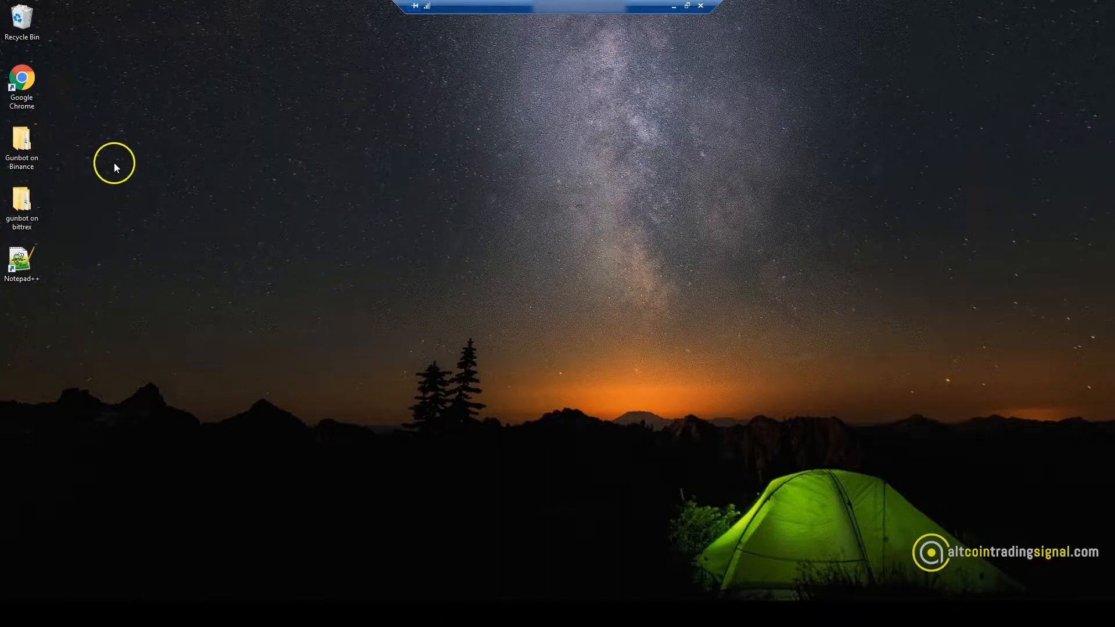
Launch Chrome, Google 'download gunbot', and open the GitHub BTCT Releases result.
{"action": "double_click", "coordinate": [21, 80]}
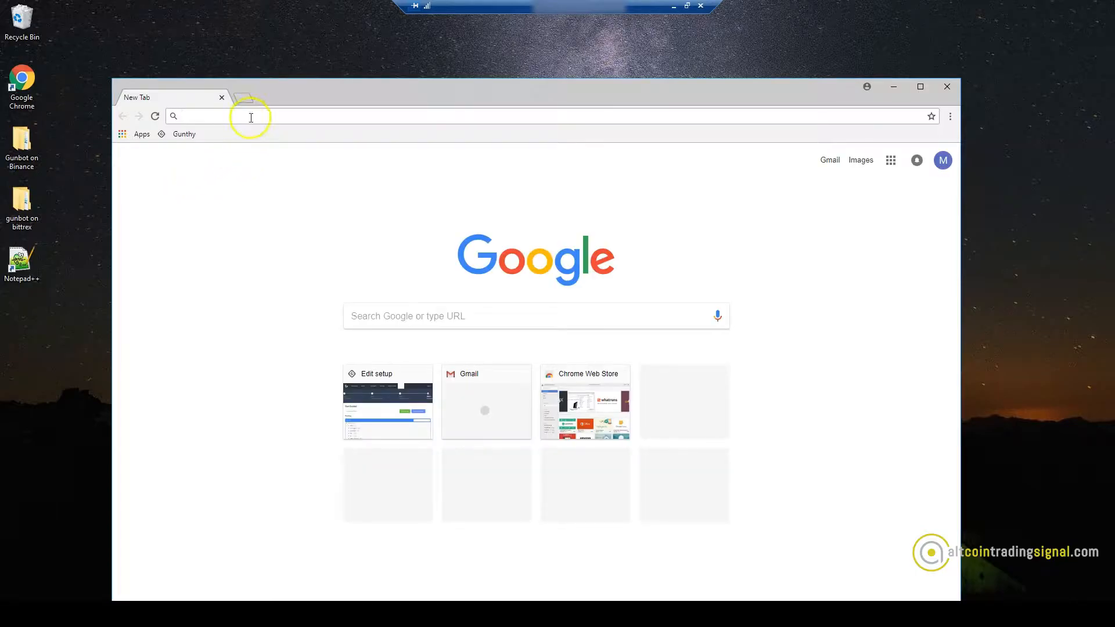
{"action": "left_click", "coordinate": [444, 317]}
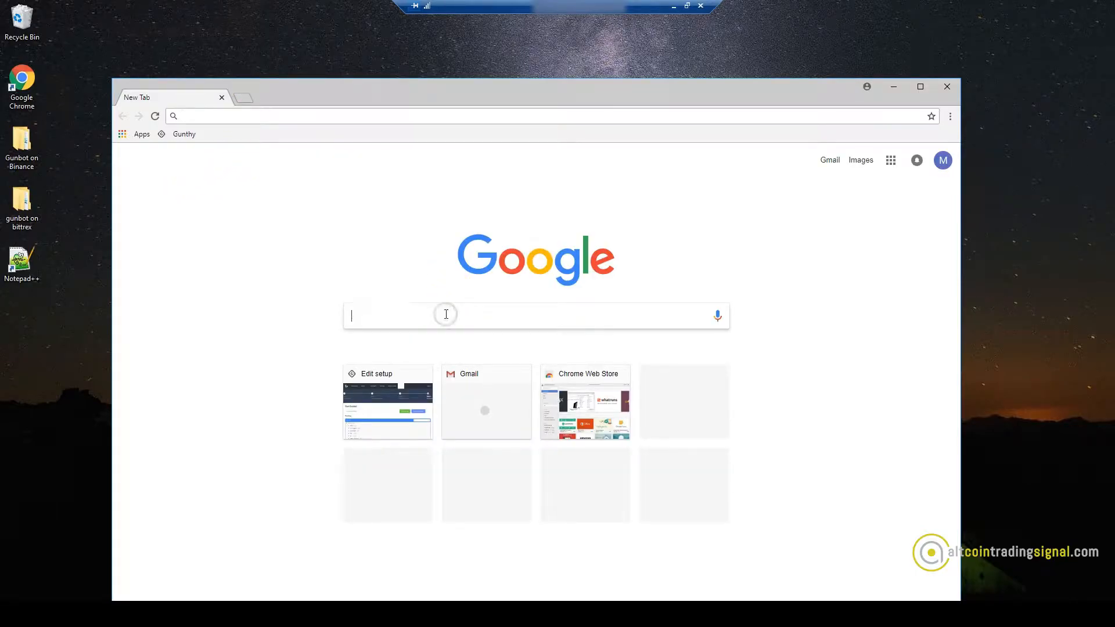
{"action": "type", "text": "download gunbot"}
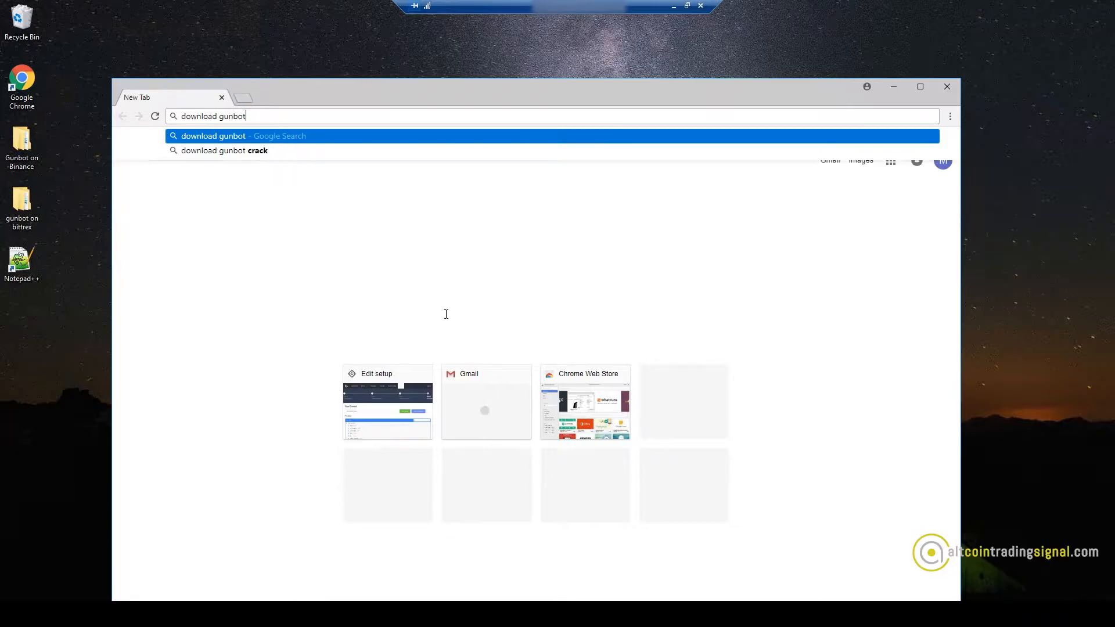
{"action": "key", "text": "Return"}
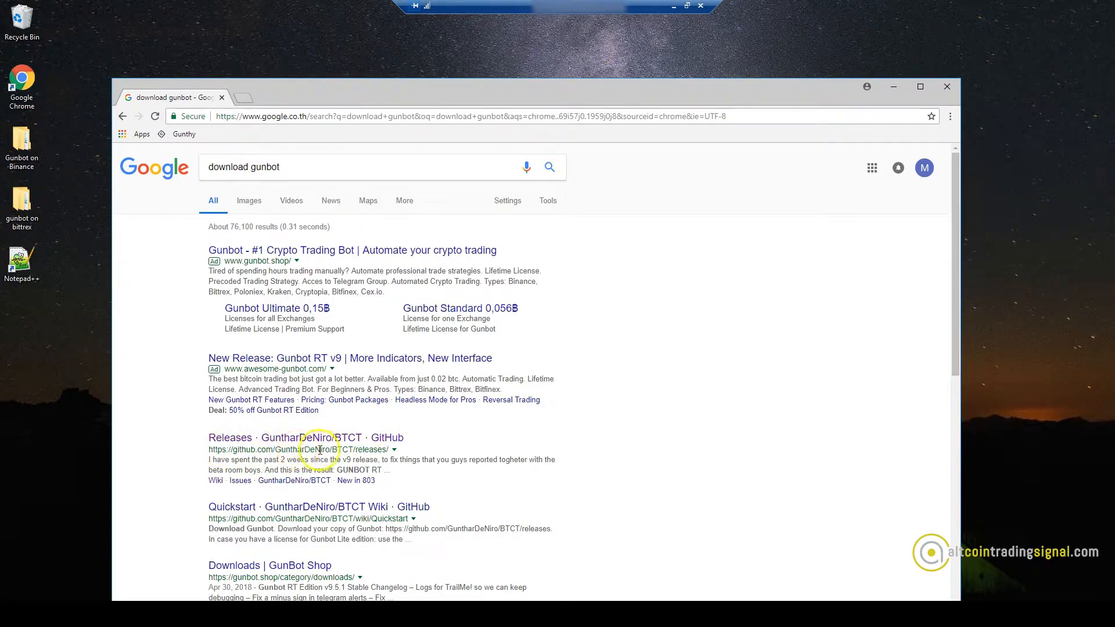
{"action": "left_click_drag", "start_coordinate": [336, 451], "coordinate": [388, 451]}
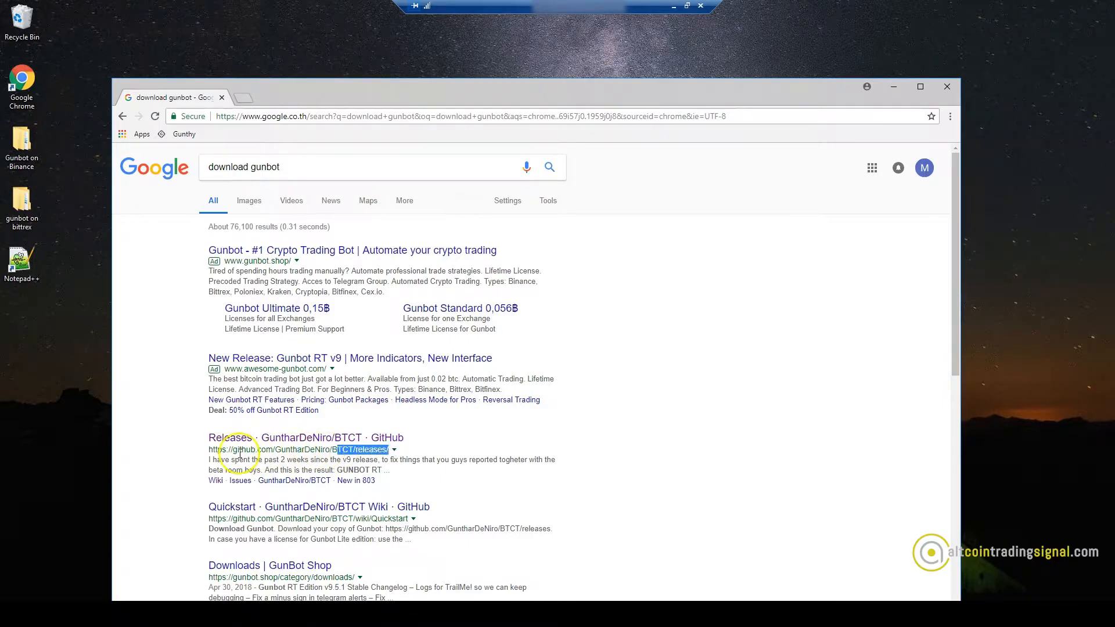
{"action": "left_click", "coordinate": [302, 440]}
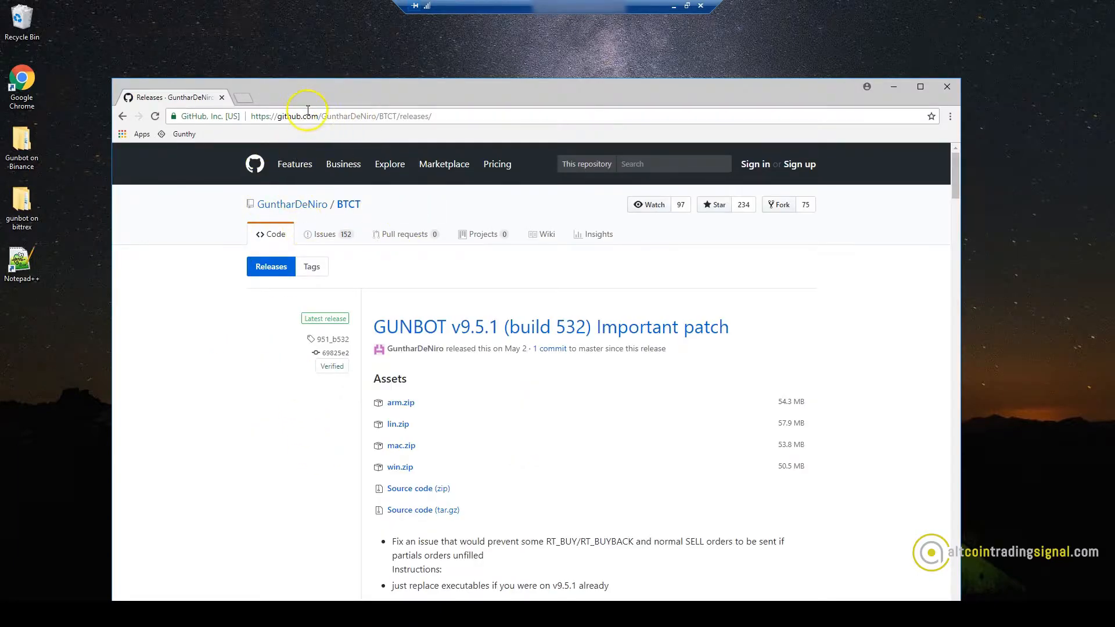
Download the GUNBOT v9.5.1 win.zip asset, then minimize the browser to show the desktop.
{"action": "left_click", "coordinate": [256, 116]}
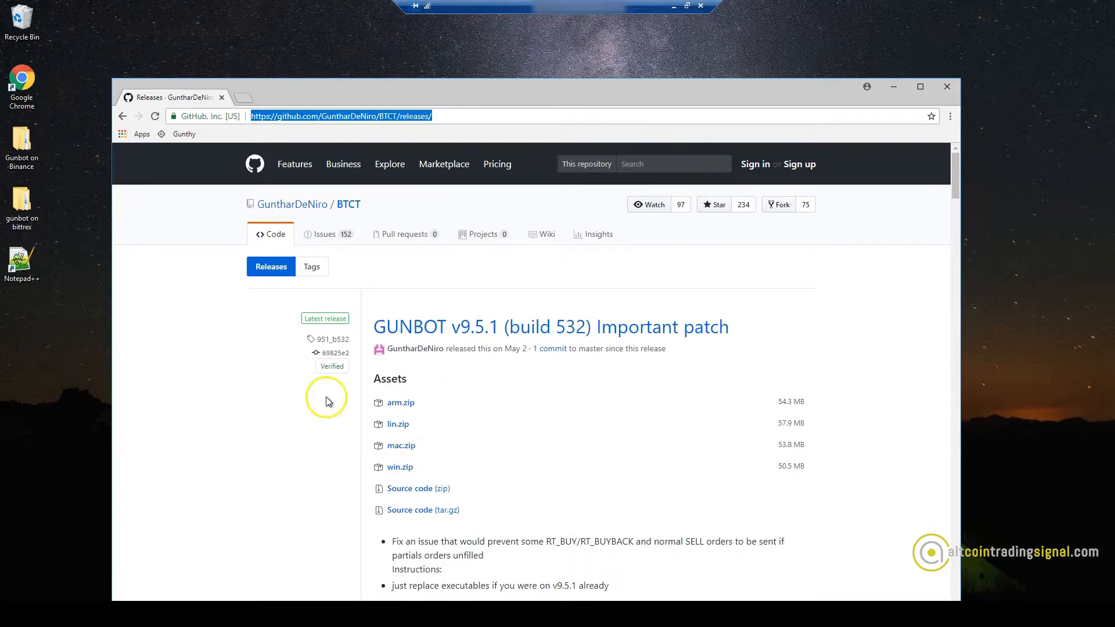
{"action": "left_click", "coordinate": [403, 475]}
{"action": "left_click_drag", "start_coordinate": [511, 93], "coordinate": [634, 54]}
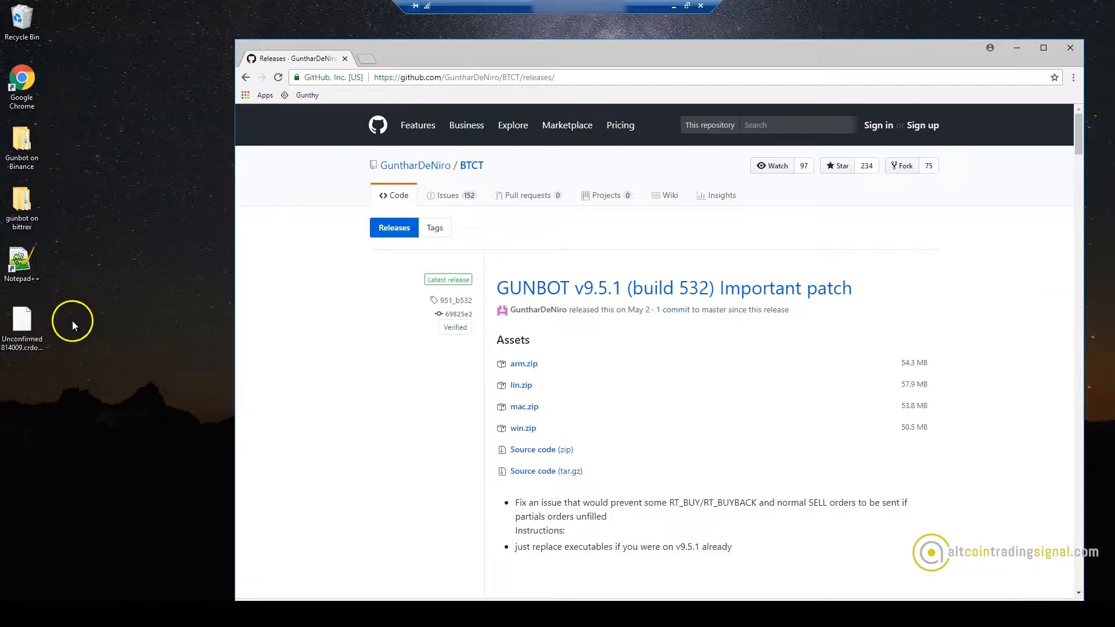
{"action": "left_click", "coordinate": [24, 340]}
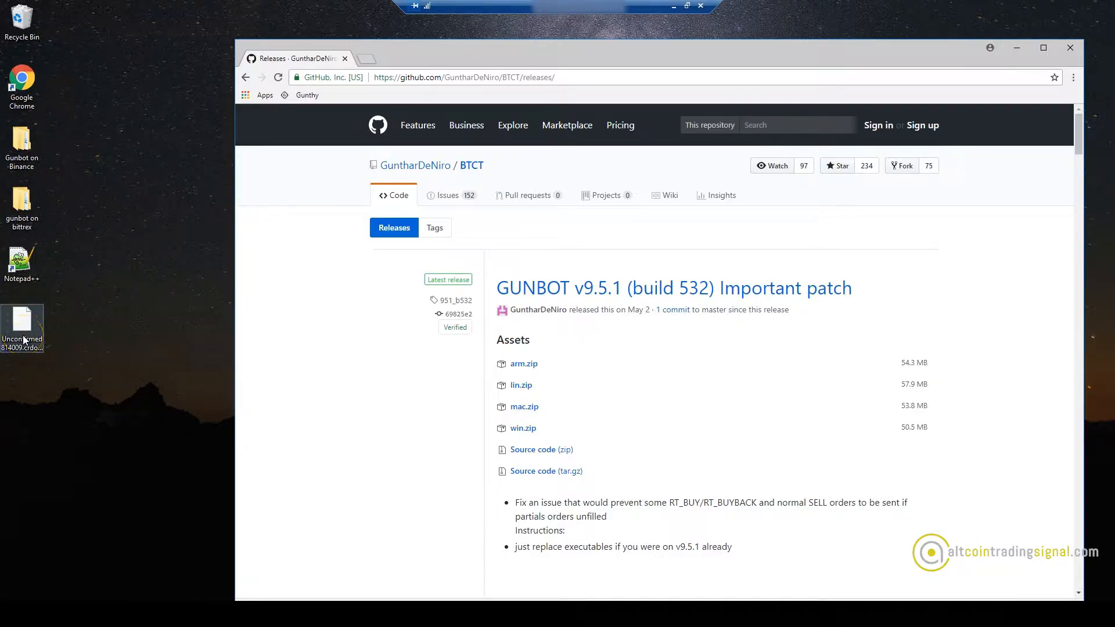
{"action": "left_click", "coordinate": [123, 307]}
{"action": "left_click", "coordinate": [1017, 48]}
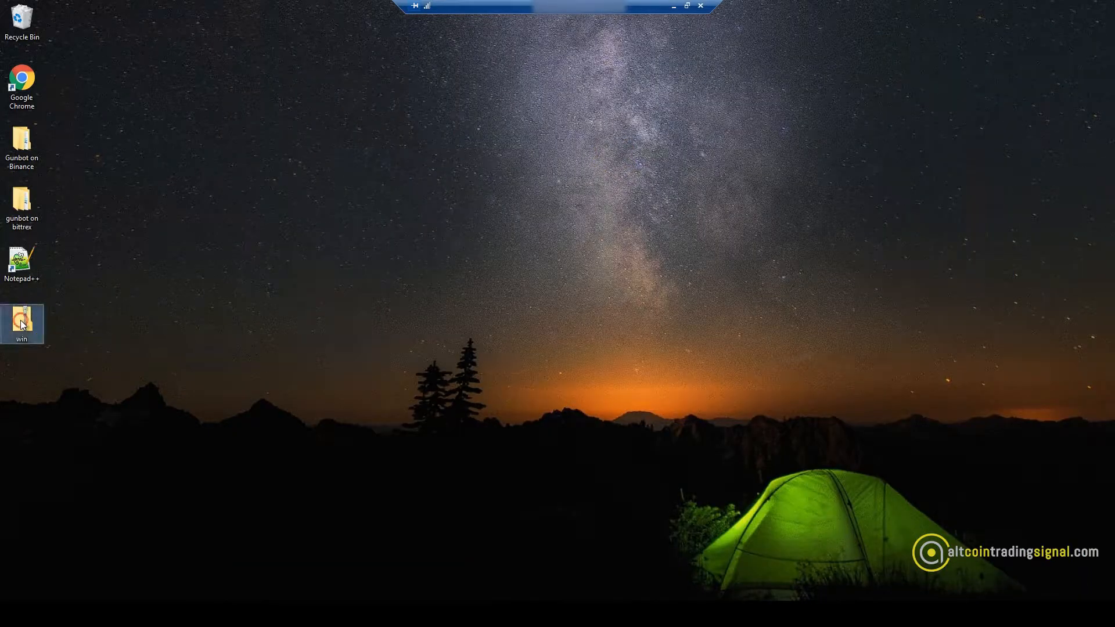
Extract the win zip into a desktop win folder and drag the zip to the Recycle Bin.
{"action": "right_click", "coordinate": [21, 323]}
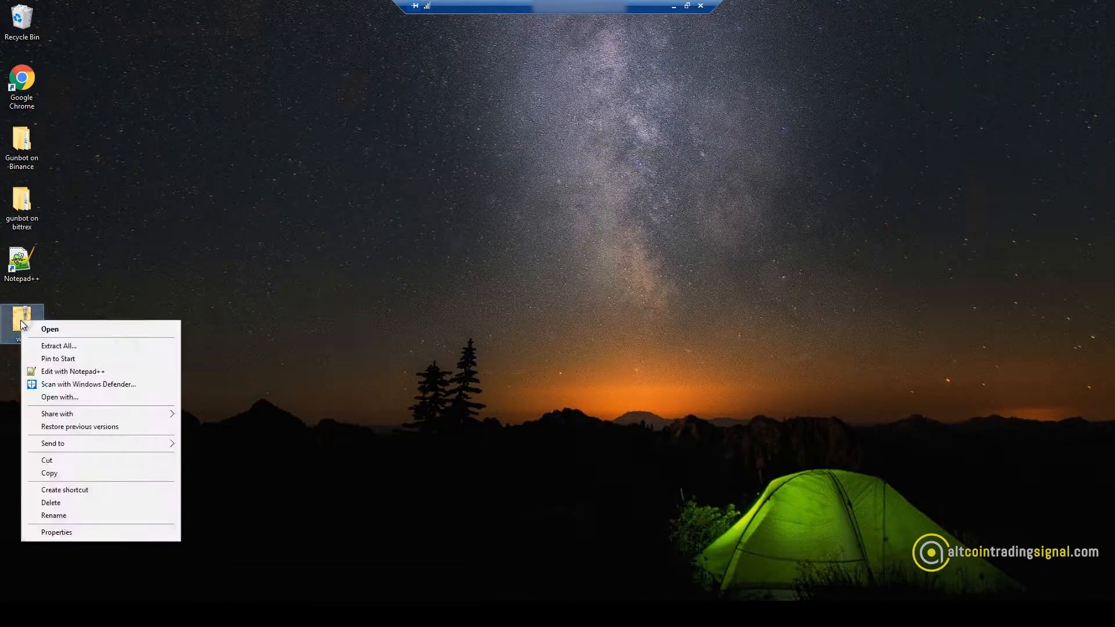
{"action": "left_click", "coordinate": [61, 347]}
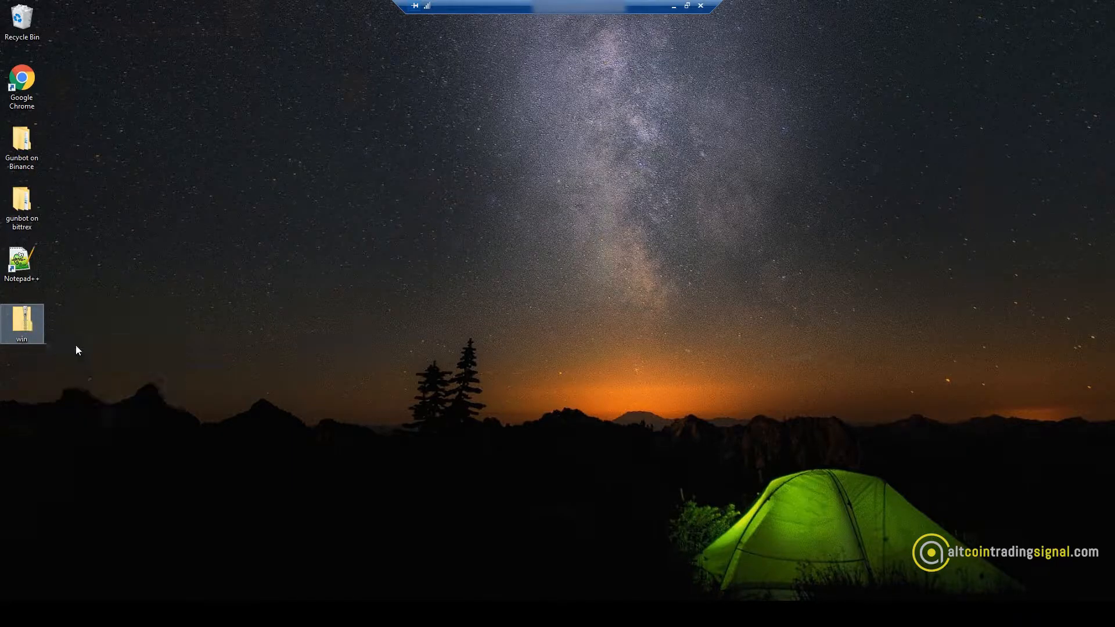
{"action": "left_click", "coordinate": [662, 418]}
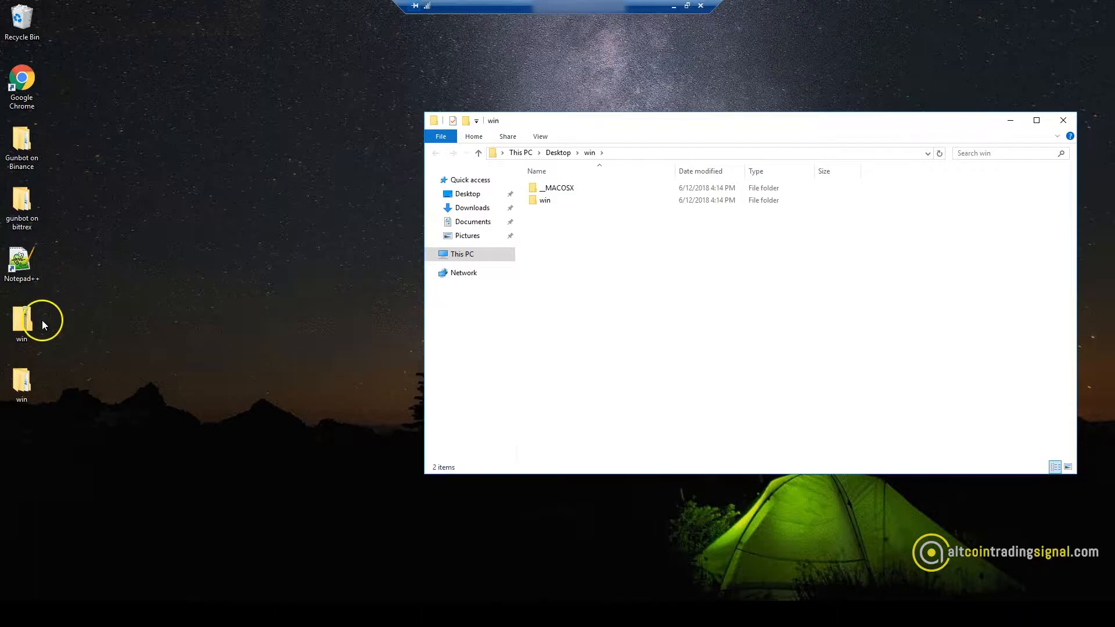
{"action": "left_click_drag", "start_coordinate": [42, 324], "coordinate": [22, 14]}
{"action": "left_click_drag", "start_coordinate": [21, 379], "coordinate": [24, 320]}
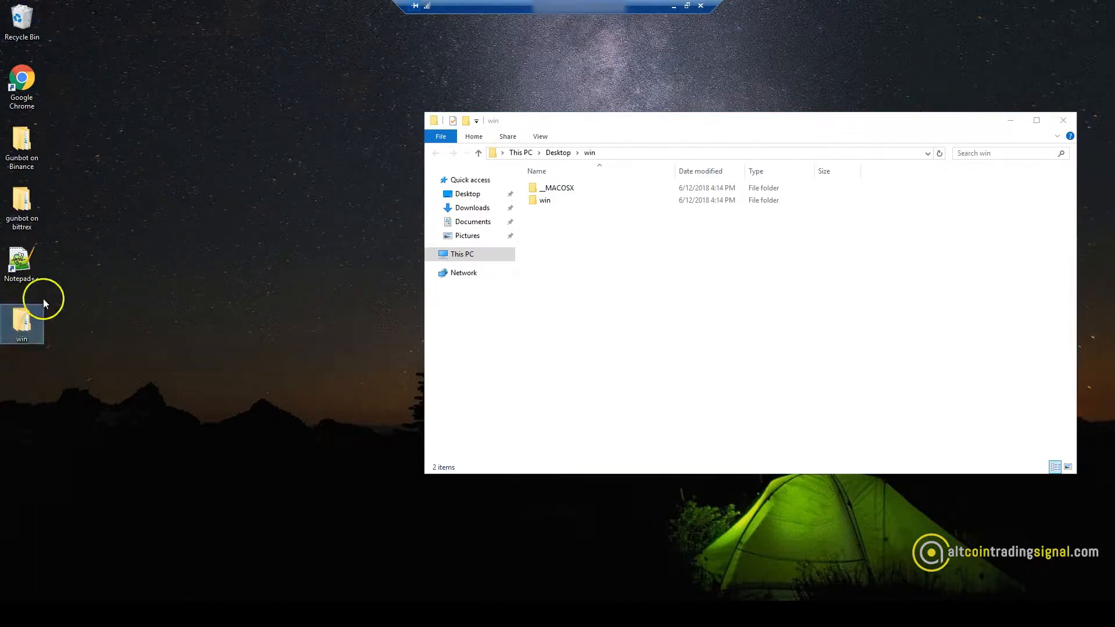
Open the inner win folder inside Desktop\win.
{"action": "left_click", "coordinate": [150, 308]}
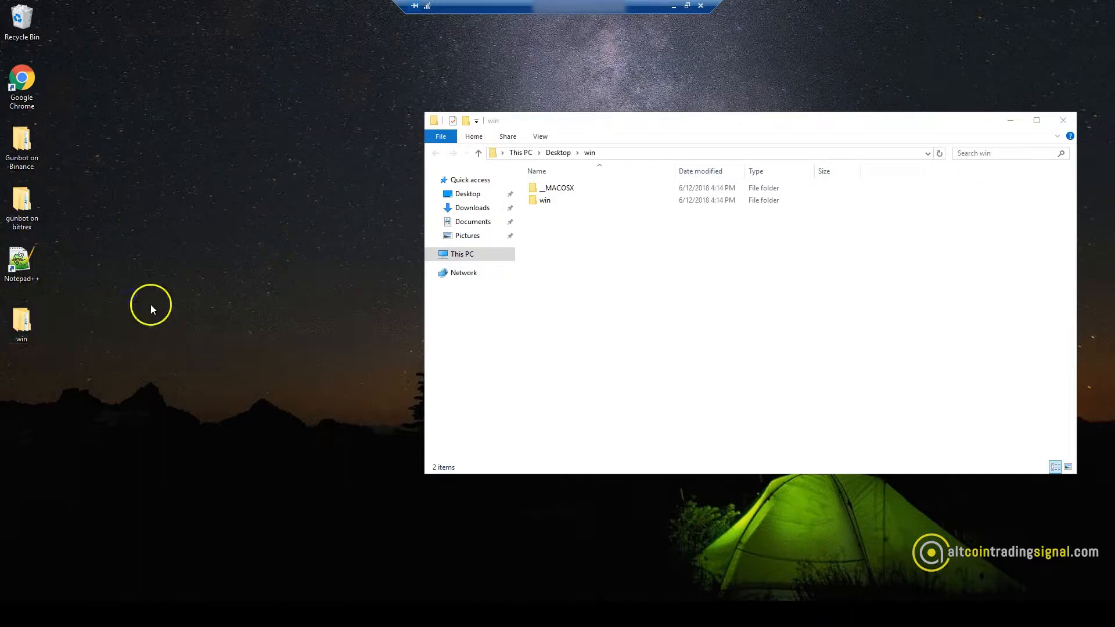
{"action": "left_click_drag", "start_coordinate": [580, 124], "coordinate": [531, 133]}
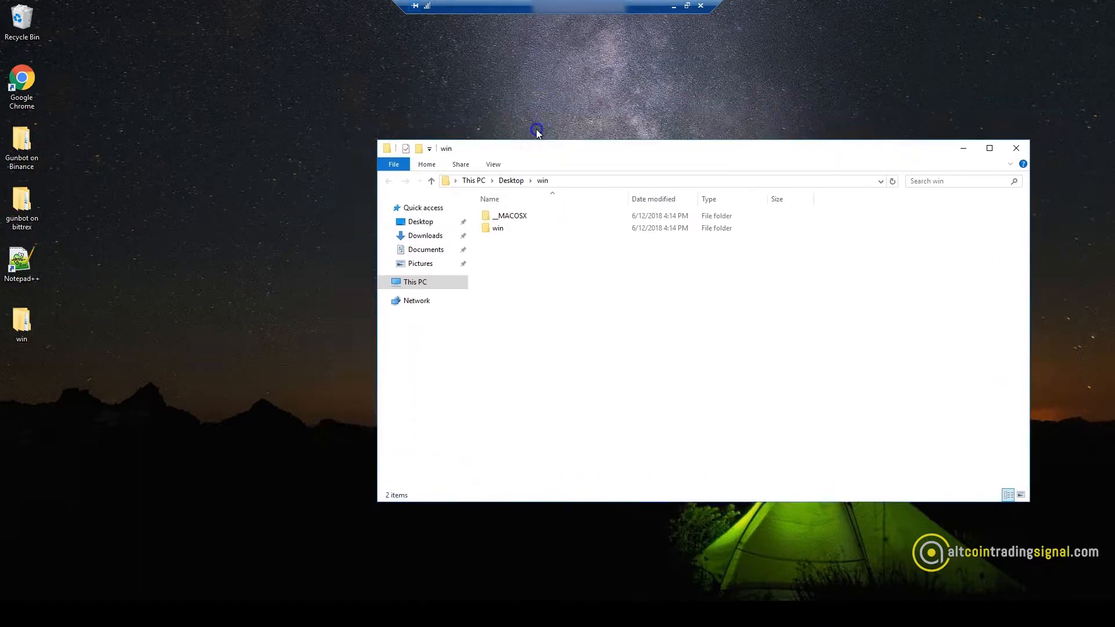
{"action": "left_click", "coordinate": [489, 208]}
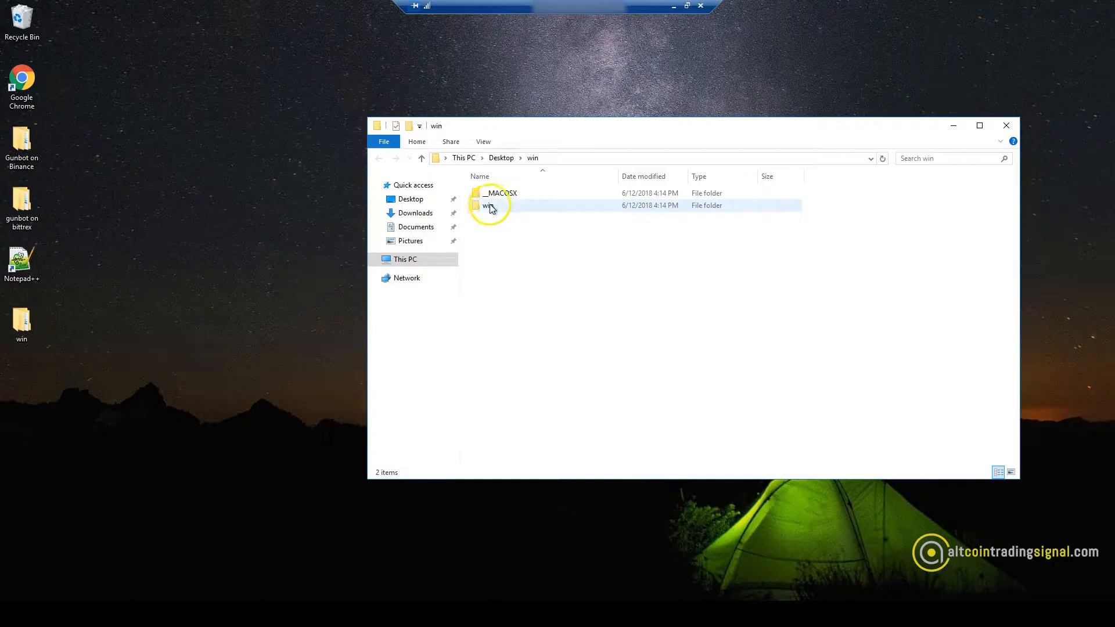
{"action": "double_click", "coordinate": [489, 208]}
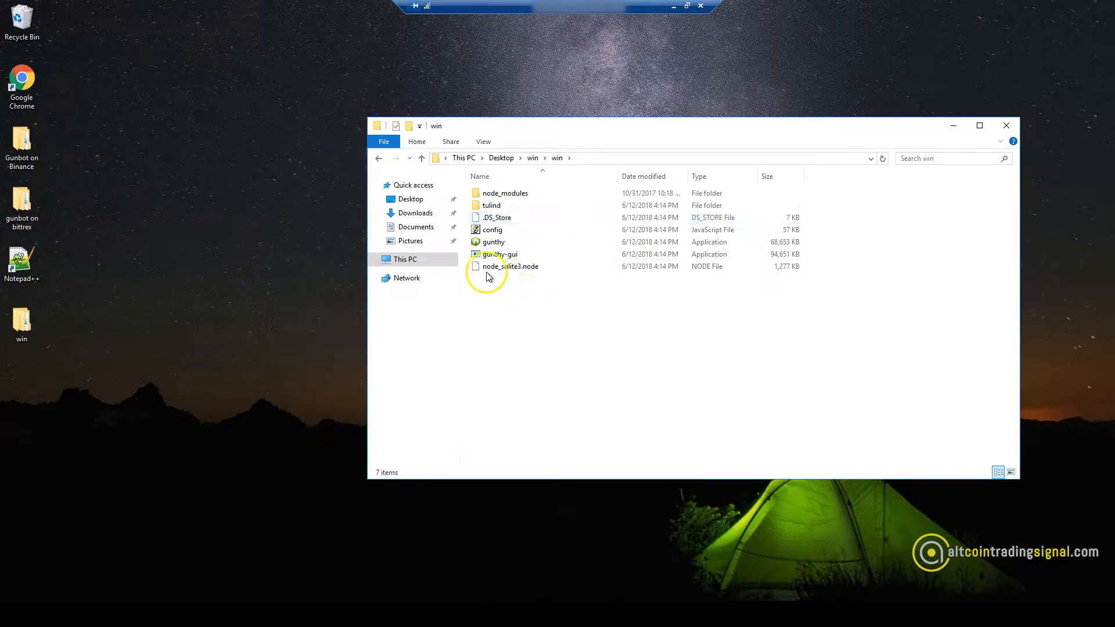
Run gunthy-gui past the SmartScreen warning, then close its console after .config.json and db.sqlite appear.
{"action": "double_click", "coordinate": [498, 256]}
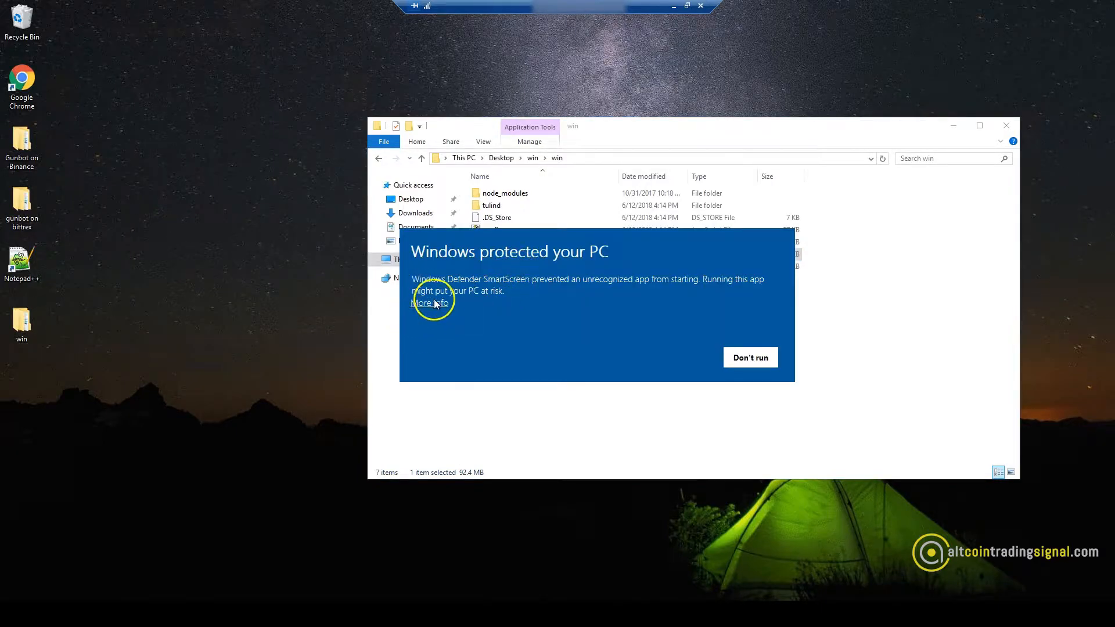
{"action": "left_click", "coordinate": [432, 303]}
{"action": "left_click", "coordinate": [672, 357]}
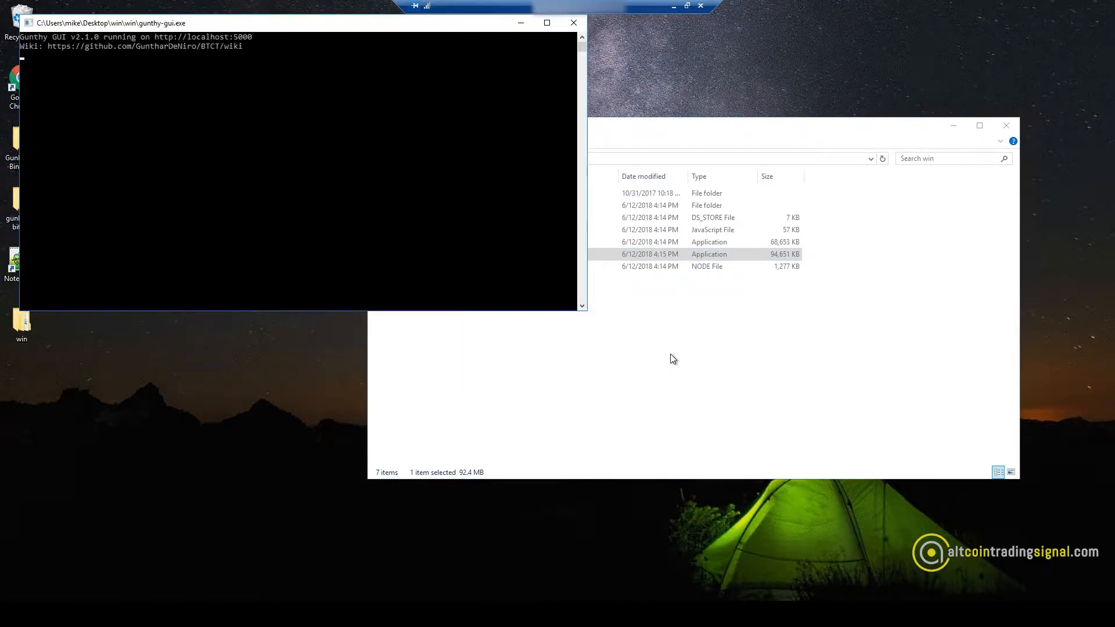
{"action": "left_click_drag", "start_coordinate": [289, 22], "coordinate": [372, 79]}
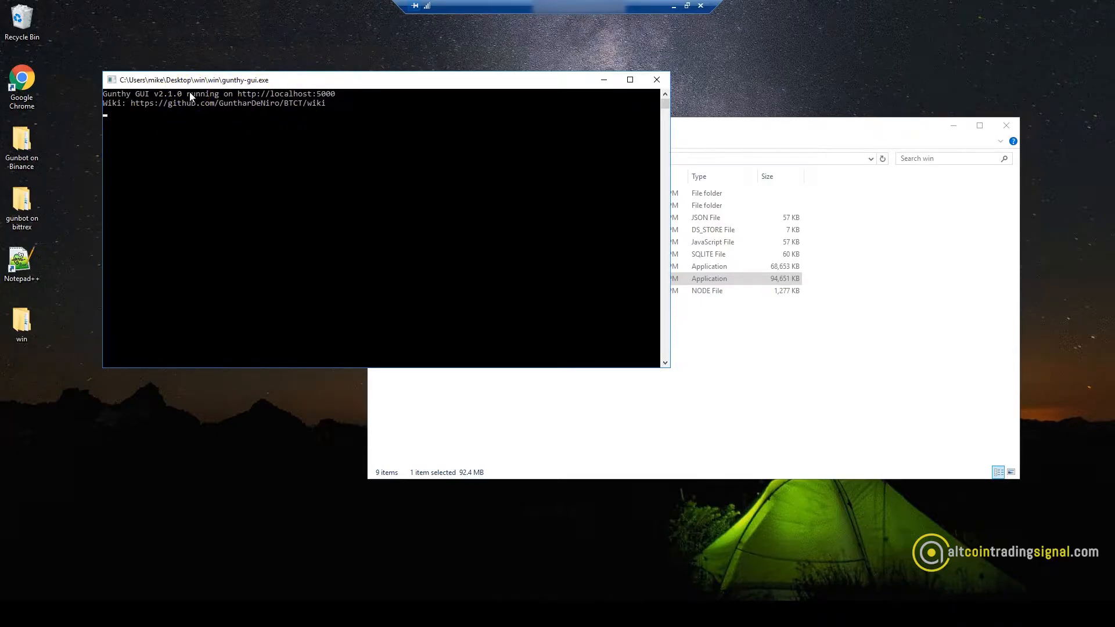
{"action": "left_click", "coordinate": [656, 79]}
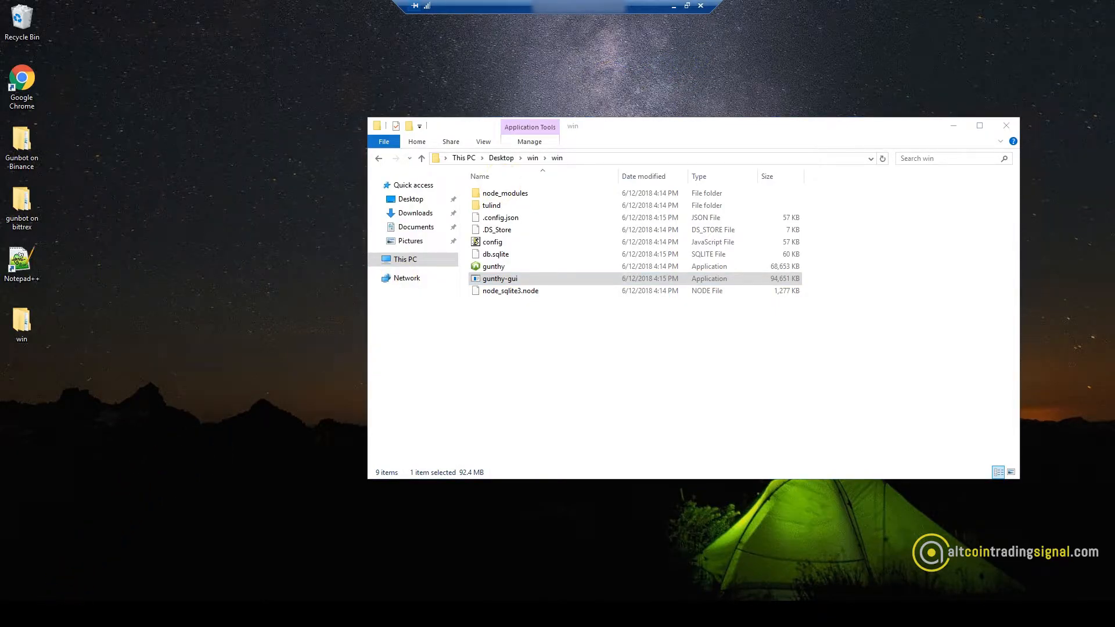
Find Control Panel via a Start search for 'control' and open Windows Firewall's Advanced settings.
{"action": "key", "text": "super"}
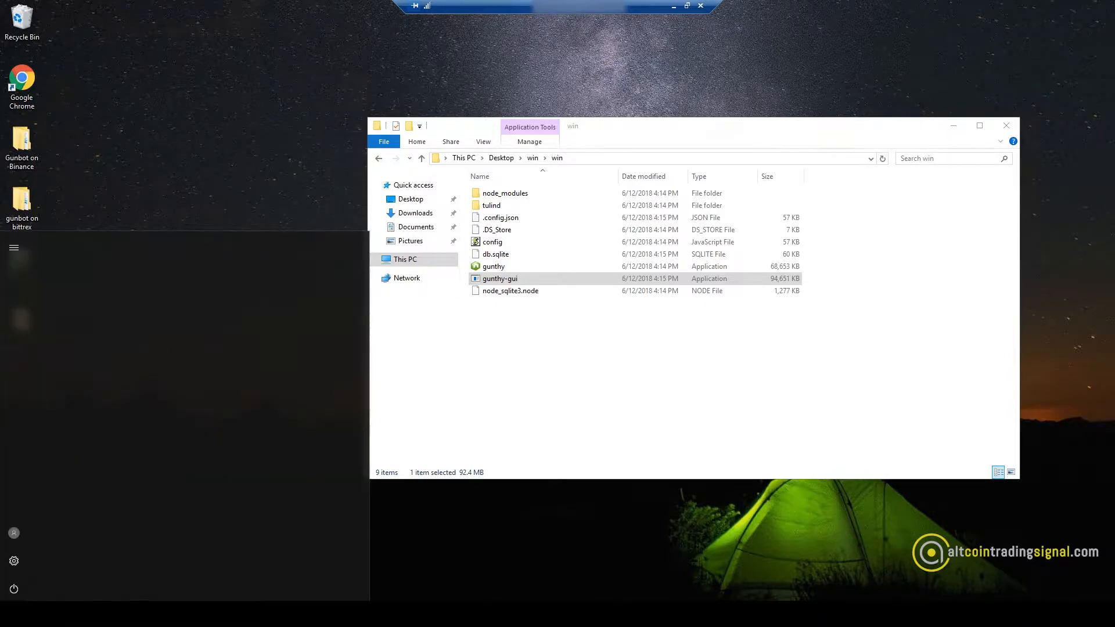
{"action": "left_click", "coordinate": [35, 598]}
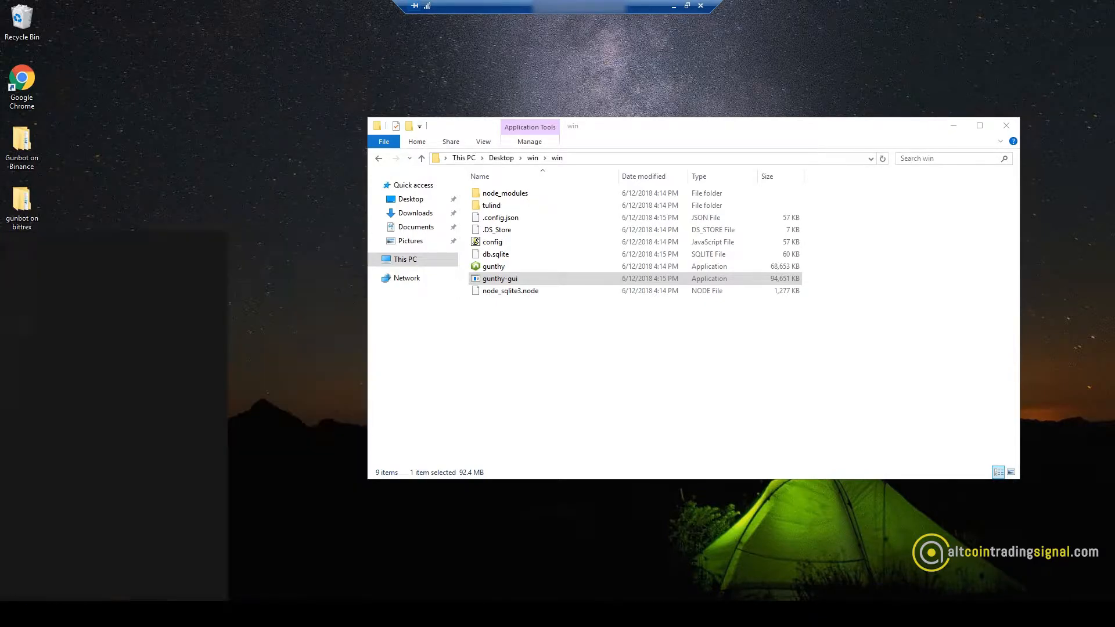
{"action": "type", "text": "c"}
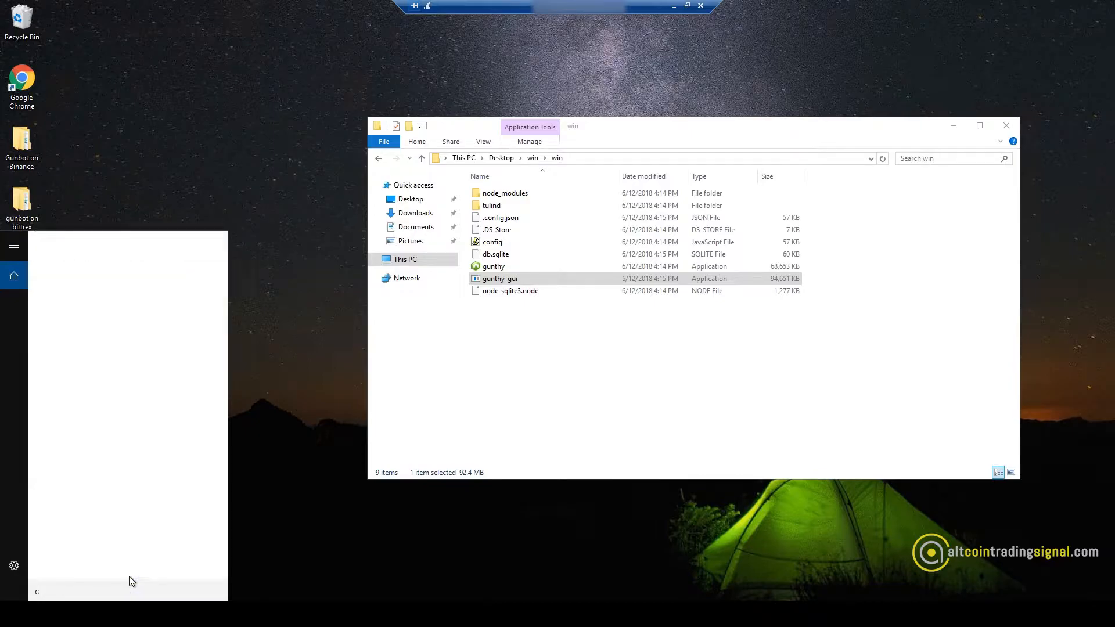
{"action": "type", "text": "otrol"}
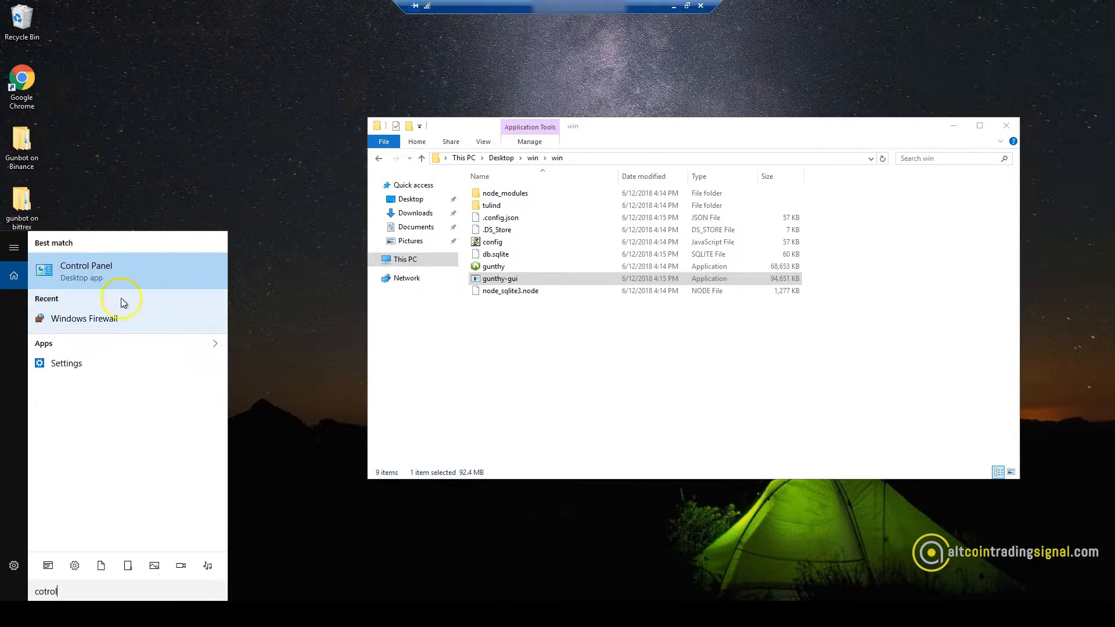
{"action": "left_click", "coordinate": [96, 266]}
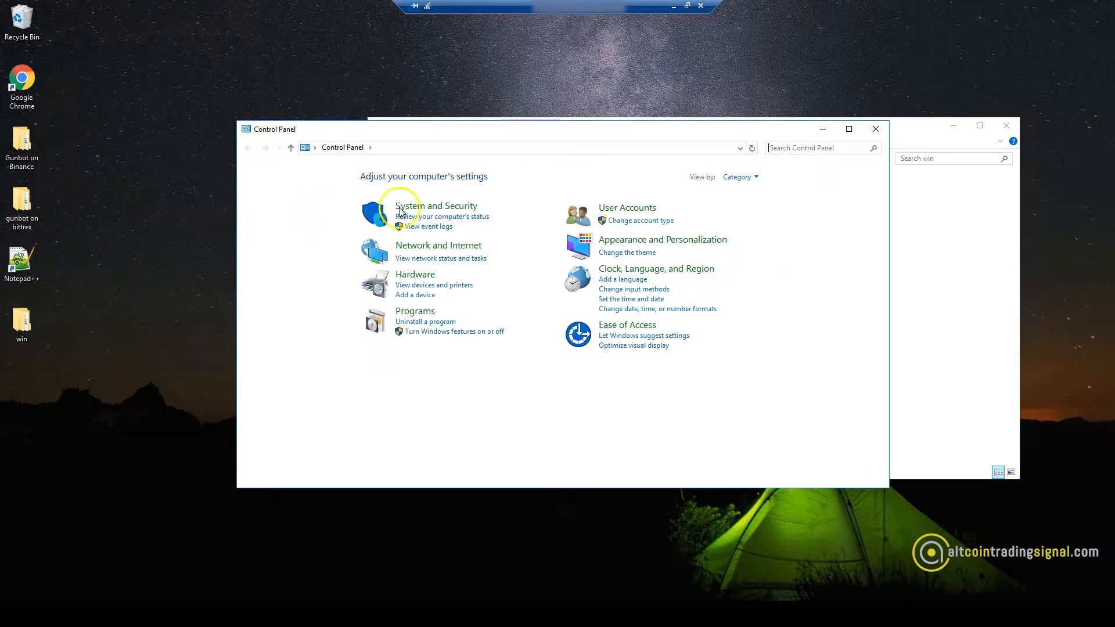
{"action": "left_click", "coordinate": [432, 206]}
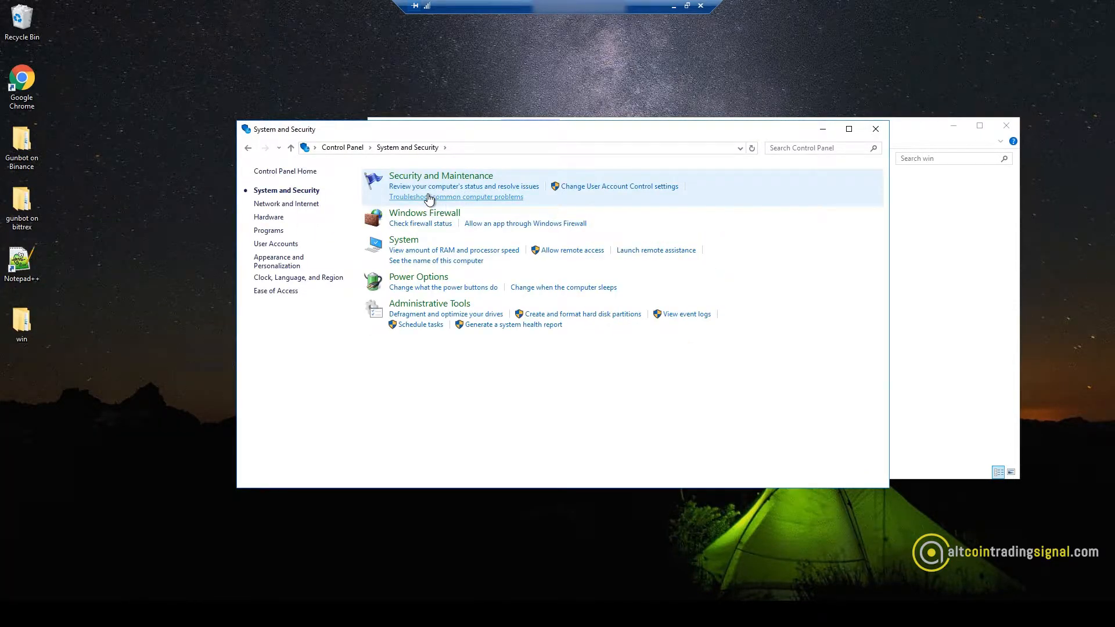
{"action": "left_click", "coordinate": [424, 214]}
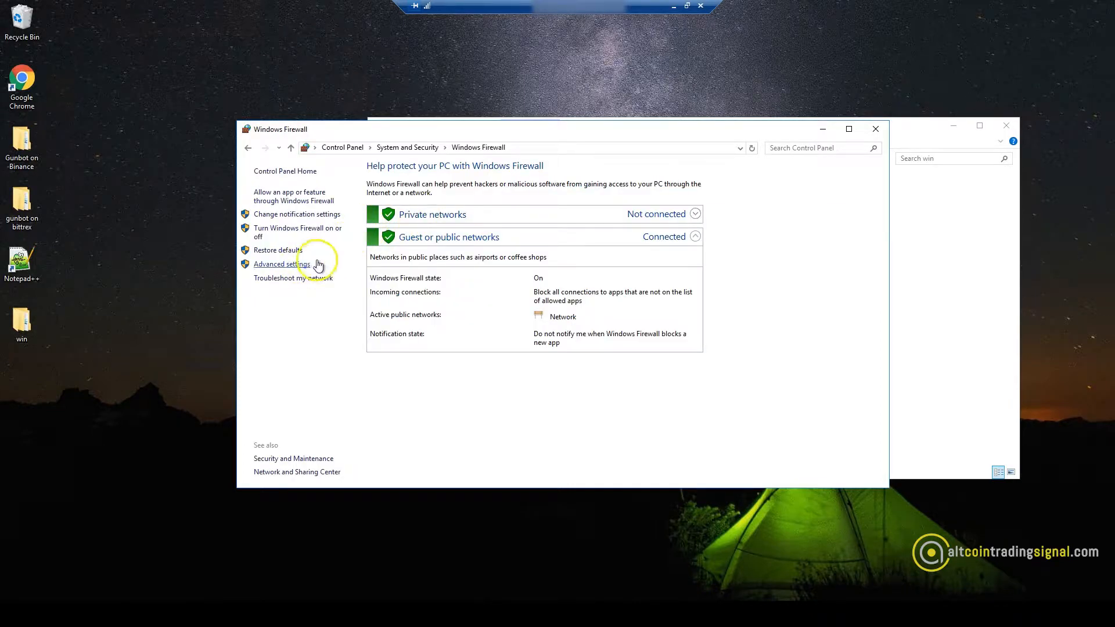
{"action": "left_click", "coordinate": [296, 265]}
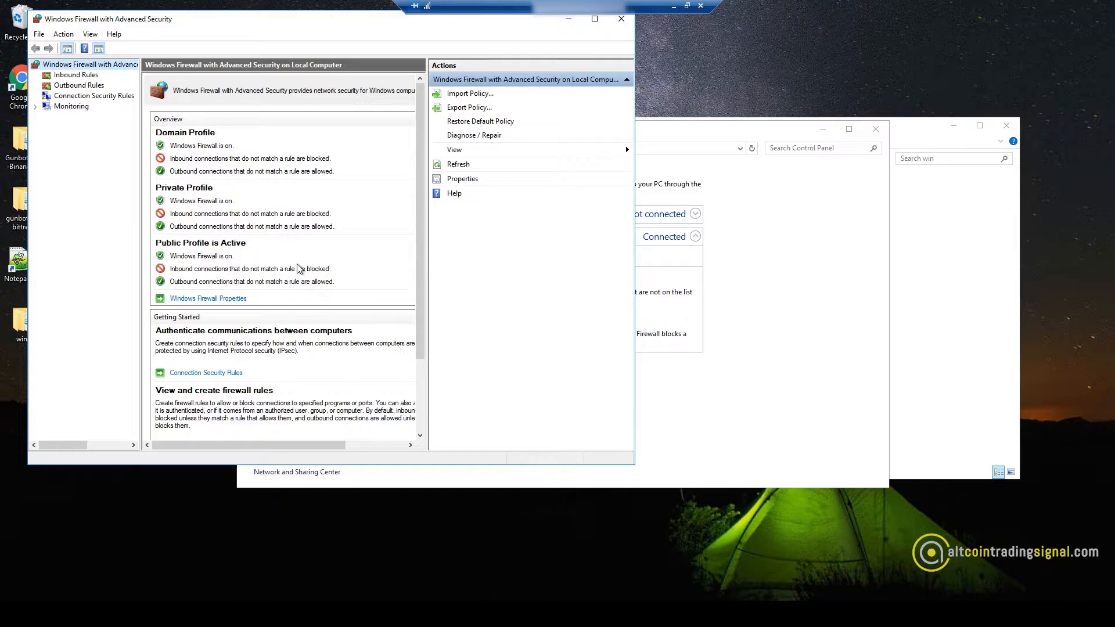
Check the outbound rules, then step a new Port rule through Allow and profiles to naming, and cancel it.
{"action": "left_click", "coordinate": [64, 76]}
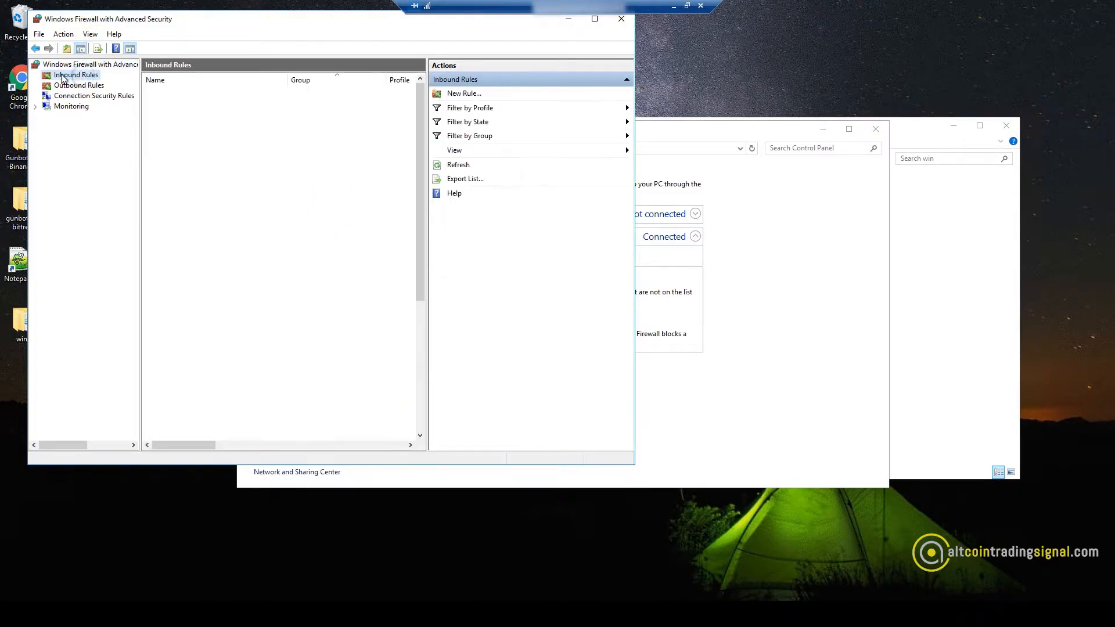
{"action": "left_click", "coordinate": [81, 87]}
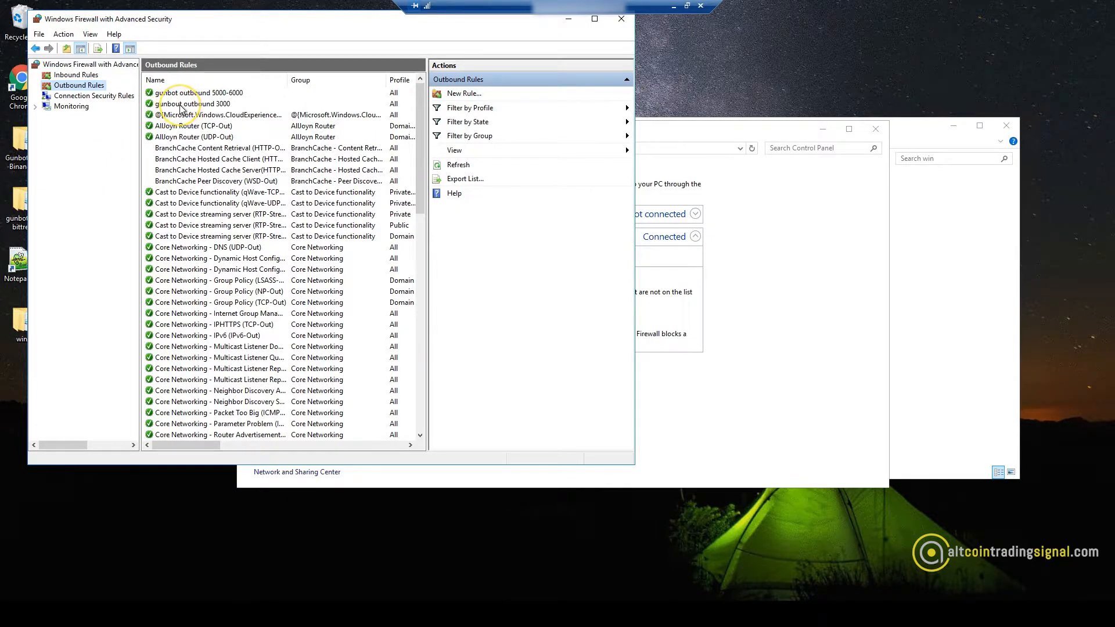
{"action": "left_click", "coordinate": [469, 94]}
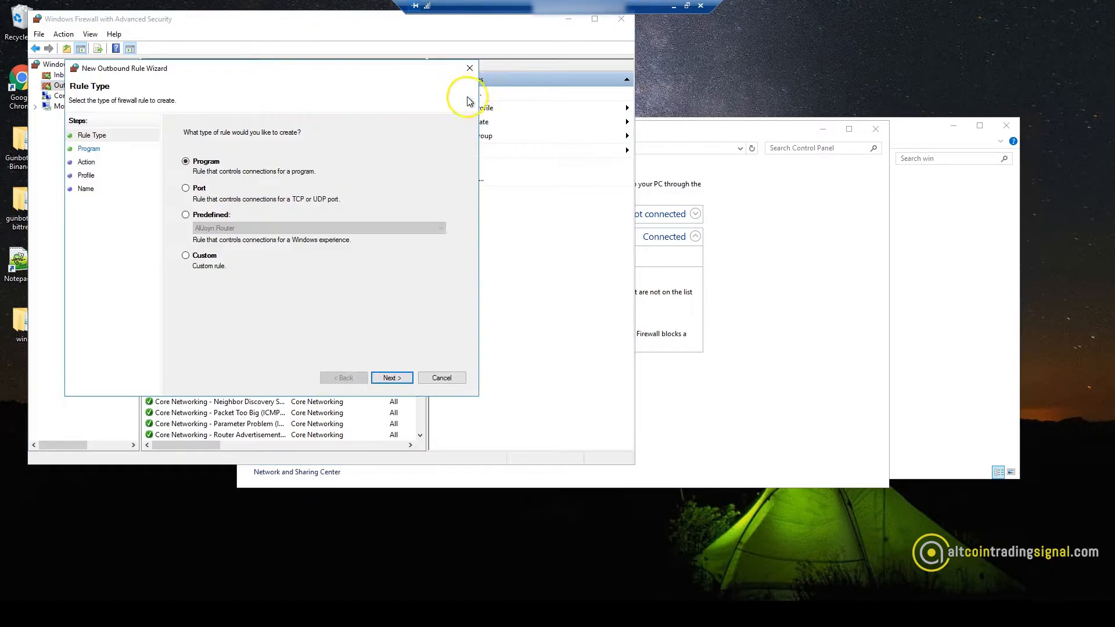
{"action": "left_click", "coordinate": [186, 188]}
{"action": "left_click", "coordinate": [395, 378]}
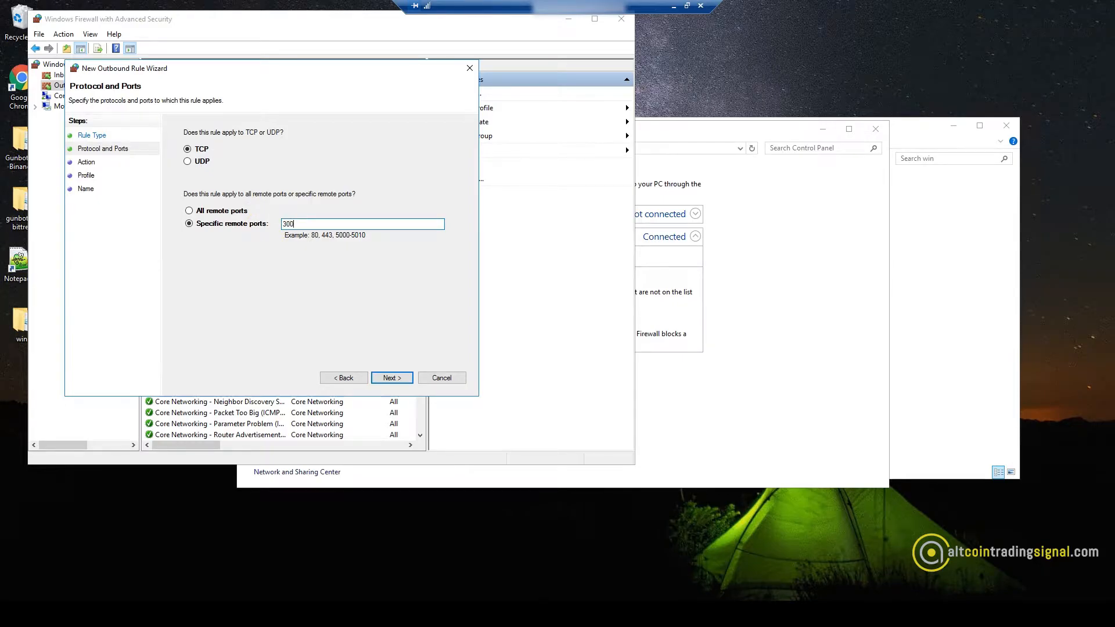
{"action": "left_click", "coordinate": [392, 377]}
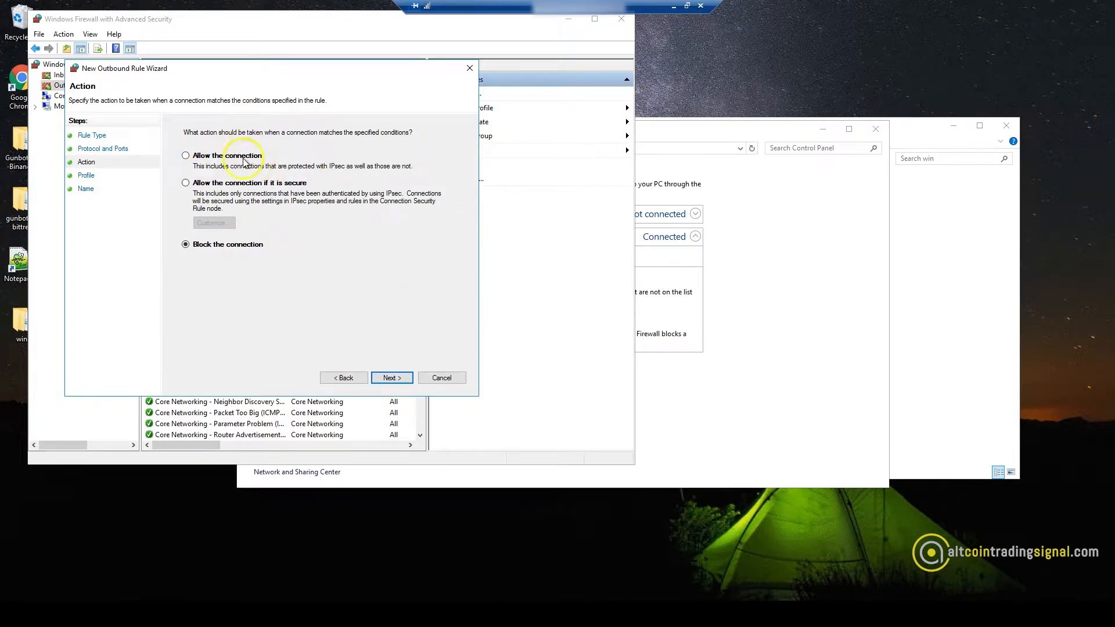
{"action": "left_click", "coordinate": [185, 155]}
{"action": "left_click", "coordinate": [392, 378]}
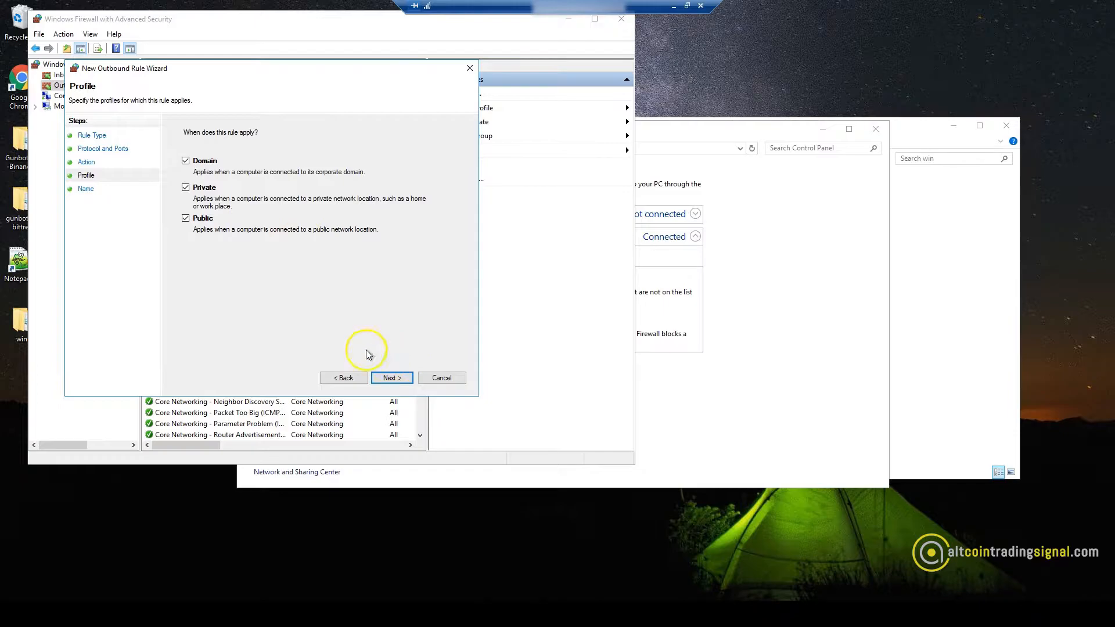
{"action": "left_click", "coordinate": [391, 377]}
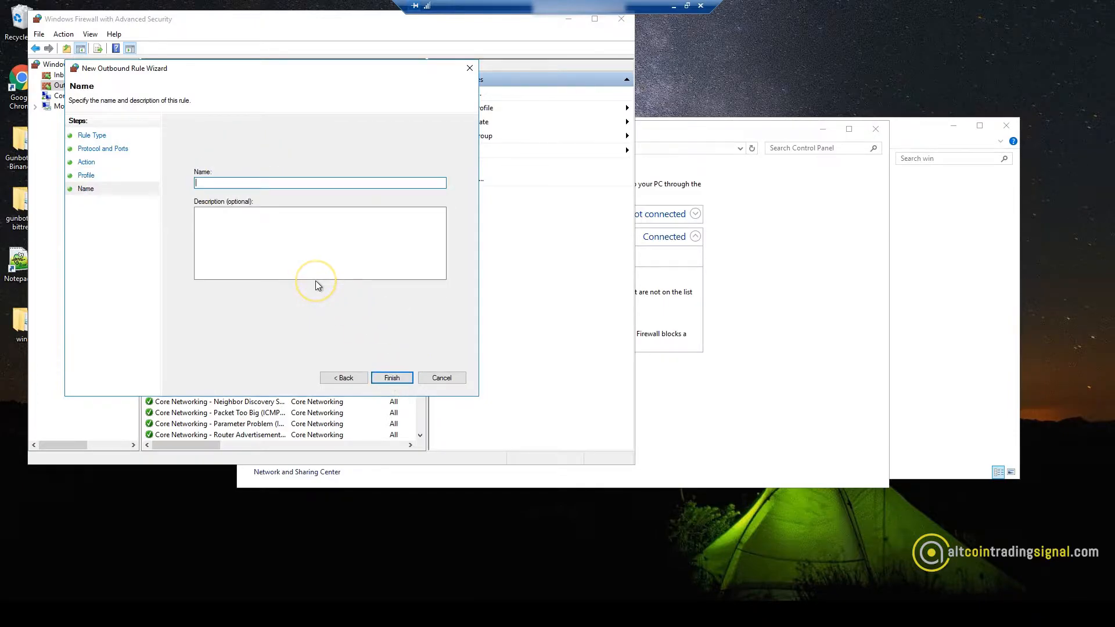
{"action": "type", "text": "gunbot outbound 3000"}
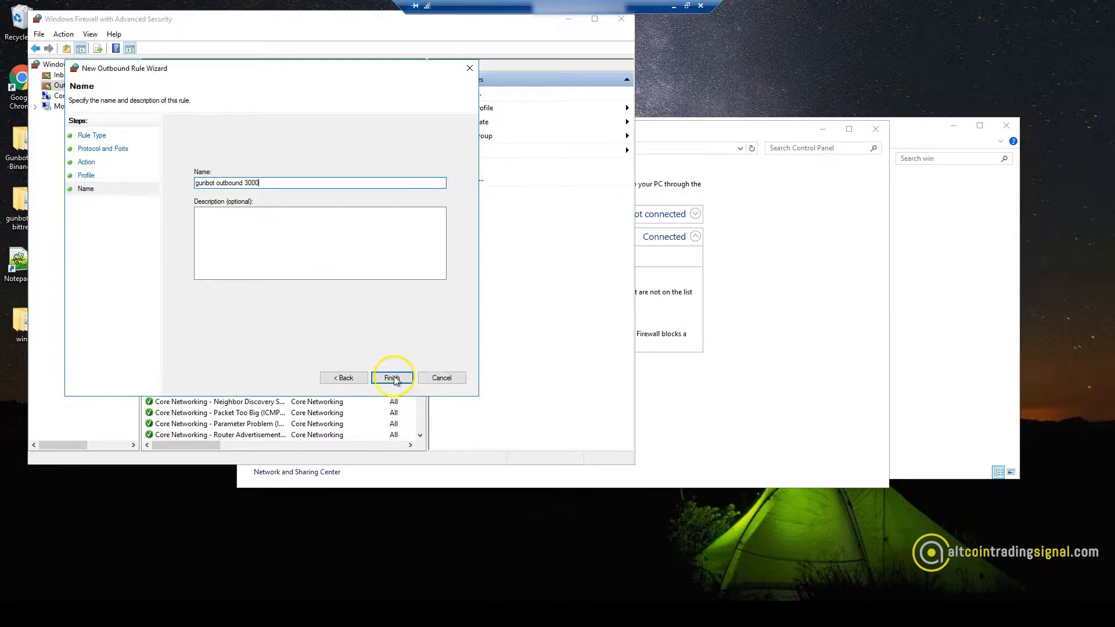
{"action": "left_click", "coordinate": [441, 379]}
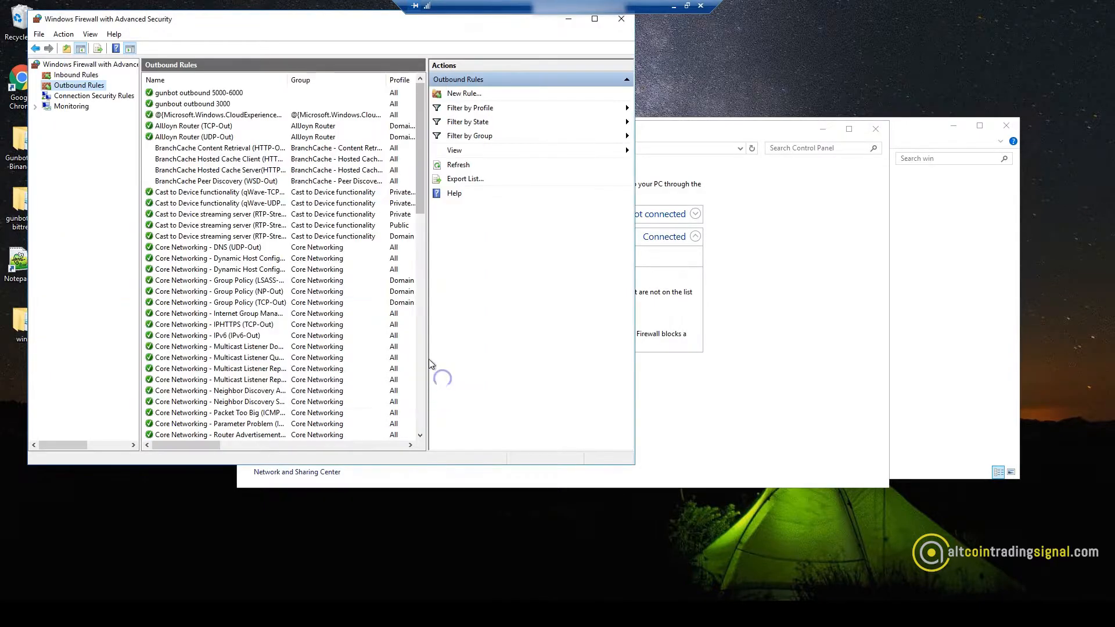
Inspect the outbound 3000 rule, then start an inbound port rule for 3000 and cancel it.
{"action": "left_click", "coordinate": [169, 105]}
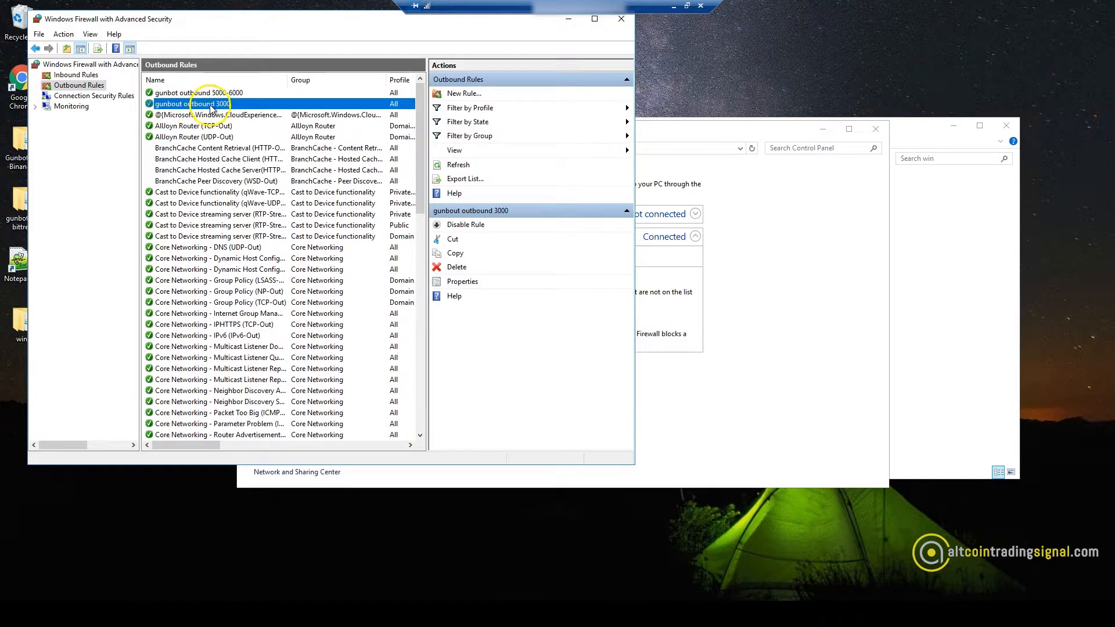
{"action": "left_click", "coordinate": [72, 76]}
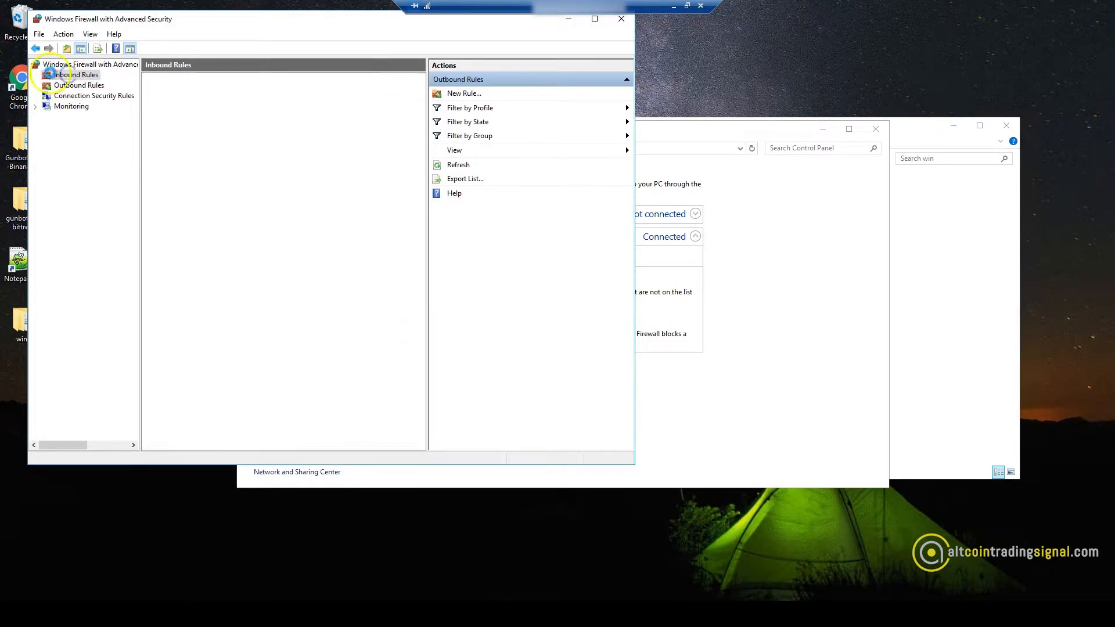
{"action": "left_click", "coordinate": [470, 95]}
{"action": "left_click", "coordinate": [199, 208]}
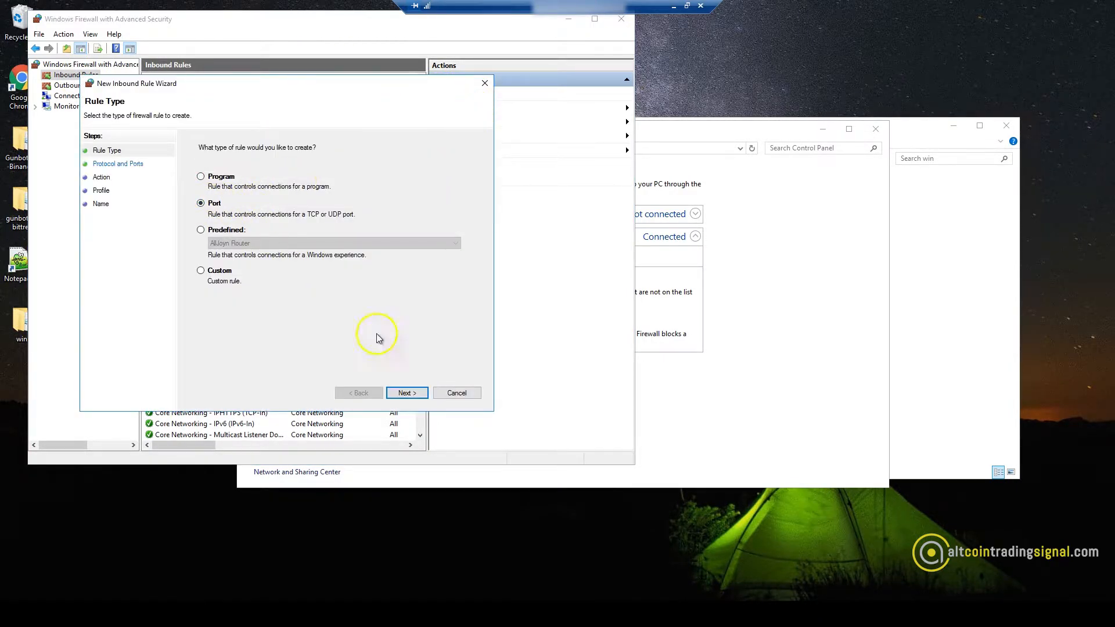
{"action": "left_click", "coordinate": [415, 395]}
{"action": "type", "text": "3000"}
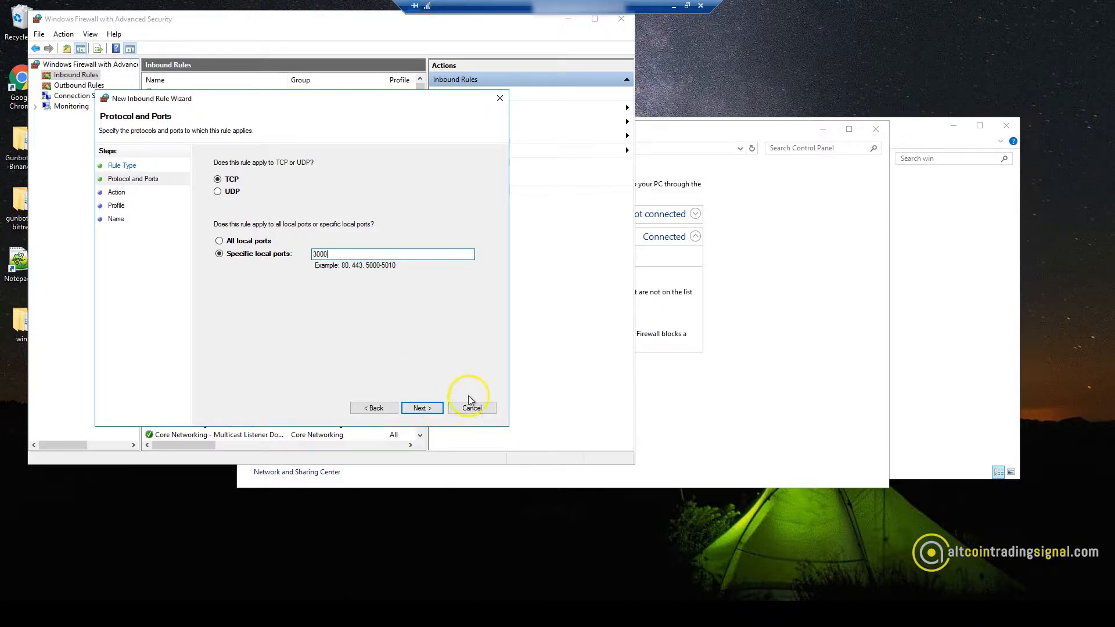
{"action": "left_click", "coordinate": [472, 408]}
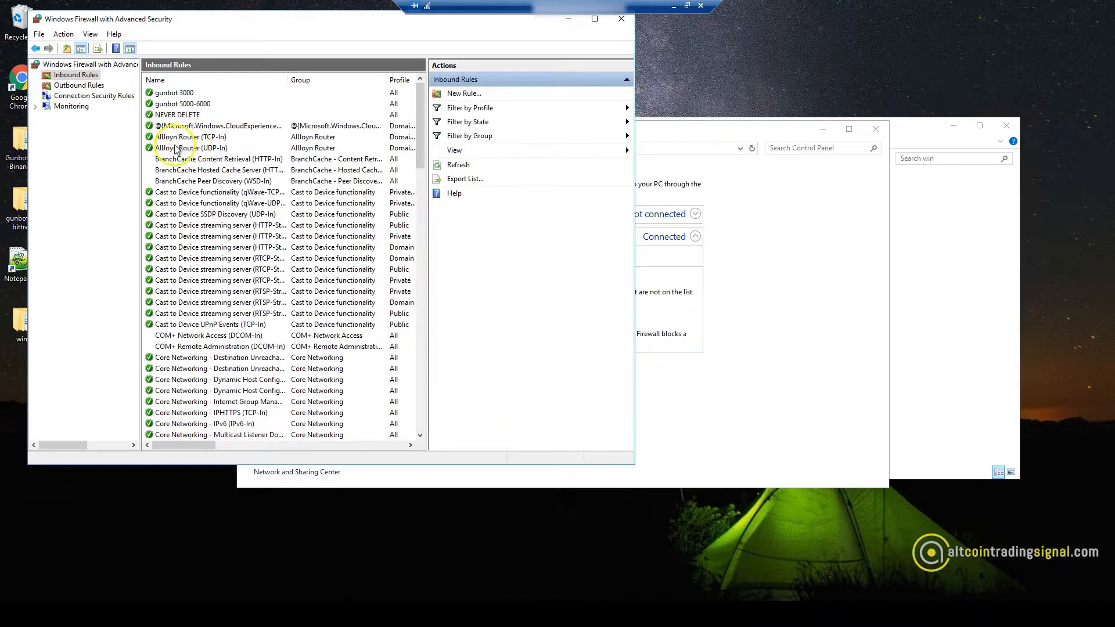
Inspect the existing gunbot 3000 and 5000-6000 inbound rules, then start a new port rule for 5000-6000.
{"action": "left_click", "coordinate": [175, 92]}
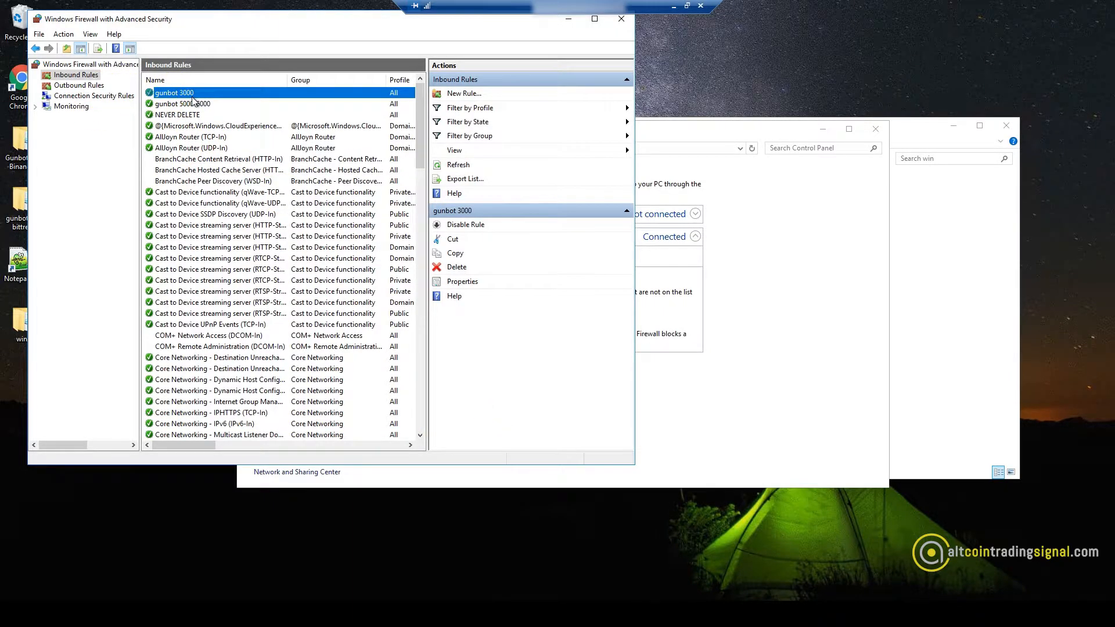
{"action": "left_click", "coordinate": [197, 104]}
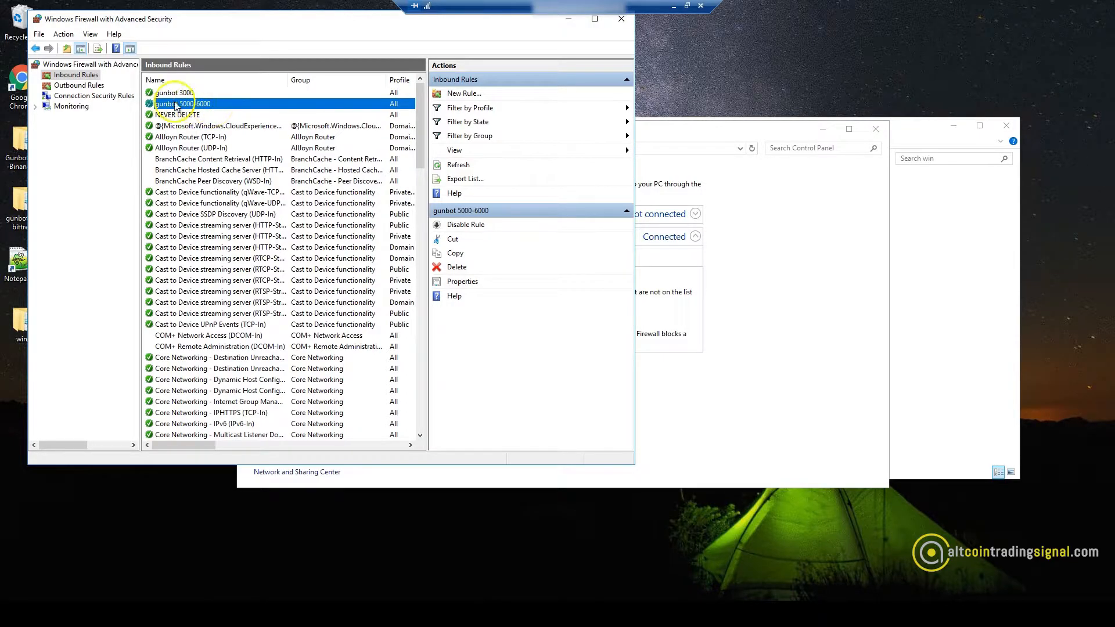
{"action": "left_click", "coordinate": [72, 76]}
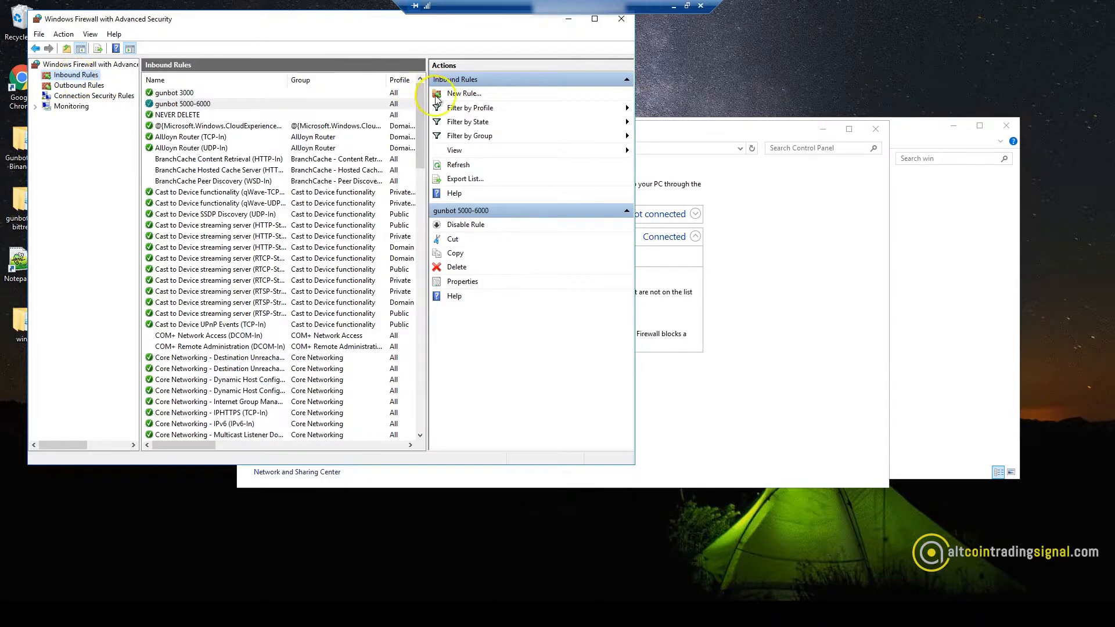
{"action": "left_click", "coordinate": [463, 93]}
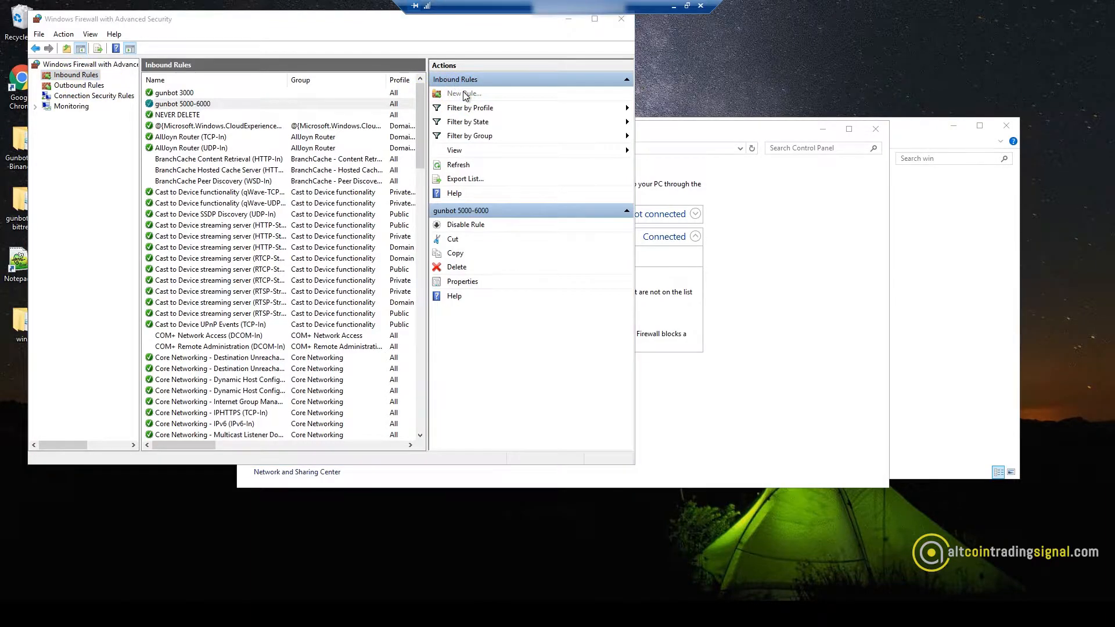
{"action": "left_click", "coordinate": [231, 233]}
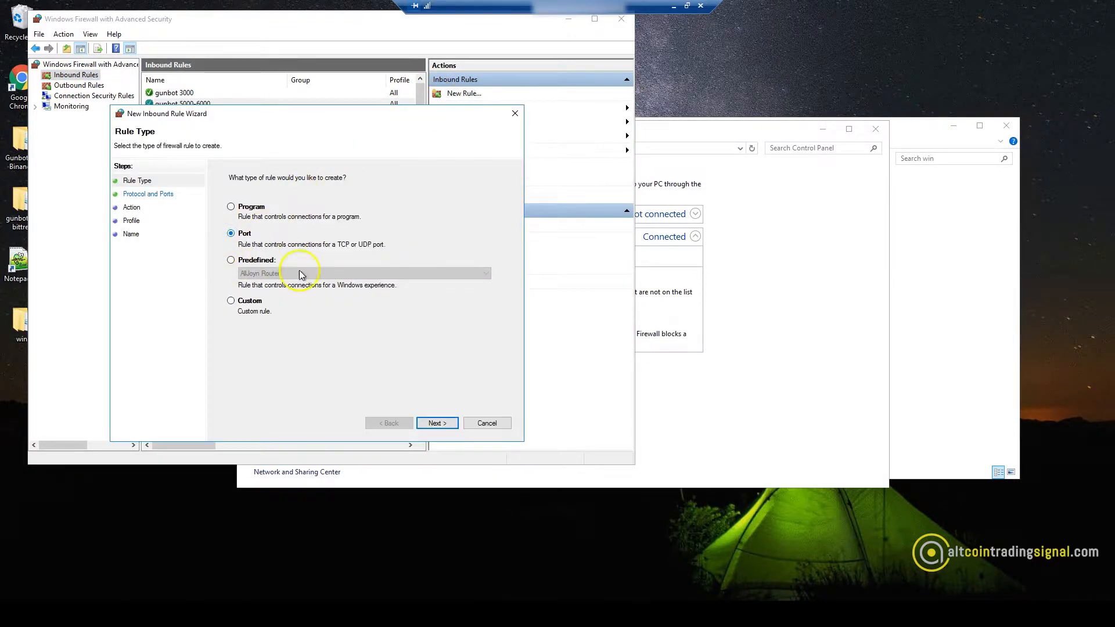
{"action": "left_click", "coordinate": [436, 423]}
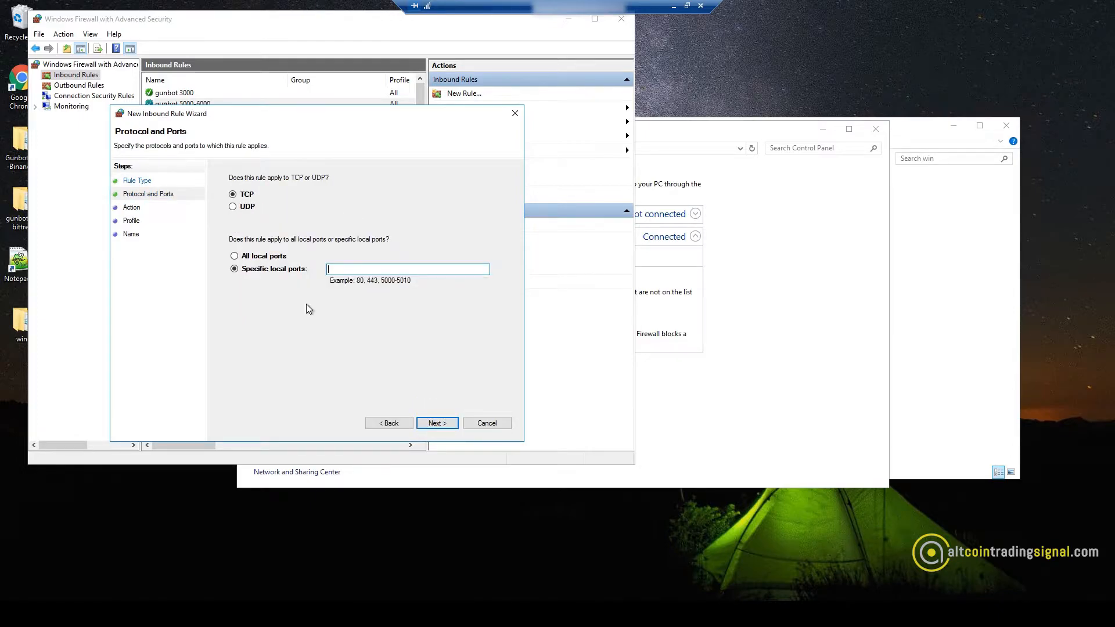
{"action": "type", "text": "5000-6000"}
{"action": "left_click_drag", "start_coordinate": [341, 269], "coordinate": [356, 275]}
{"action": "left_click", "coordinate": [350, 267]}
Step the 5000-6000 rule through action and profile pages, cancel it, and show the outbound rules.
{"action": "left_click", "coordinate": [440, 423]}
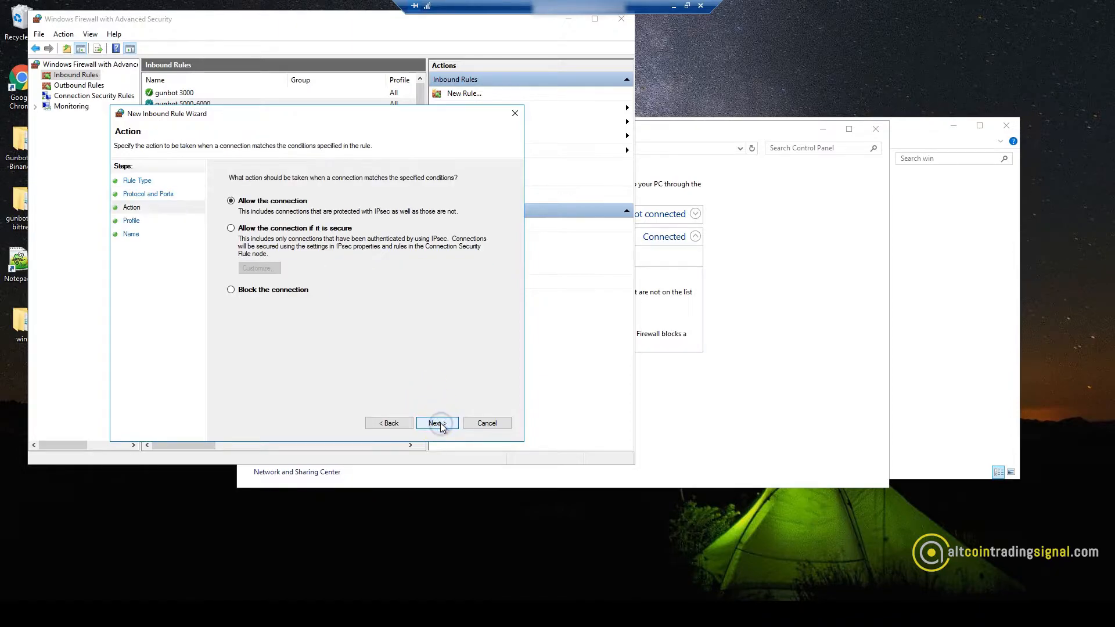
{"action": "left_click", "coordinate": [437, 423]}
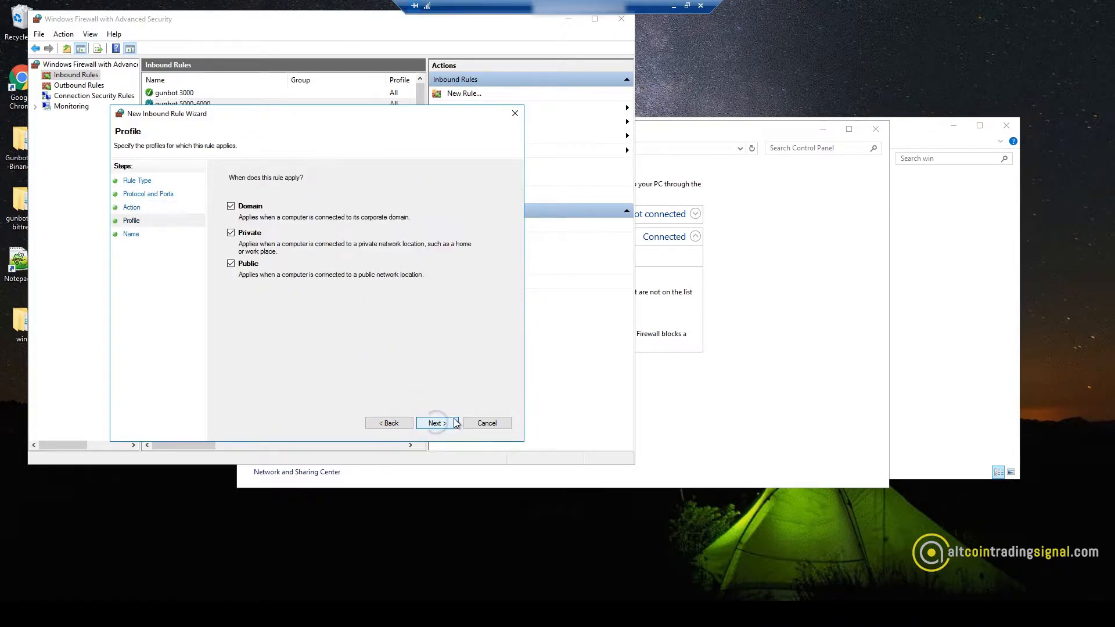
{"action": "left_click", "coordinate": [451, 423]}
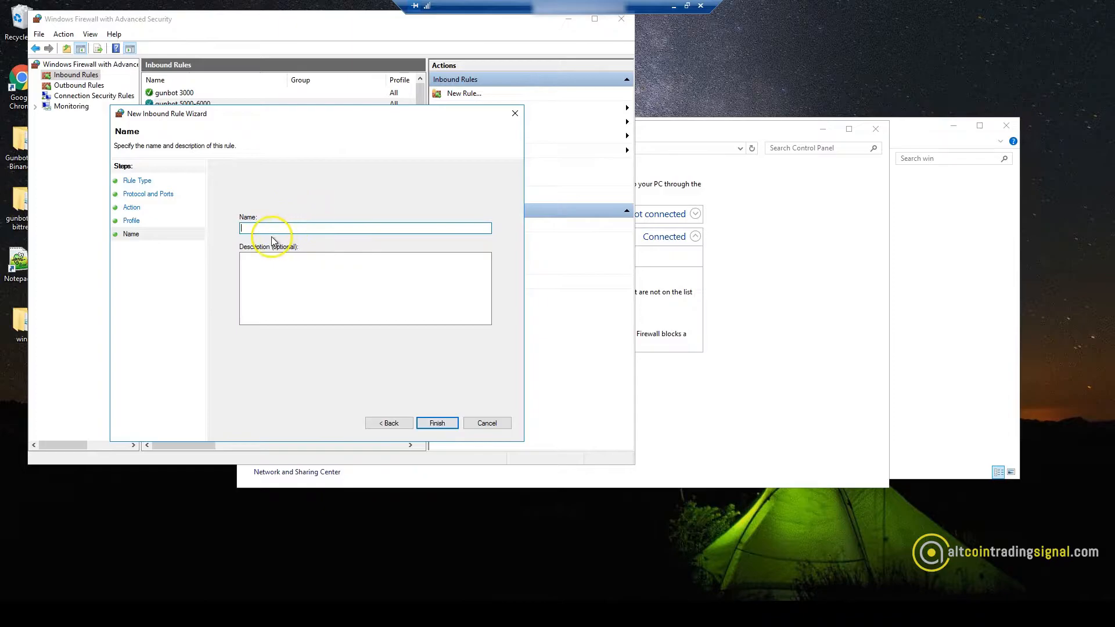
{"action": "left_click_drag", "start_coordinate": [254, 114], "coordinate": [268, 172]}
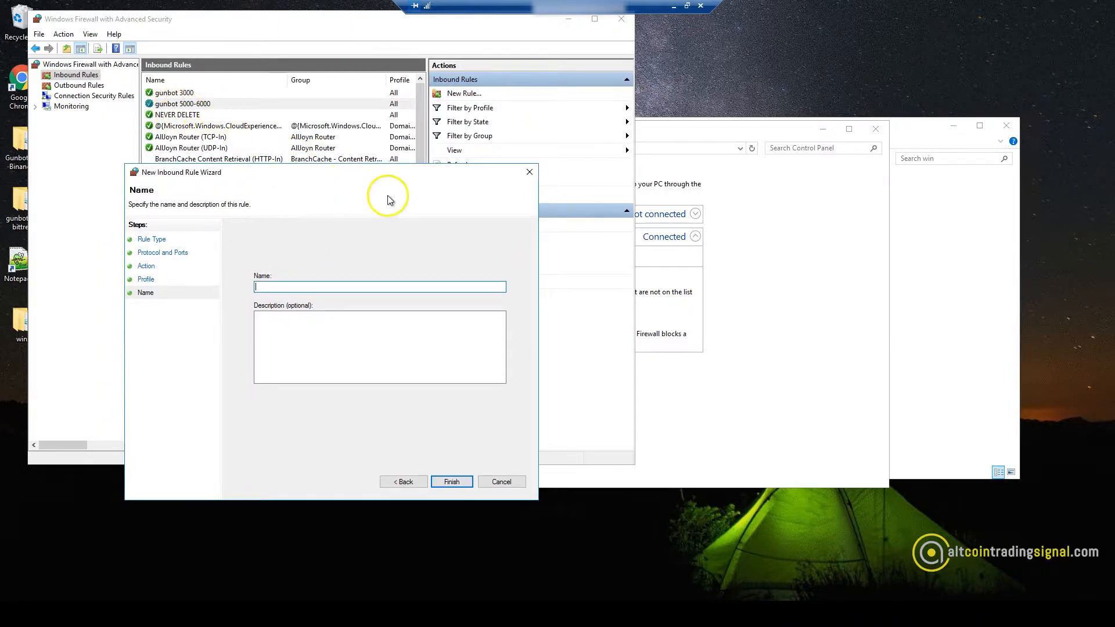
{"action": "left_click", "coordinate": [503, 481]}
{"action": "left_click", "coordinate": [55, 86]}
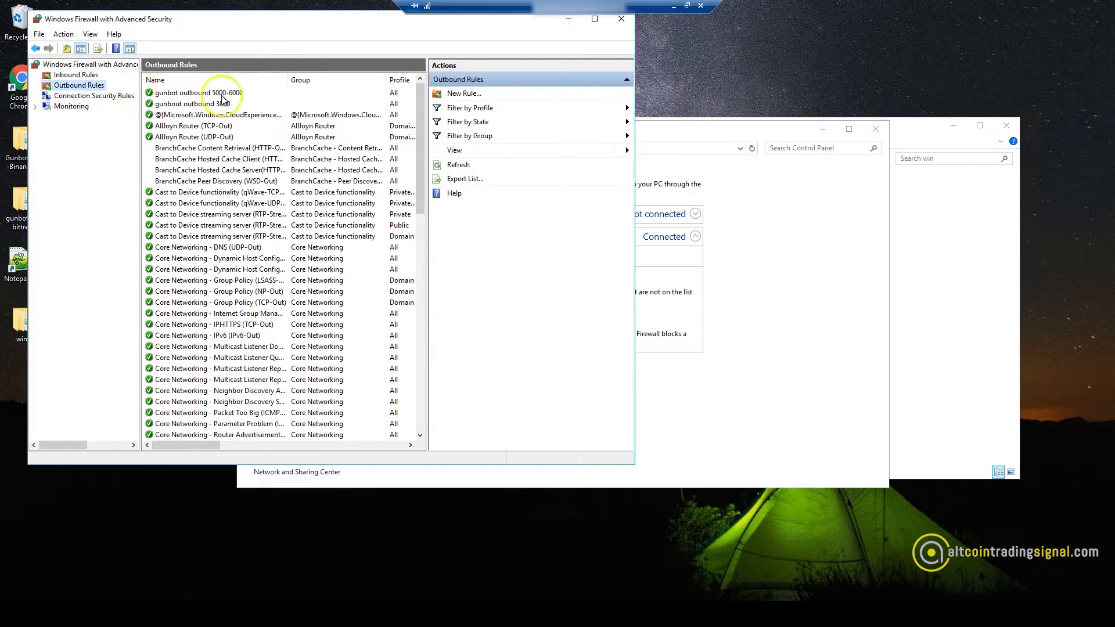
Check the gunbot outbound 5000-6000 rule, then close both firewall windows to return to the win folder.
{"action": "left_click", "coordinate": [177, 94]}
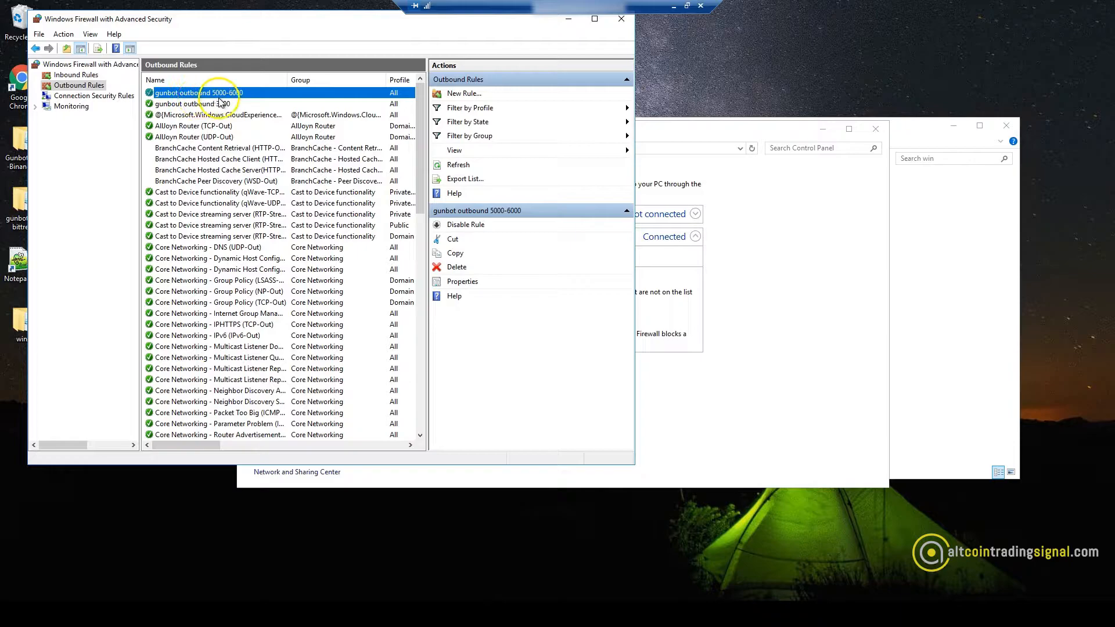
{"action": "left_click_drag", "start_coordinate": [307, 22], "coordinate": [291, 87]}
{"action": "left_click", "coordinate": [608, 88]}
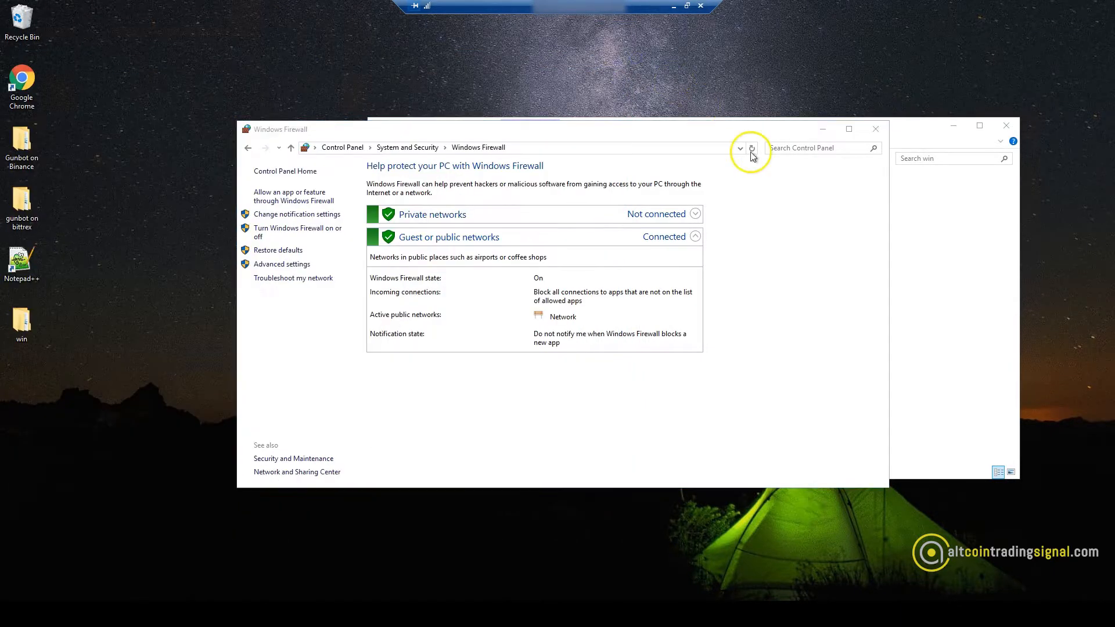
{"action": "left_click_drag", "start_coordinate": [778, 130], "coordinate": [710, 194]}
{"action": "left_click", "coordinate": [835, 201]}
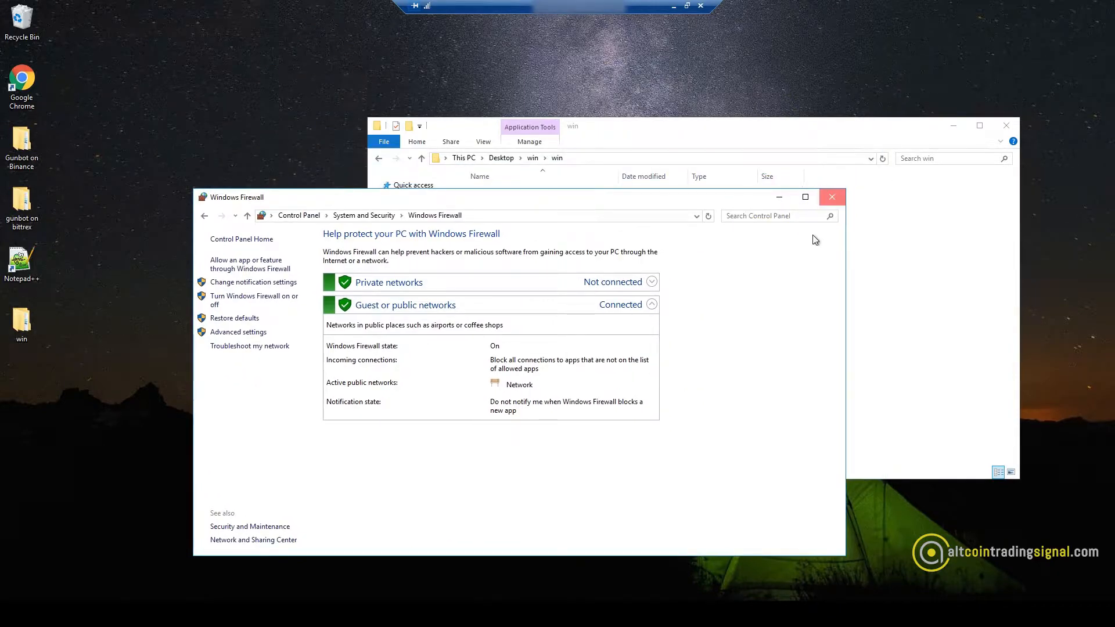
{"action": "left_click", "coordinate": [753, 315]}
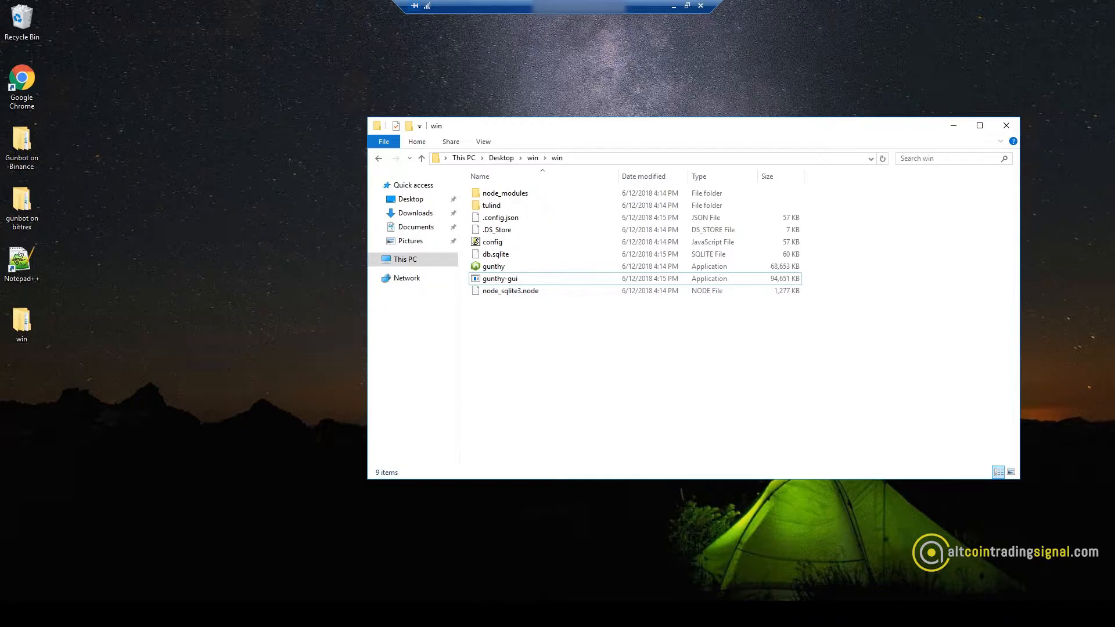
Launch gunthy-gui again from the win folder.
{"action": "left_click", "coordinate": [240, 331]}
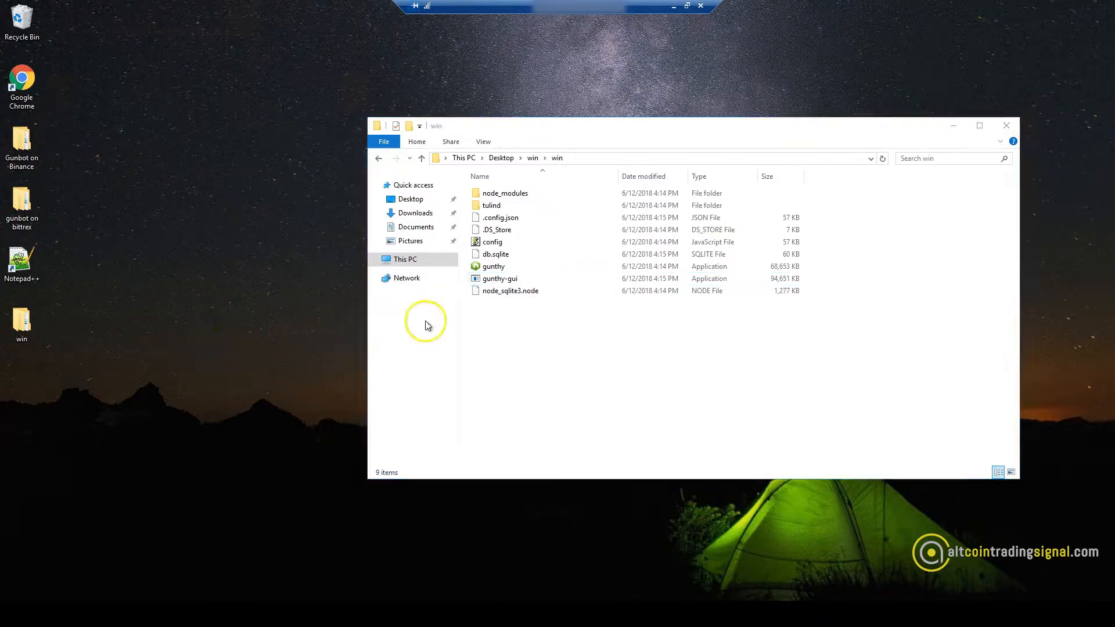
{"action": "double_click", "coordinate": [512, 279]}
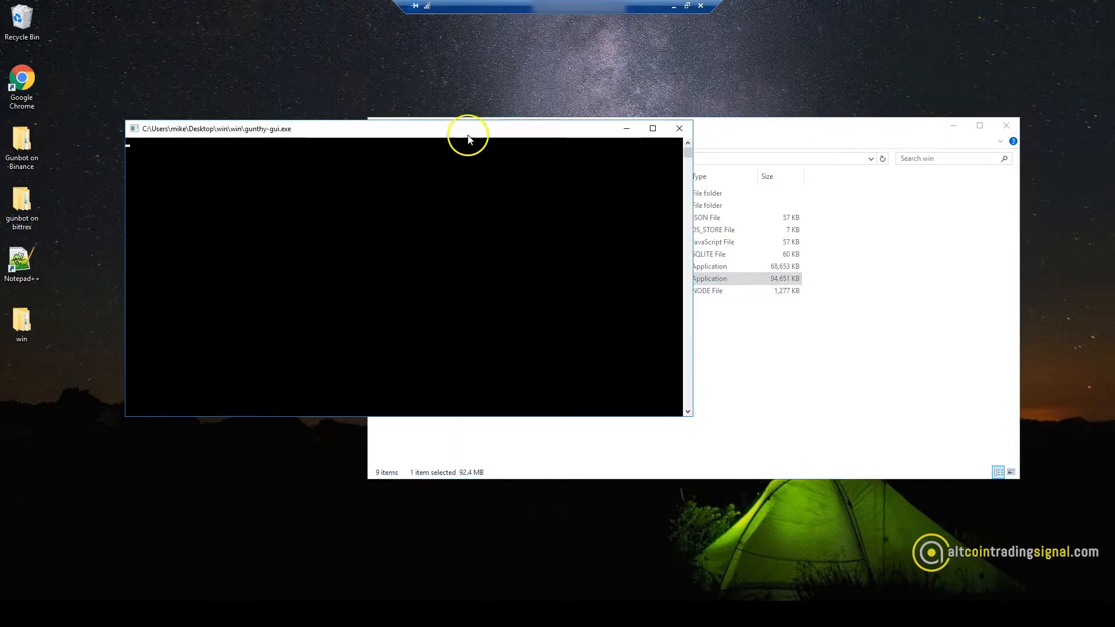
{"action": "left_click_drag", "start_coordinate": [469, 140], "coordinate": [414, 289]}
{"action": "left_click", "coordinate": [548, 280]}
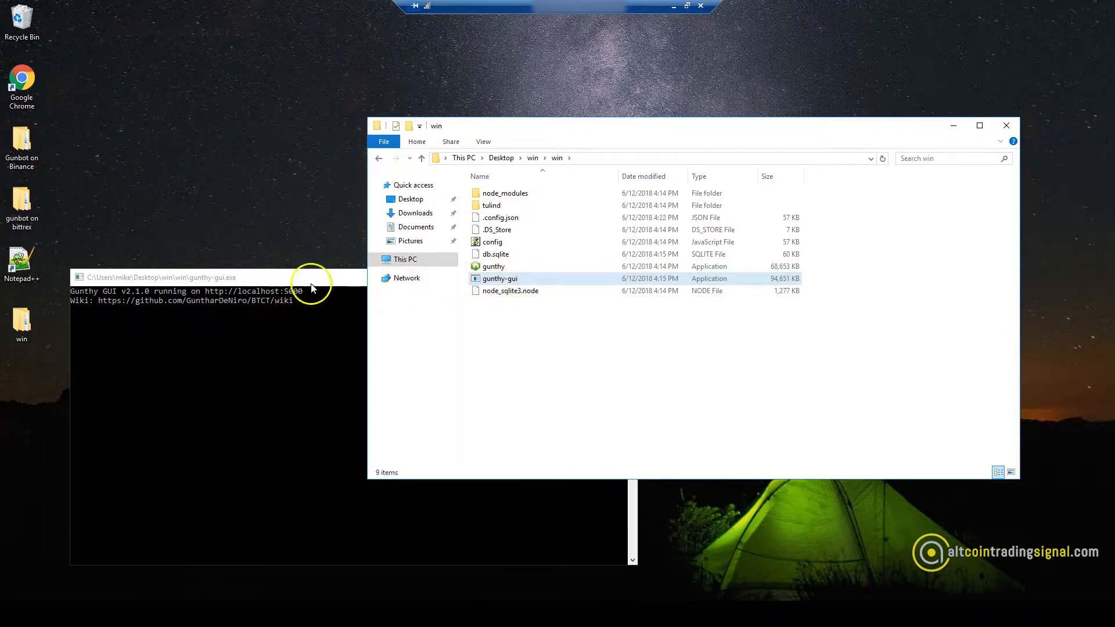
{"action": "left_click", "coordinate": [312, 286]}
{"action": "left_click_drag", "start_coordinate": [210, 291], "coordinate": [298, 293]}
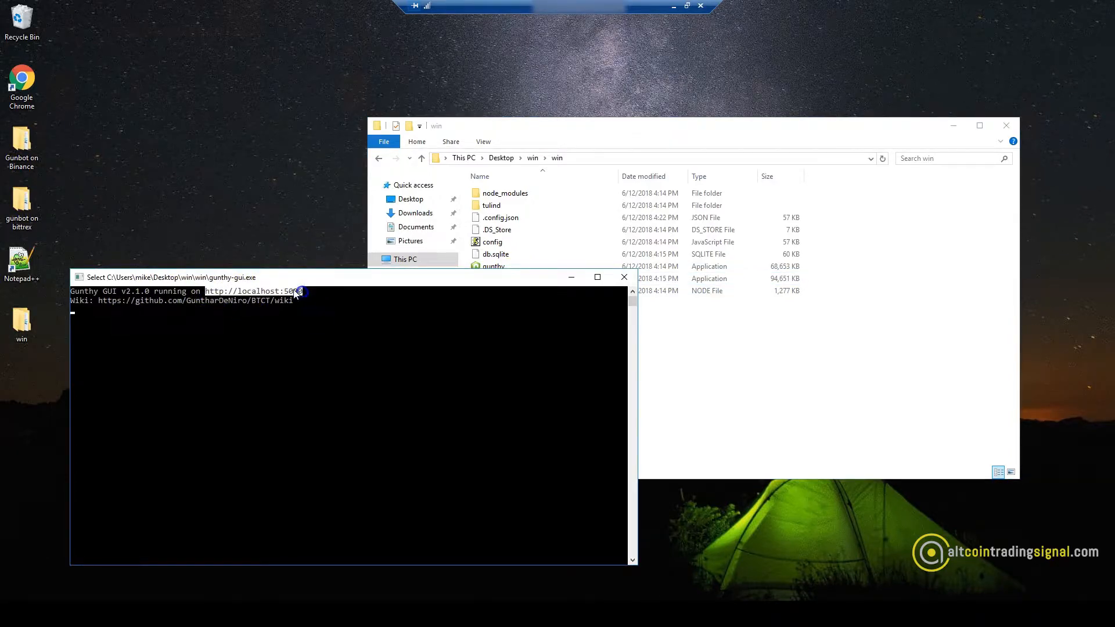
{"action": "right_click", "coordinate": [298, 293]}
{"action": "left_click", "coordinate": [161, 615]}
{"action": "left_click", "coordinate": [297, 95]}
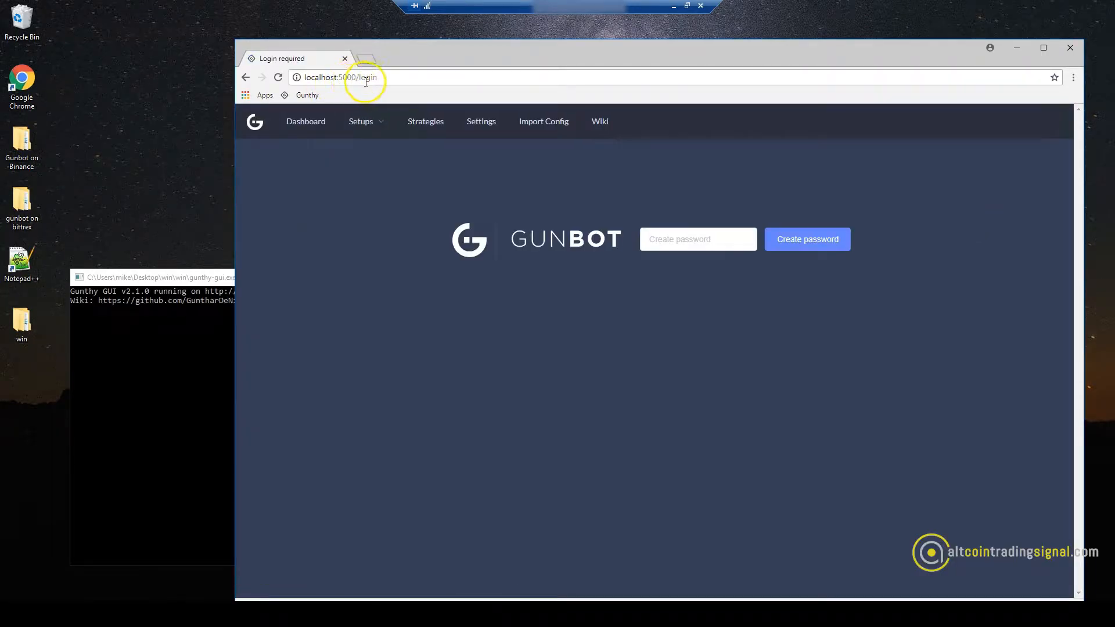
Enter and create the web interface login password, then bring the Gunbot setup dashboard to the front.
{"action": "left_click", "coordinate": [688, 235]}
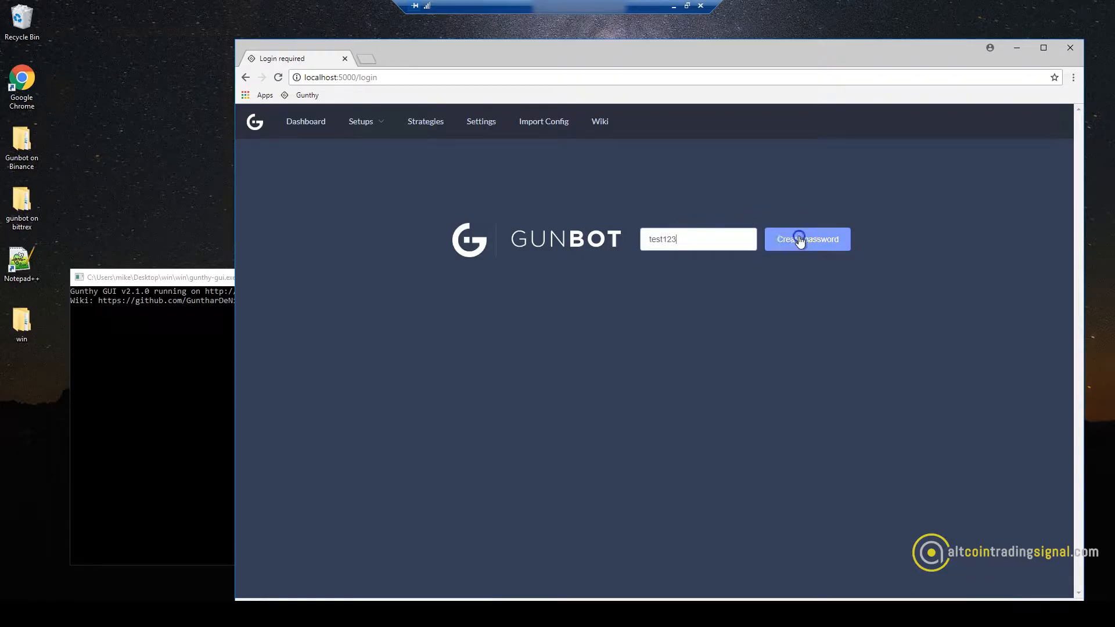
{"action": "left_click", "coordinate": [799, 241]}
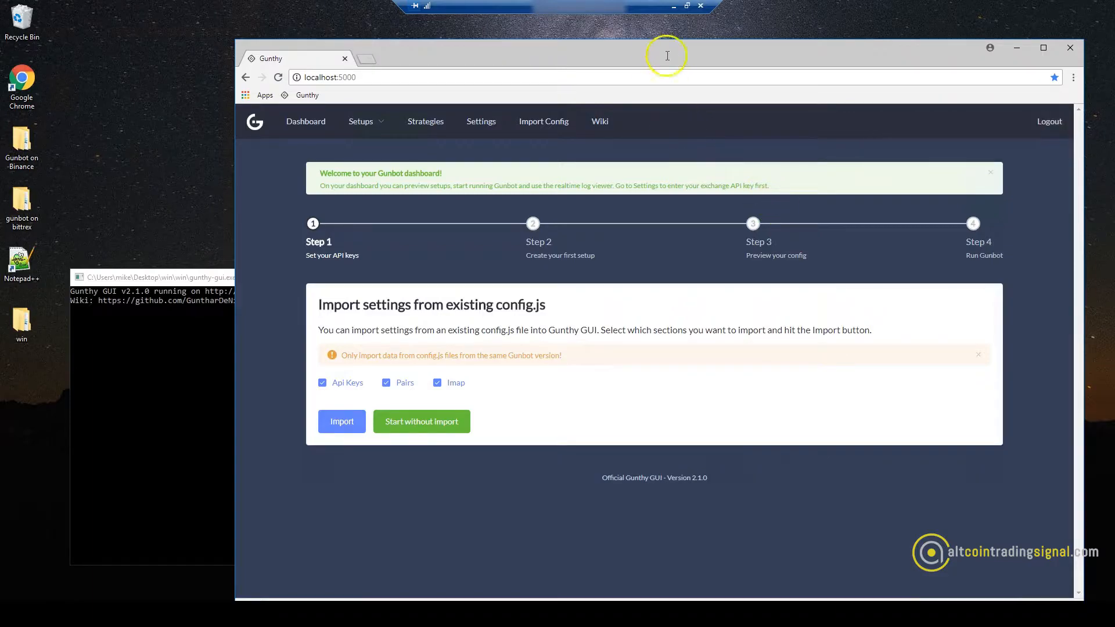
{"action": "left_click_drag", "start_coordinate": [640, 43], "coordinate": [597, 21]}
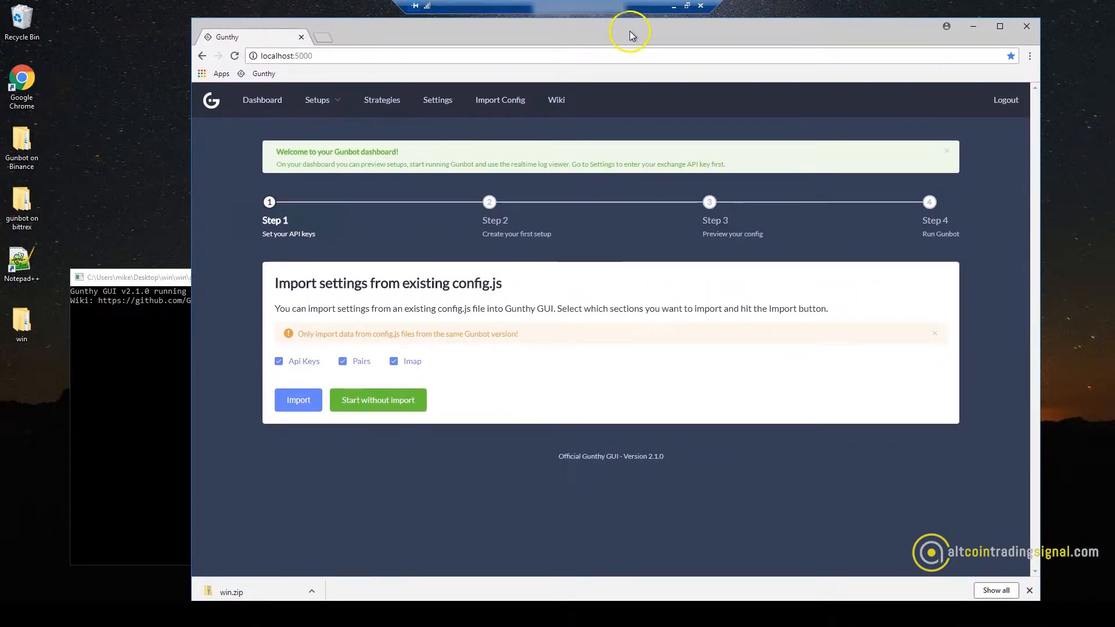
{"action": "left_click", "coordinate": [150, 377]}
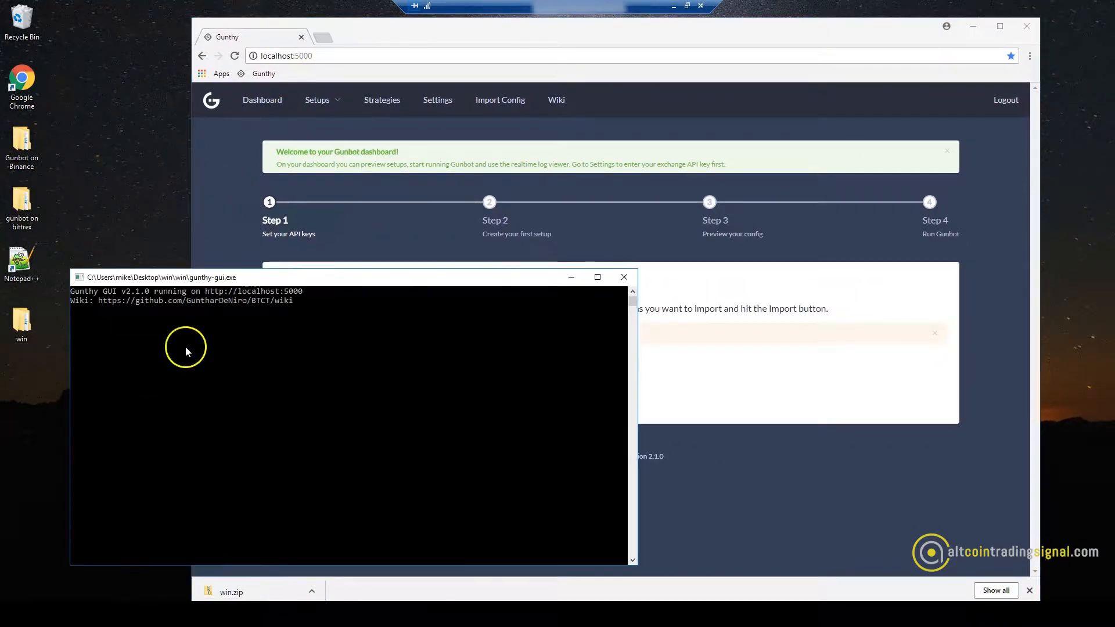
{"action": "left_click", "coordinate": [391, 29]}
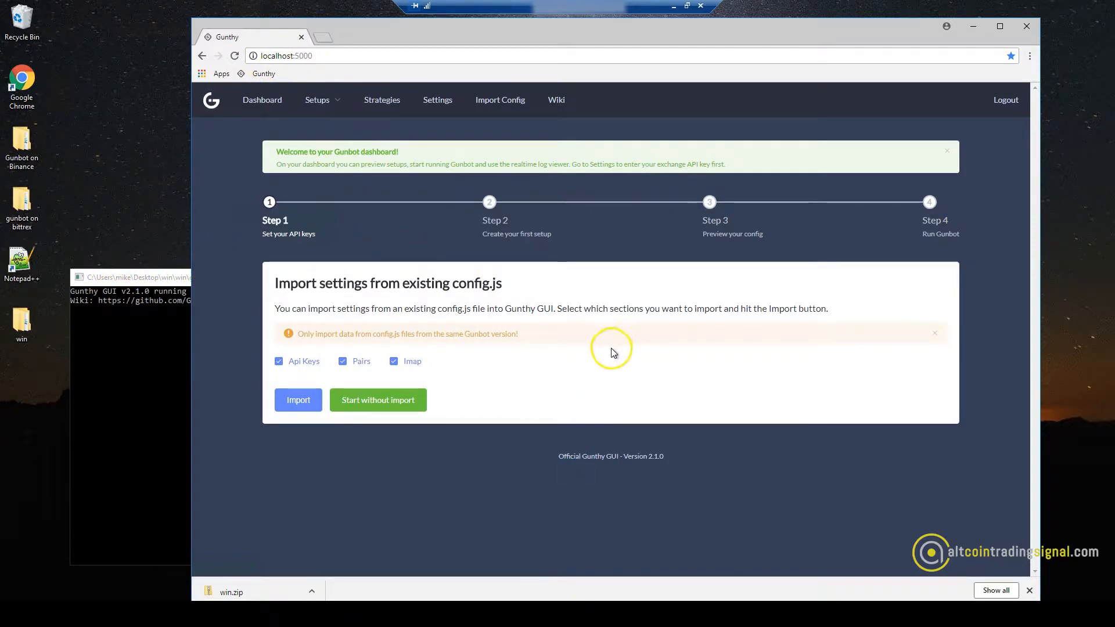
Open Gunbot's Settings page on the API Keys tab.
{"action": "left_click", "coordinate": [444, 105]}
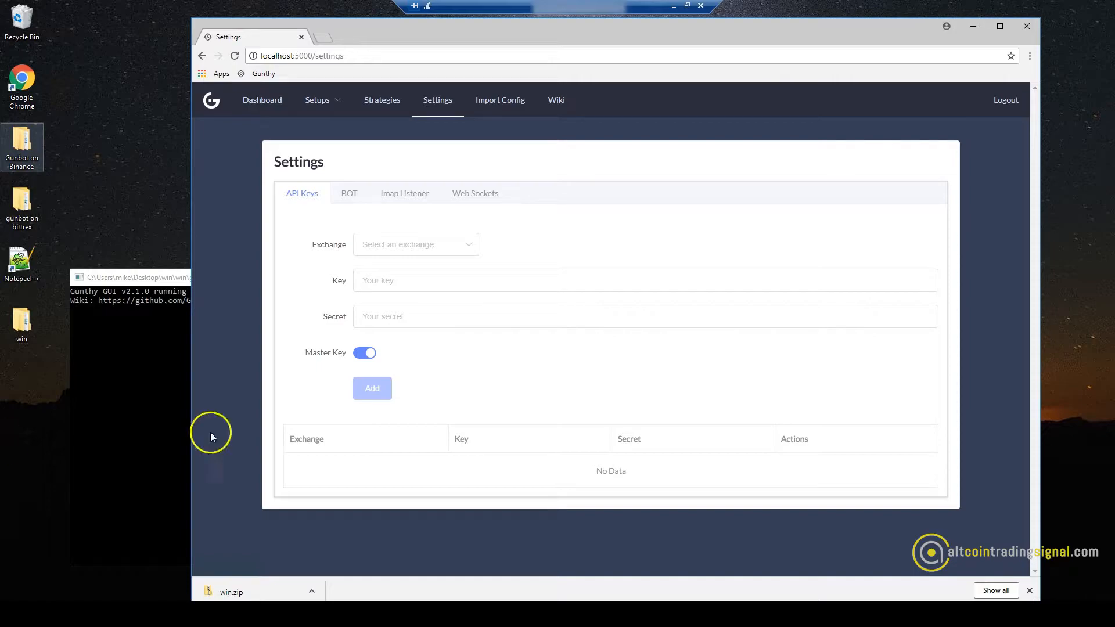
Pick Binance as the new API key's exchange and bring the Binance account page on screen.
{"action": "left_click", "coordinate": [462, 250]}
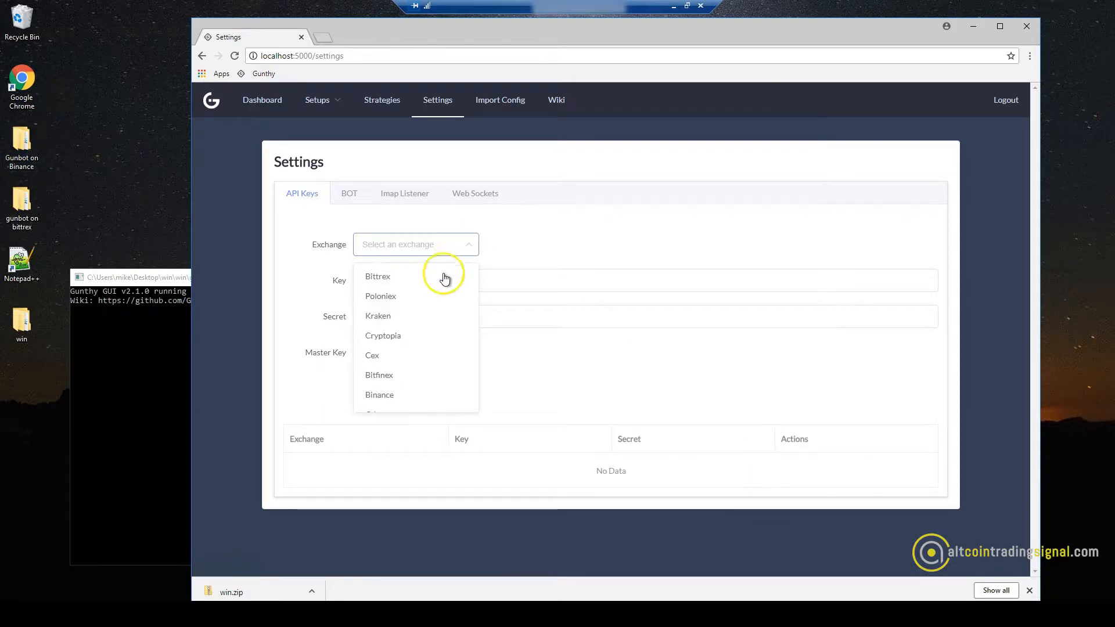
{"action": "left_click", "coordinate": [388, 399]}
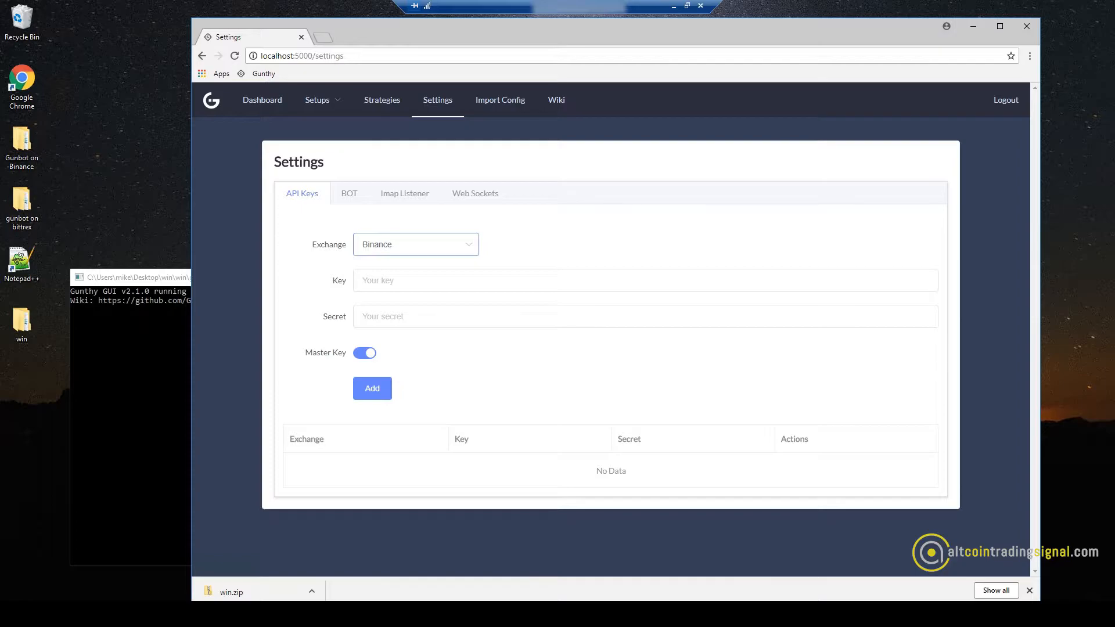
{"action": "left_click_drag", "start_coordinate": [1114, 218], "coordinate": [377, 8]}
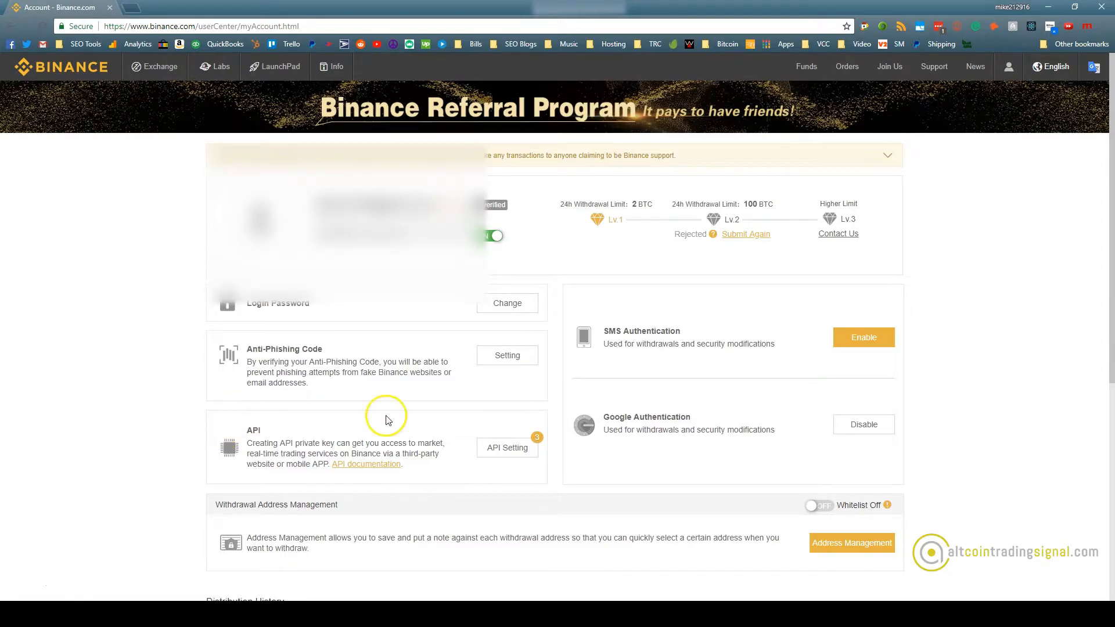
Create a new Binance API key labelled 'gun bot', entering the 2FA verification code.
{"action": "left_click", "coordinate": [509, 448]}
{"action": "left_click", "coordinate": [484, 152]}
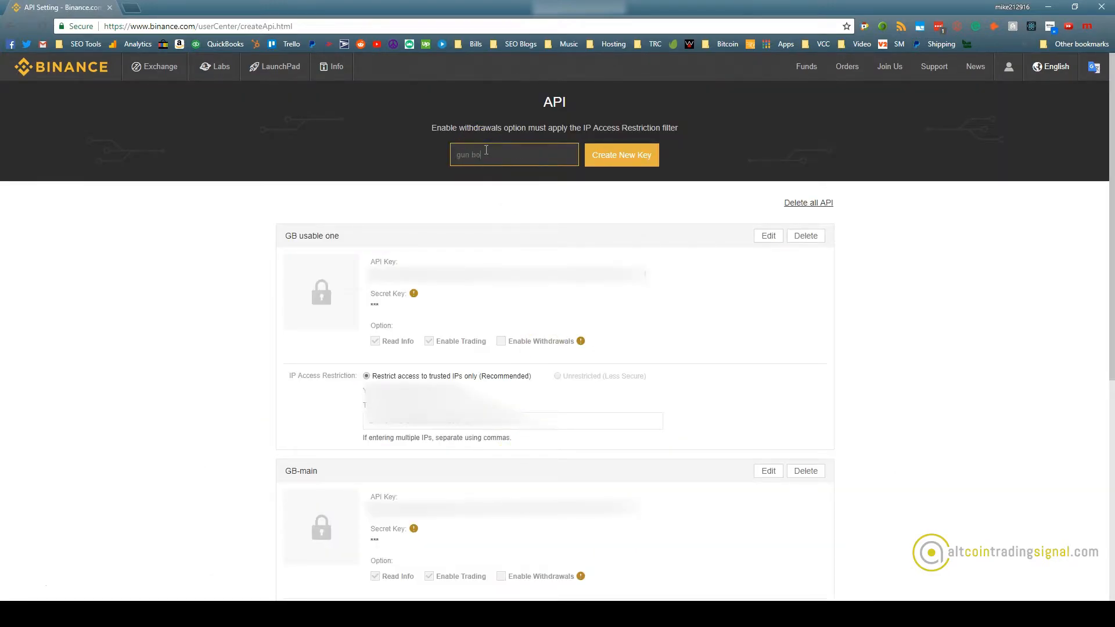
{"action": "left_click", "coordinate": [592, 156]}
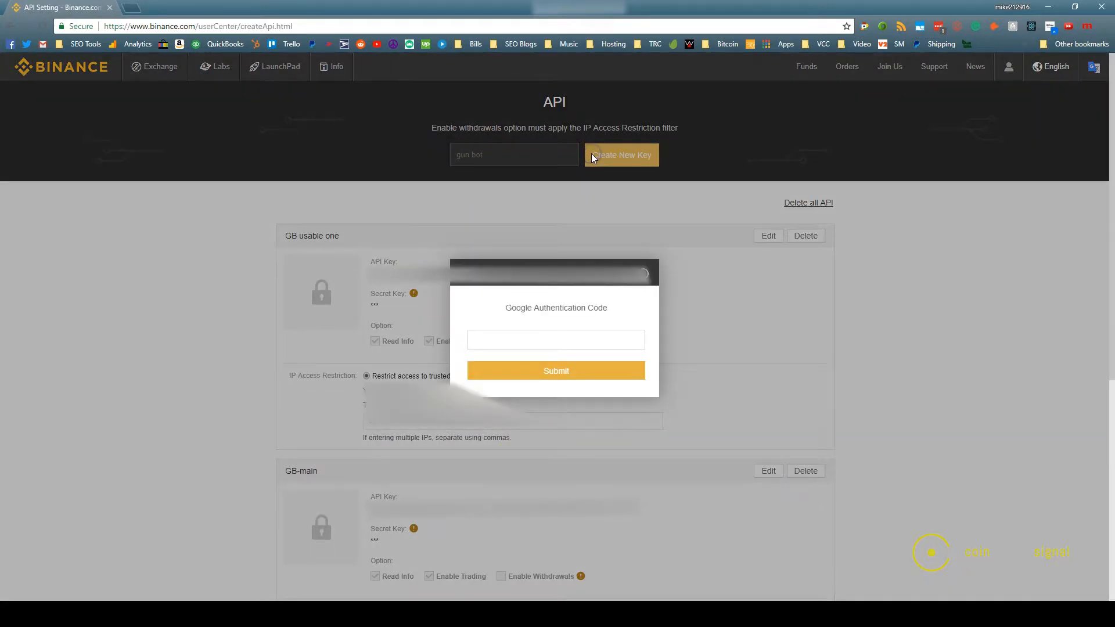
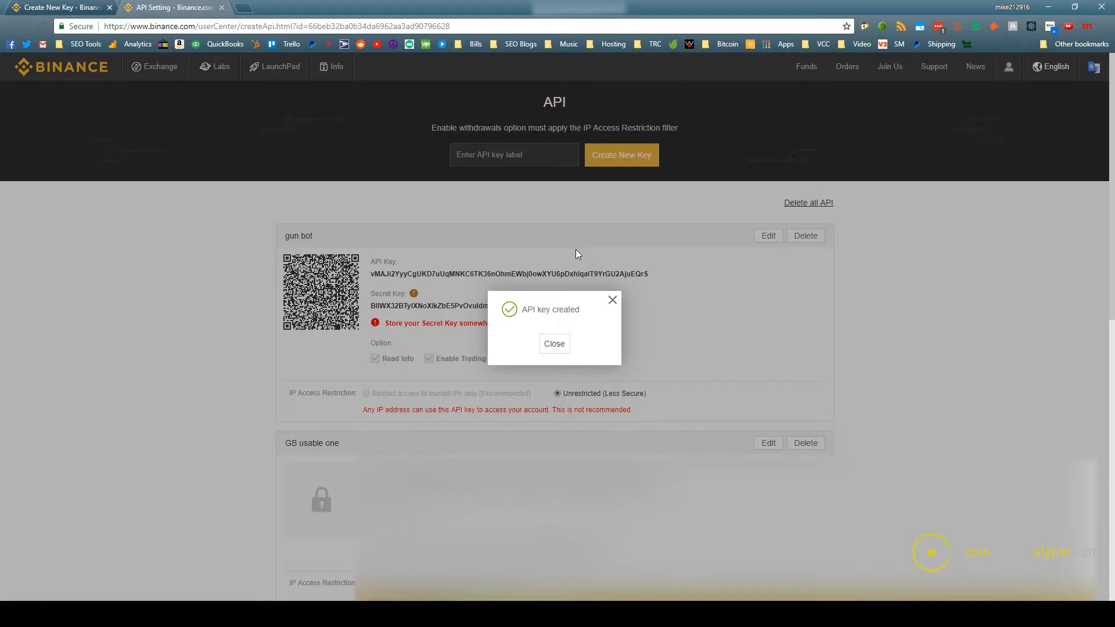
{"action": "left_click", "coordinate": [556, 344]}
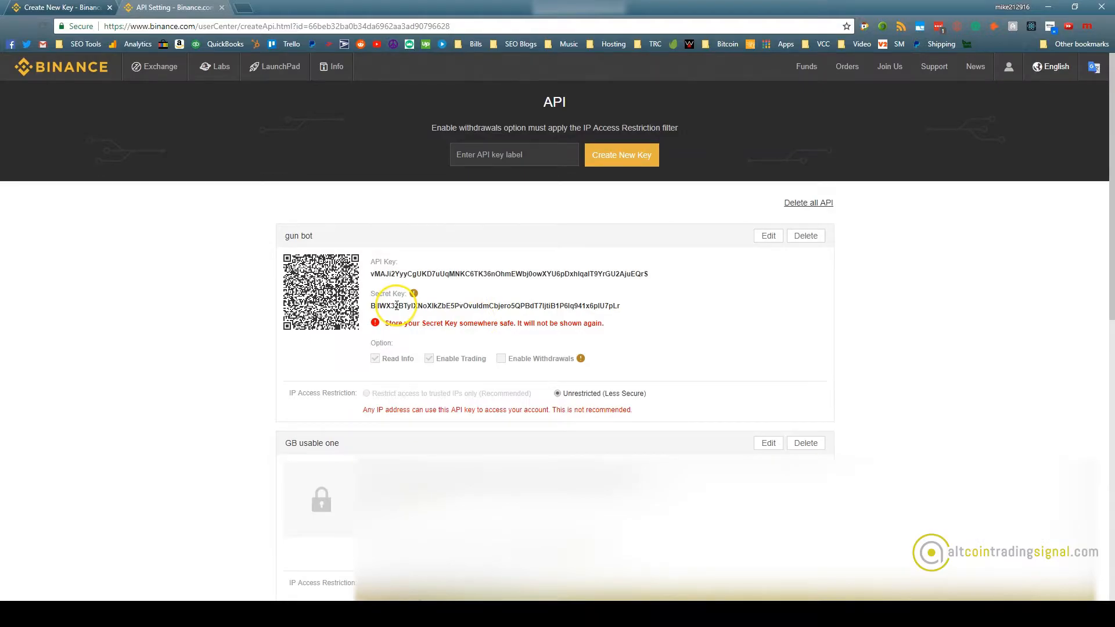
Copy the new API key and secret, shifting the Binance window to reach Gunbot.
{"action": "left_click_drag", "start_coordinate": [625, 306], "coordinate": [373, 260]}
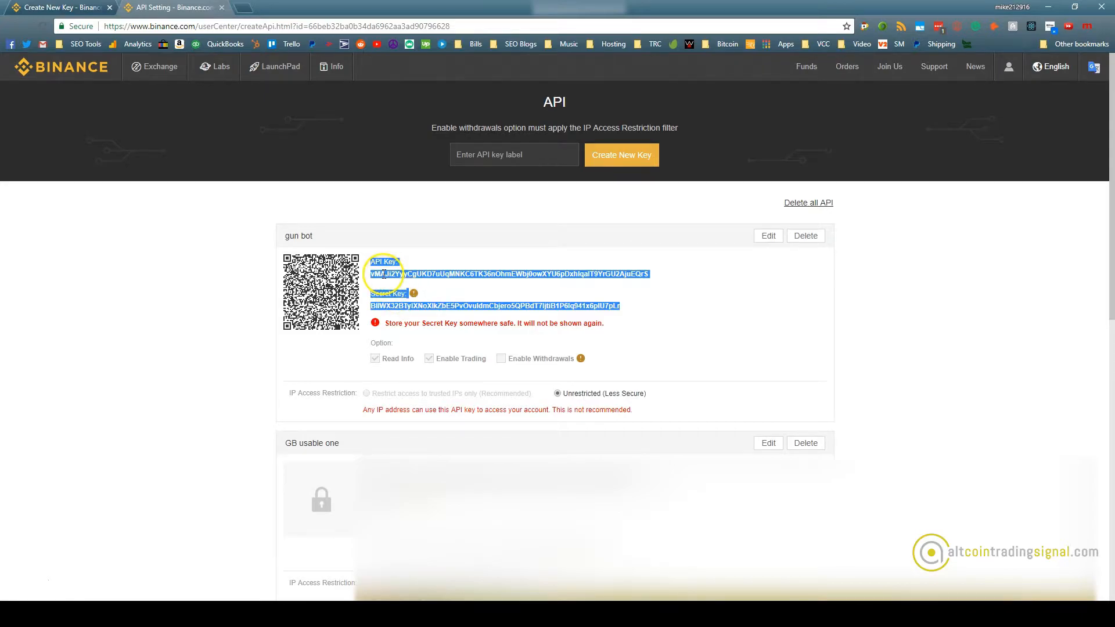
{"action": "left_click", "coordinate": [559, 273]}
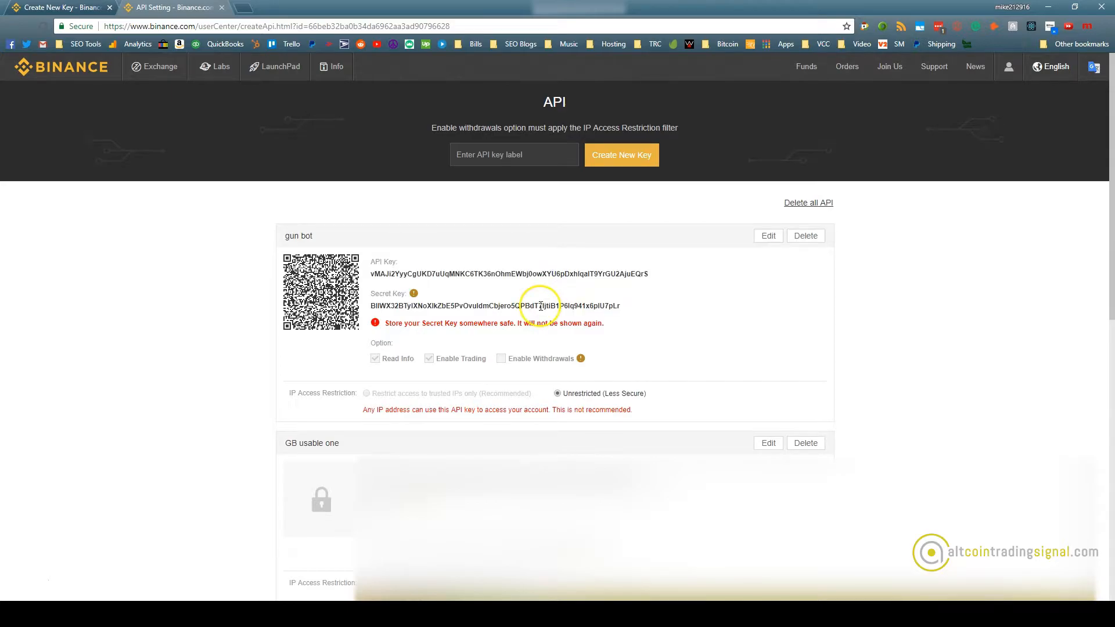
{"action": "left_click_drag", "start_coordinate": [385, 302], "coordinate": [614, 309]}
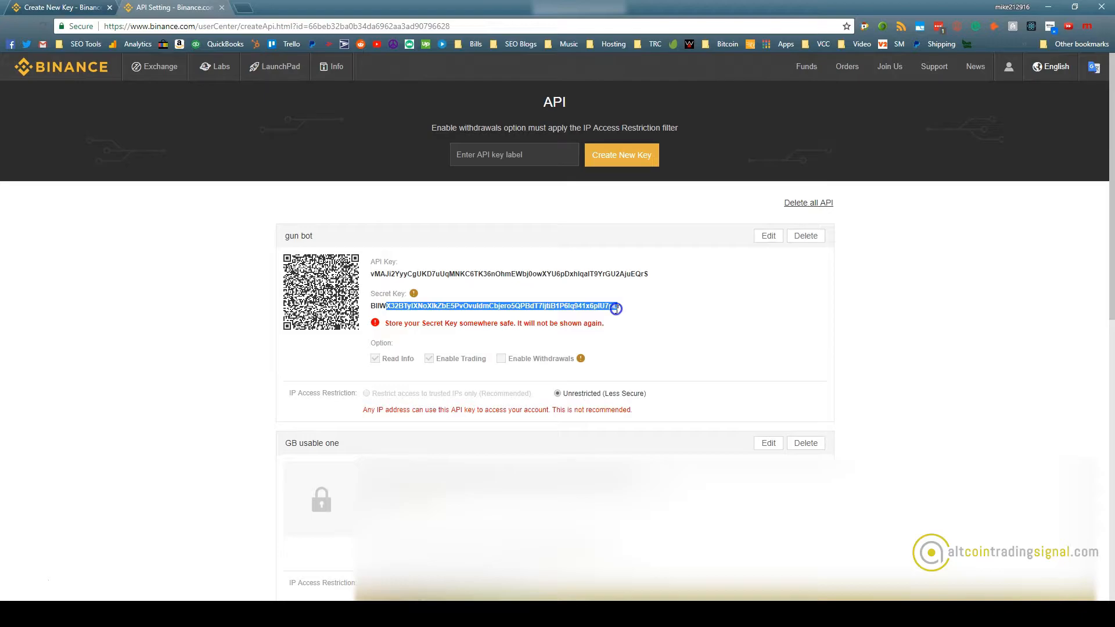
{"action": "left_click", "coordinate": [450, 274]}
{"action": "double_click", "coordinate": [450, 274]}
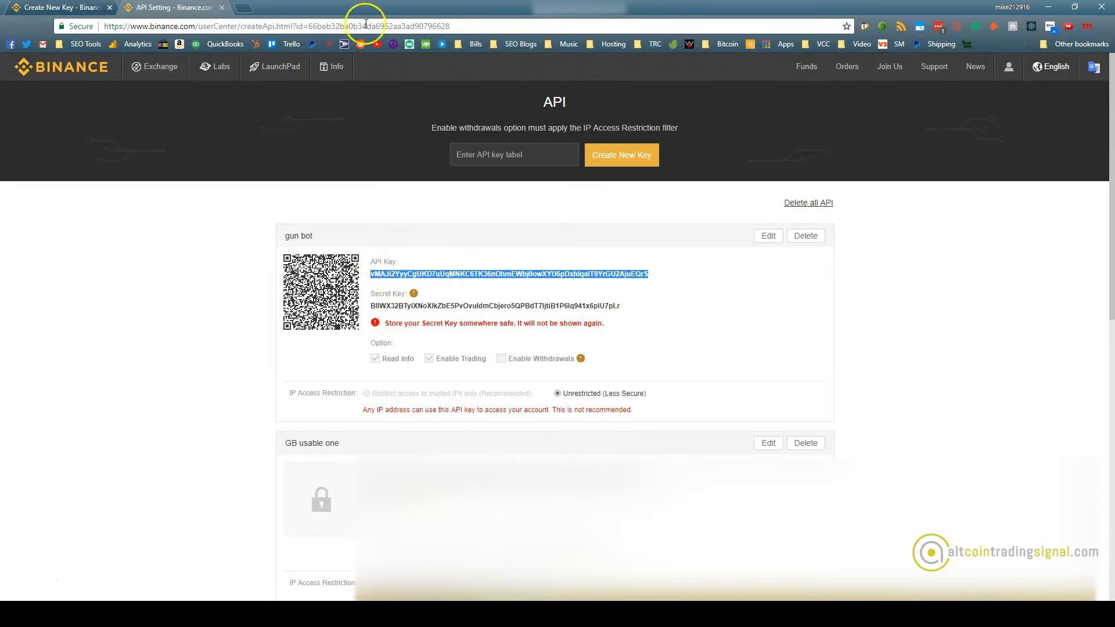
{"action": "key", "text": "super+Down"}
{"action": "left_click_drag", "start_coordinate": [562, 97], "coordinate": [840, 267]}
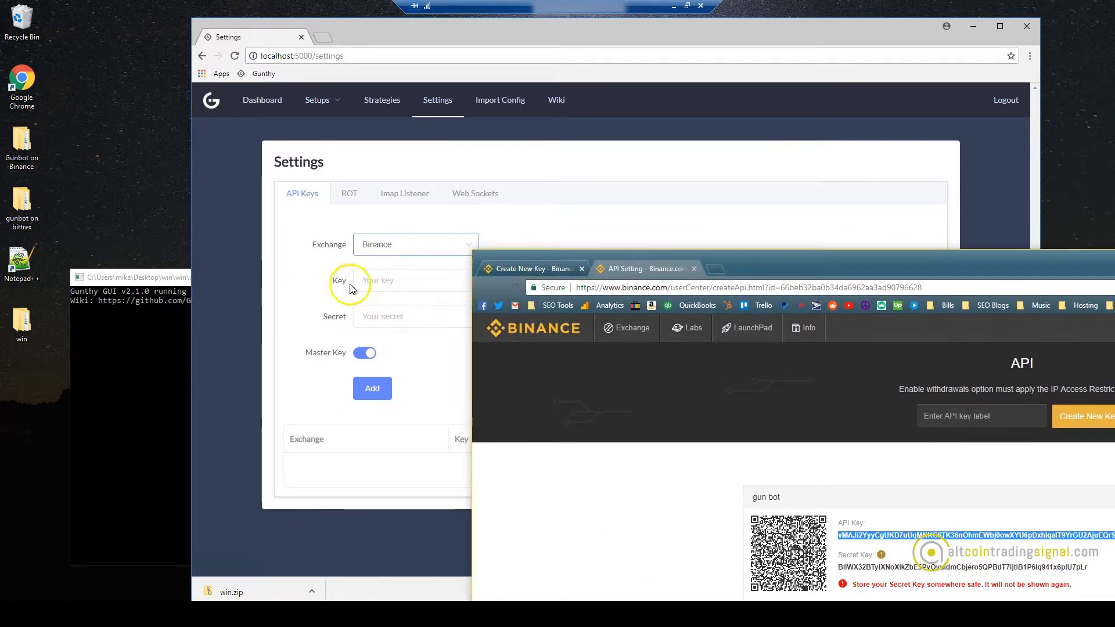
{"action": "left_click_drag", "start_coordinate": [778, 256], "coordinate": [680, 110]}
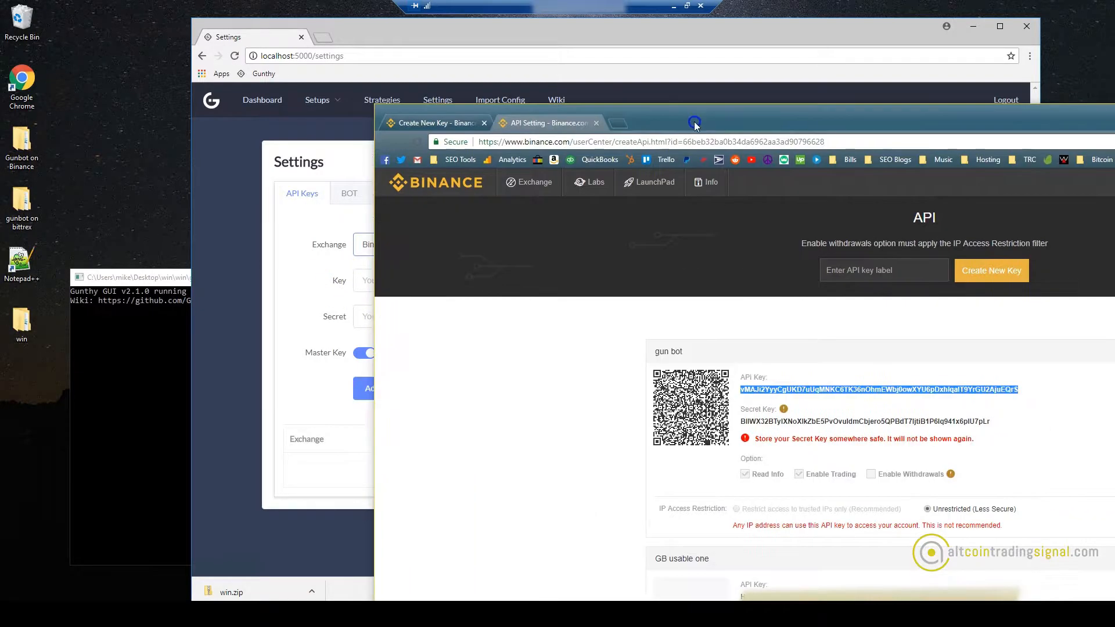
{"action": "left_click_drag", "start_coordinate": [768, 422], "coordinate": [795, 411]}
{"action": "left_click_drag", "start_coordinate": [733, 113], "coordinate": [406, 6]}
{"action": "left_click", "coordinate": [491, 339]}
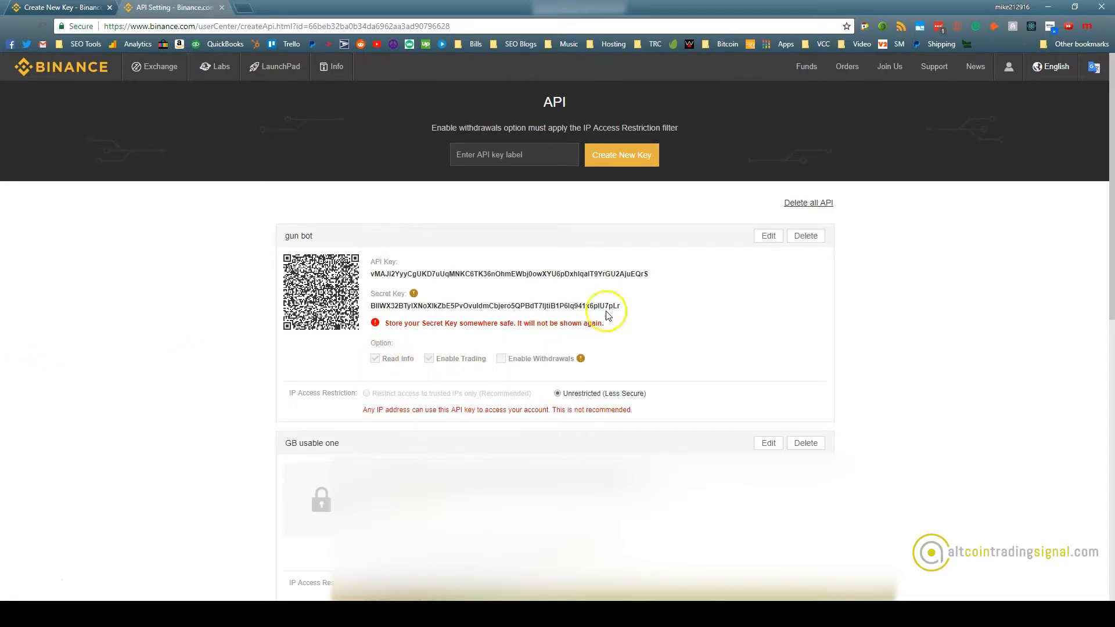
Edit the 'gun bot' key's options, then permanently delete that Binance API key.
{"action": "left_click", "coordinate": [765, 236]}
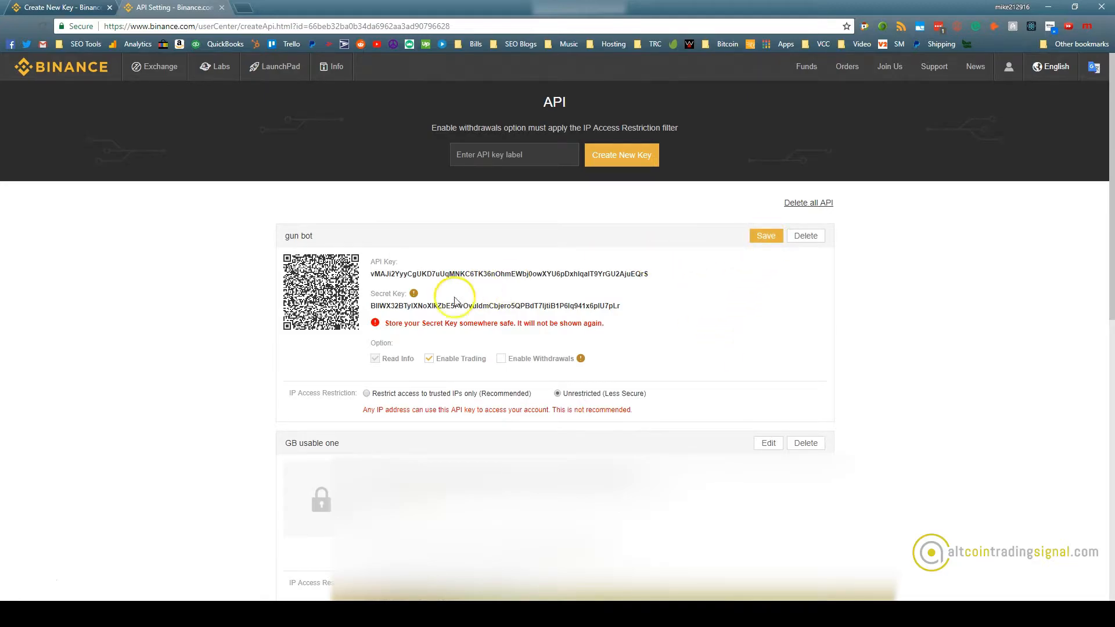
{"action": "left_click_drag", "start_coordinate": [374, 305], "coordinate": [620, 305]}
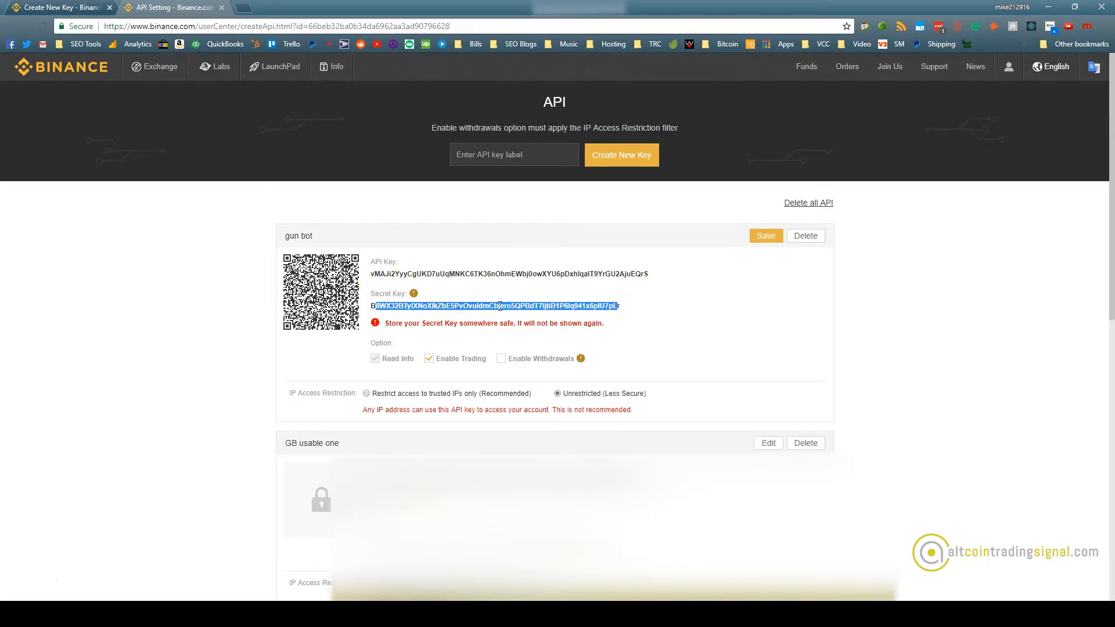
{"action": "left_click", "coordinate": [766, 236]}
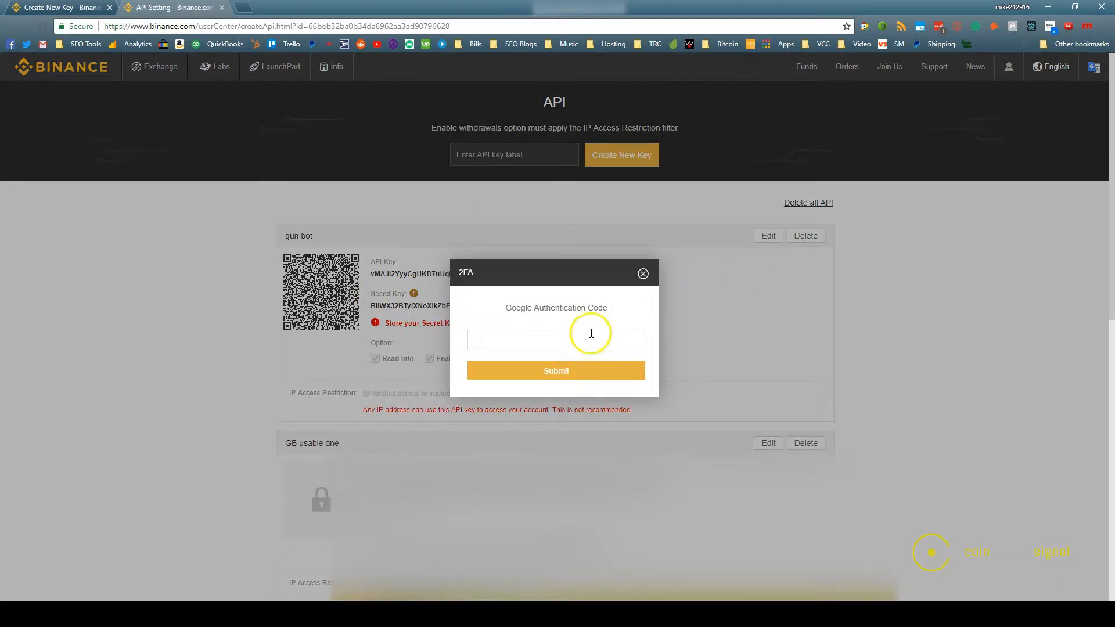
{"action": "left_click", "coordinate": [591, 334]}
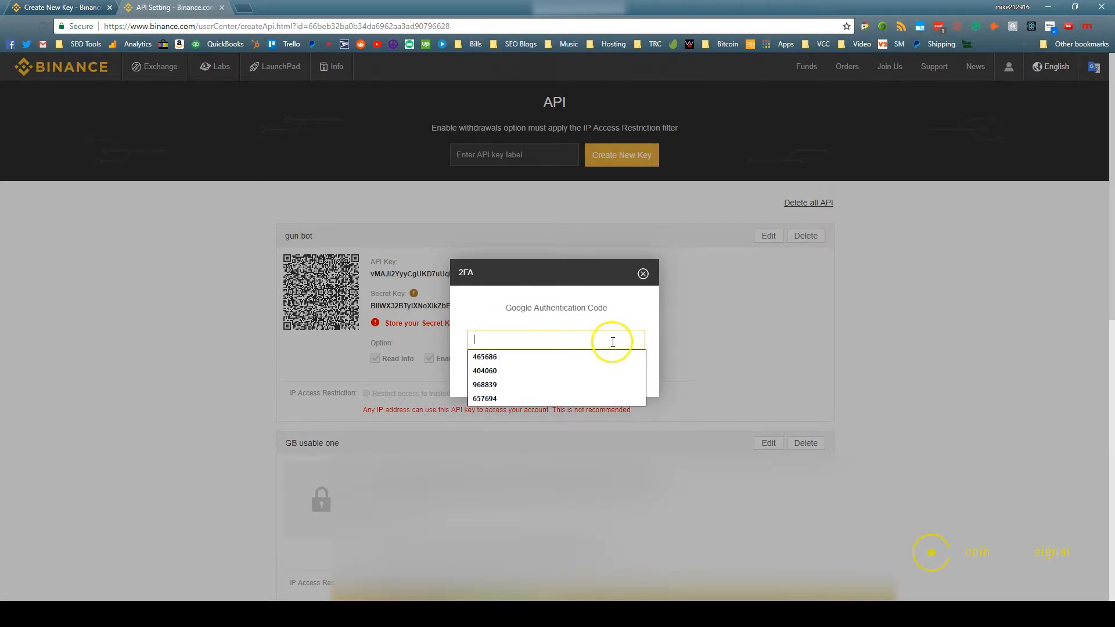
{"action": "left_click", "coordinate": [643, 274]}
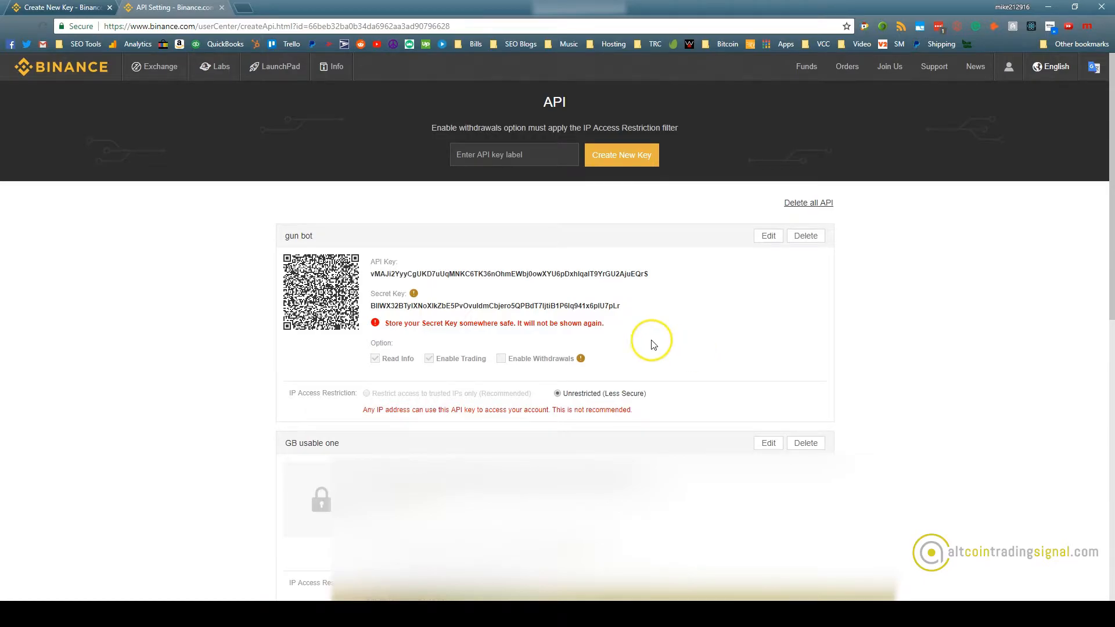
{"action": "left_click_drag", "start_coordinate": [390, 305], "coordinate": [427, 305]}
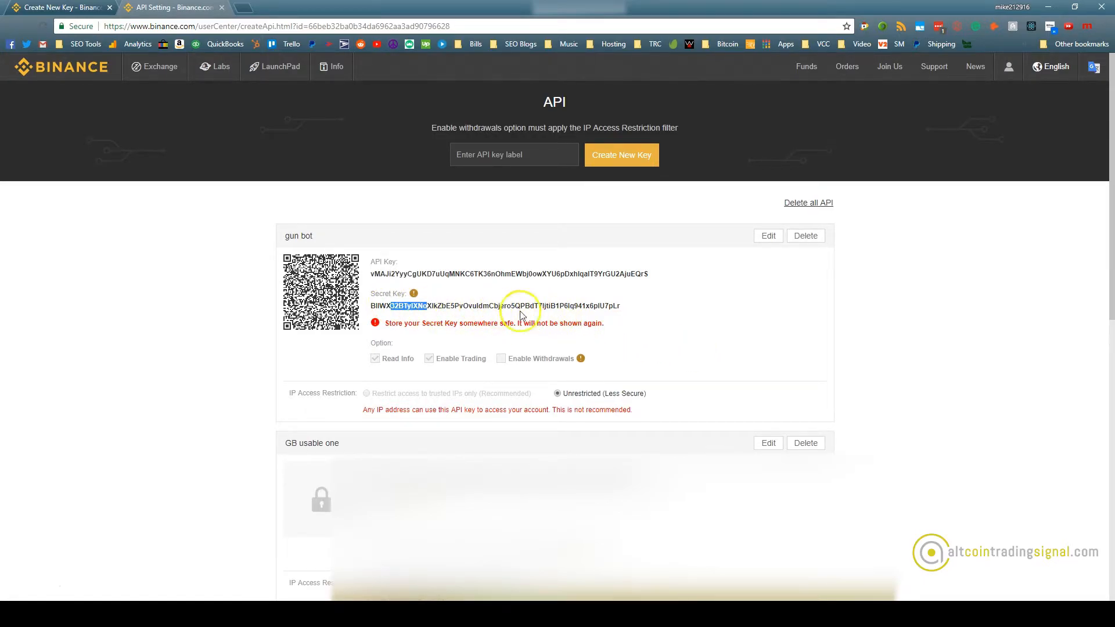
{"action": "left_click", "coordinate": [811, 237]}
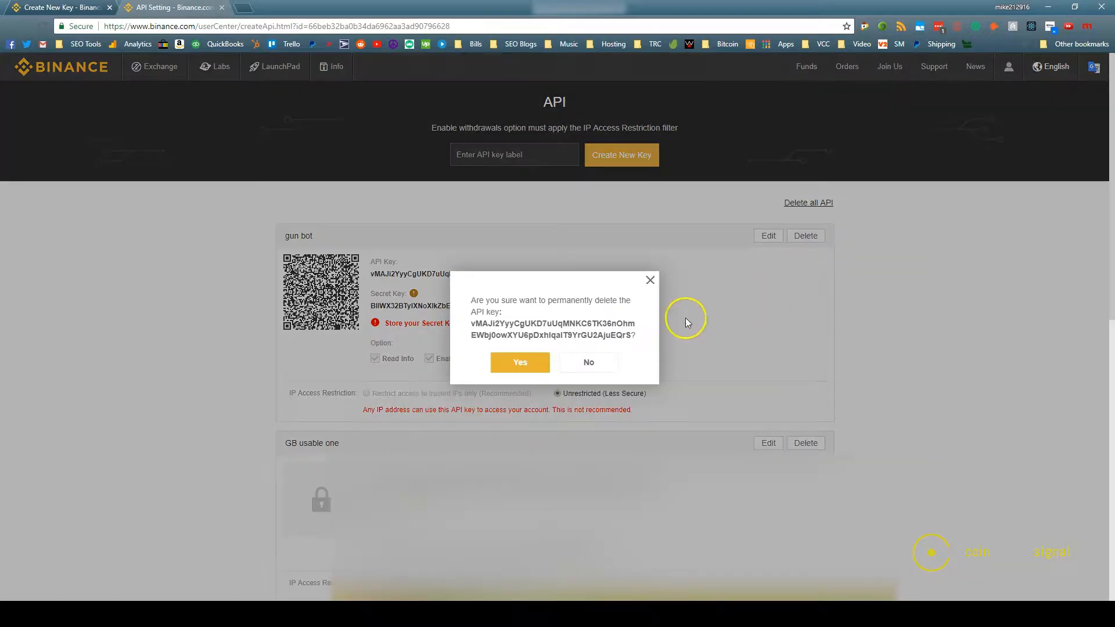
{"action": "left_click", "coordinate": [529, 368]}
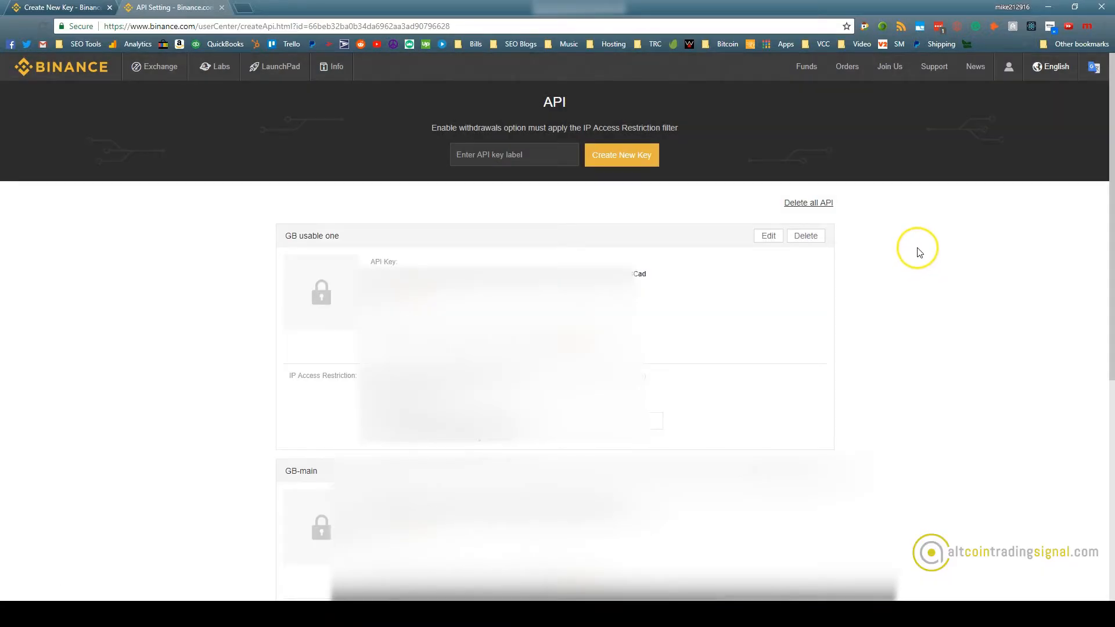
Minimize Binance, review Gunbot's exchange, API key and secret fields, then open the BOT tab.
{"action": "left_click", "coordinate": [1050, 8]}
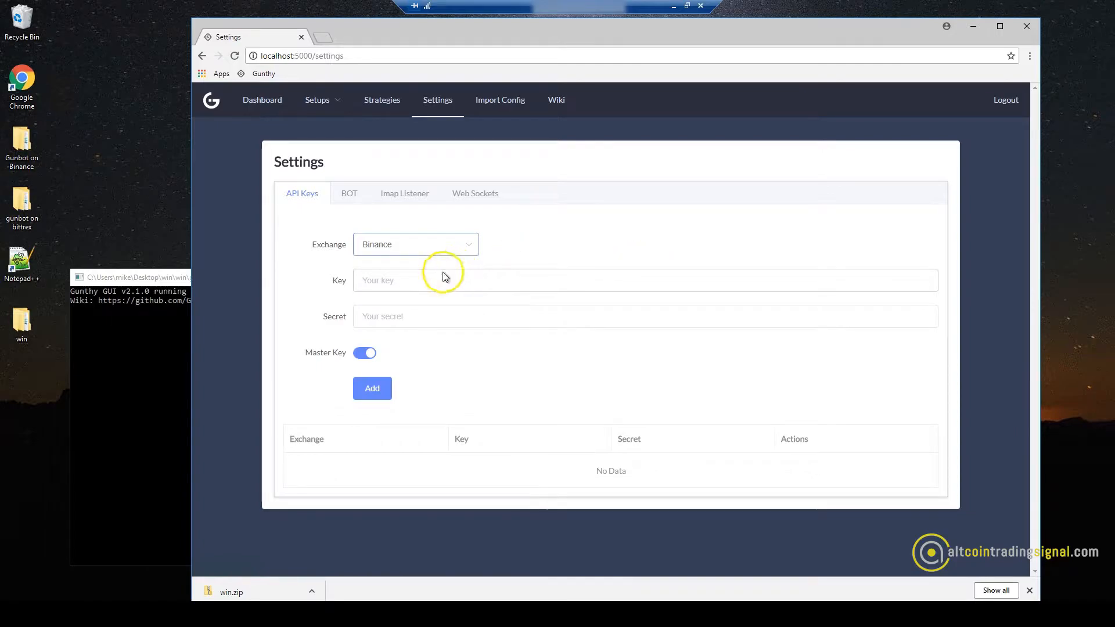
{"action": "left_click", "coordinate": [410, 243]}
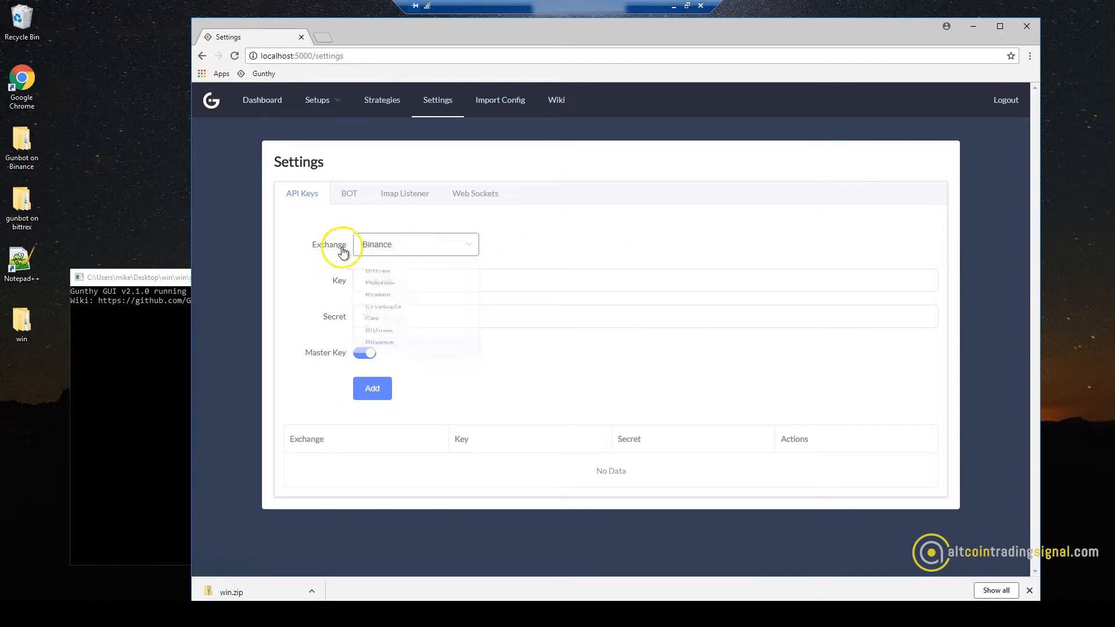
{"action": "left_click", "coordinate": [532, 258]}
{"action": "left_click", "coordinate": [392, 284]}
{"action": "left_click", "coordinate": [401, 317]}
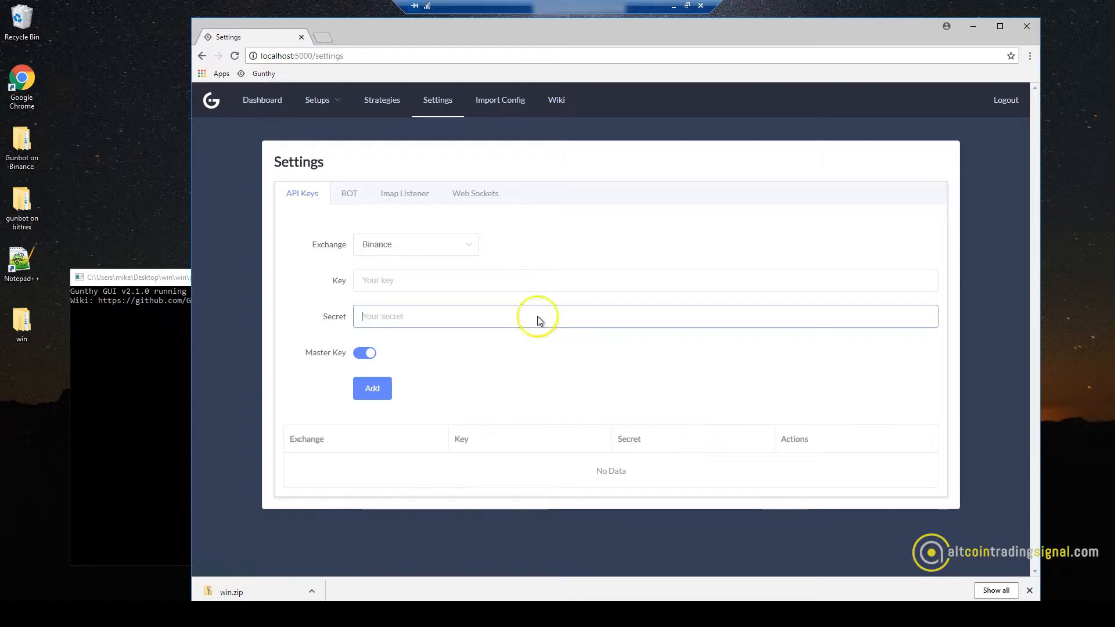
{"action": "left_click", "coordinate": [347, 196]}
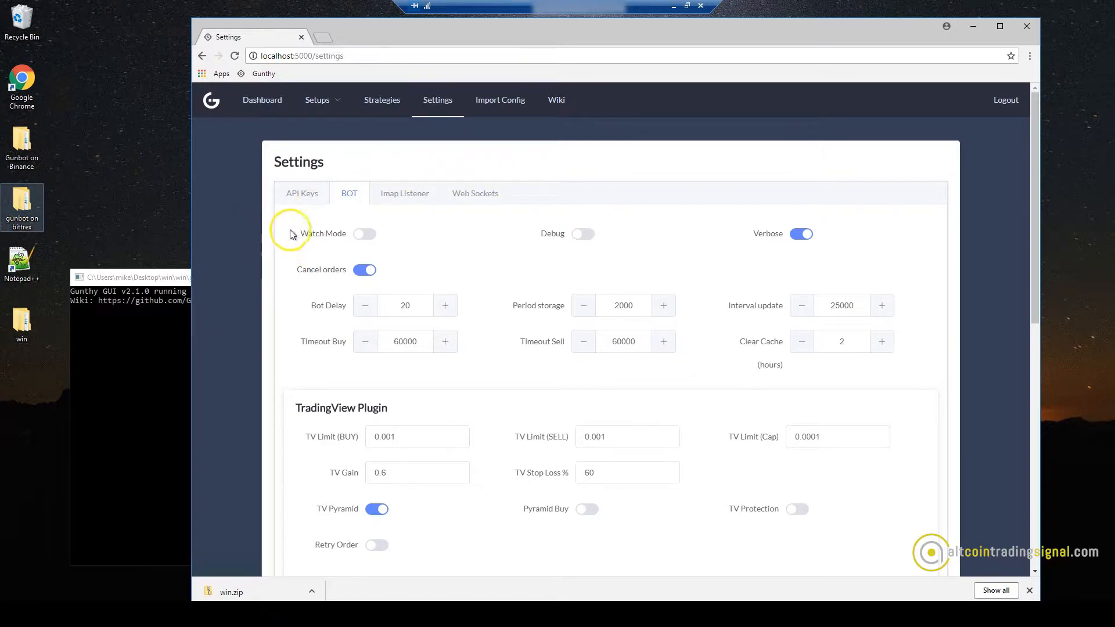
{"action": "left_click", "coordinate": [398, 254]}
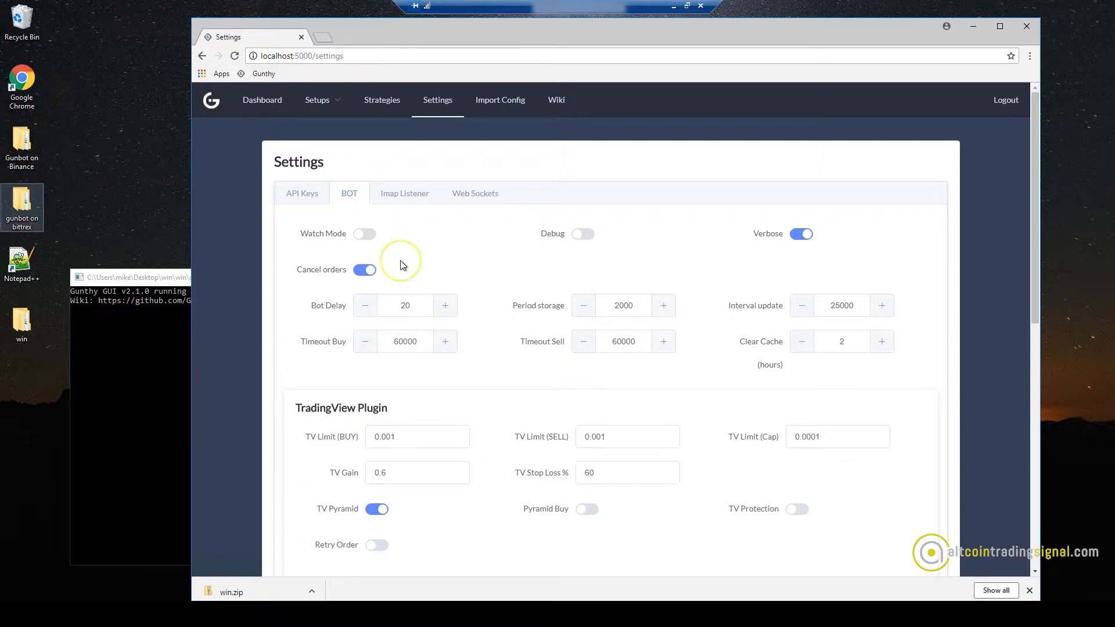
{"action": "scroll", "coordinate": [467, 358], "scroll_direction": "down", "scroll_amount": 3}
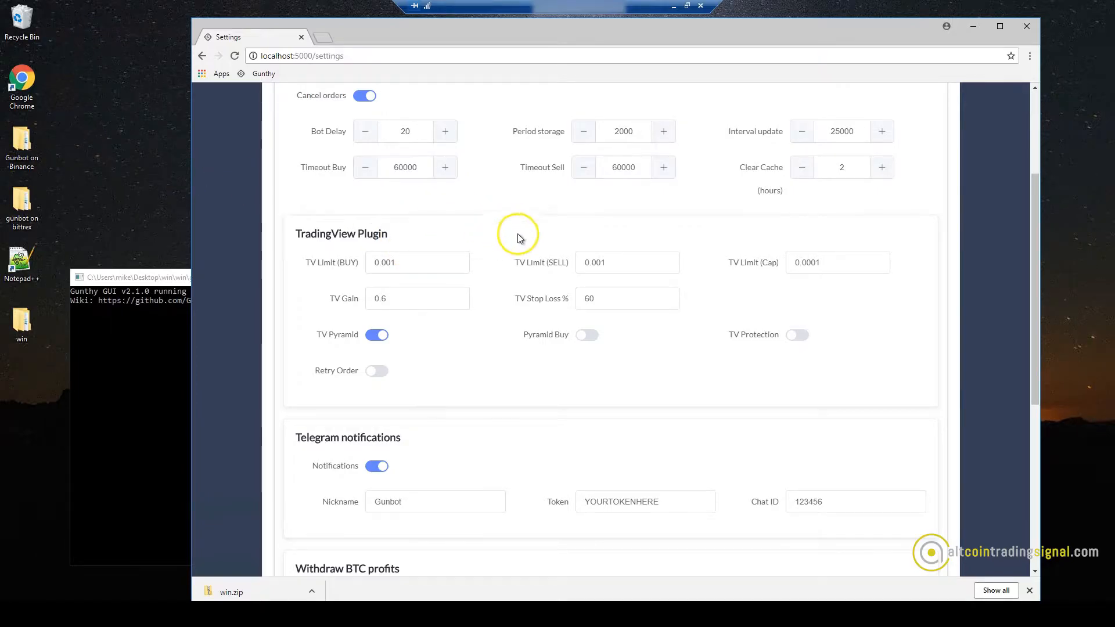
{"action": "scroll", "coordinate": [518, 238], "scroll_direction": "up", "scroll_amount": 3}
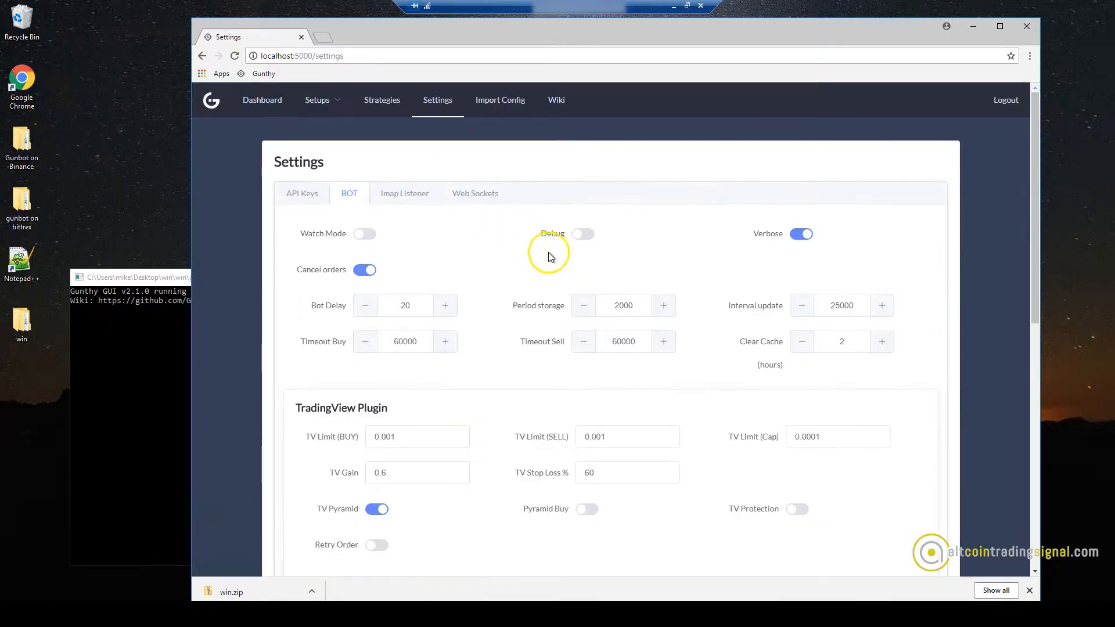
Open the Gunbot wiki and go to its TradingView add-on page.
{"action": "left_click", "coordinate": [557, 104]}
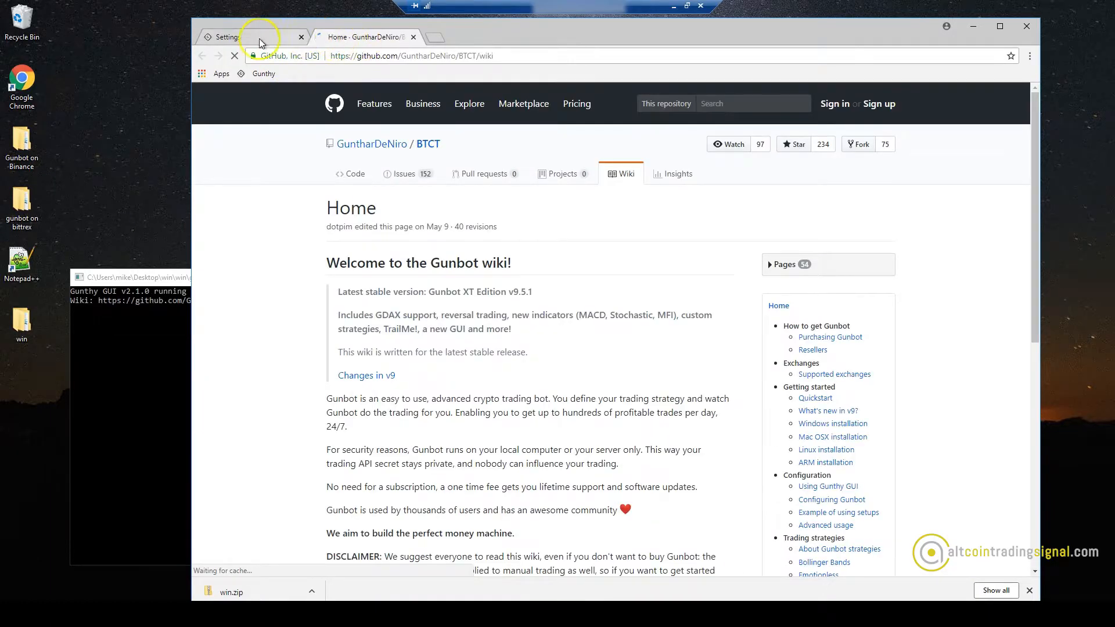
{"action": "scroll", "coordinate": [615, 330], "scroll_direction": "down", "scroll_amount": 1}
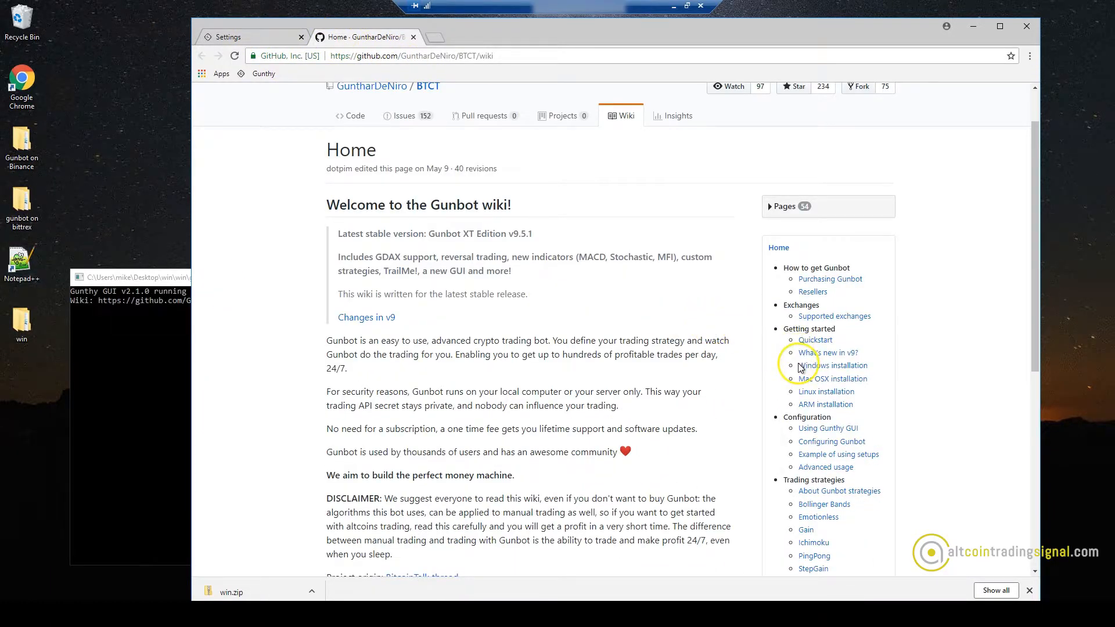
{"action": "scroll", "coordinate": [802, 369], "scroll_direction": "down", "scroll_amount": 2}
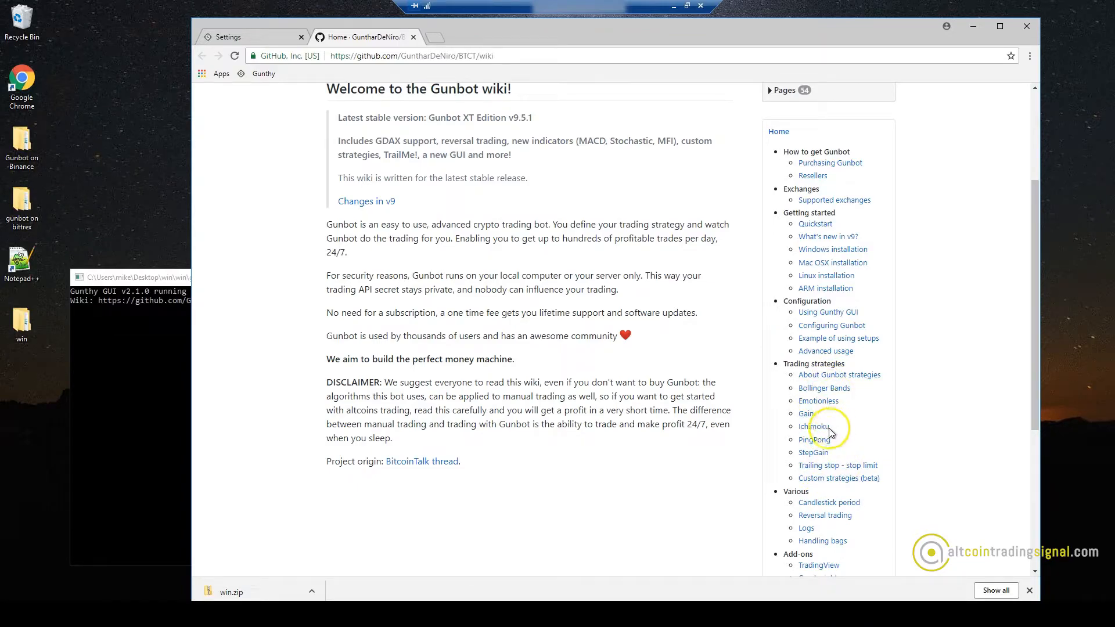
{"action": "scroll", "coordinate": [687, 414], "scroll_direction": "down", "scroll_amount": 1}
{"action": "scroll", "coordinate": [686, 414], "scroll_direction": "down", "scroll_amount": 1}
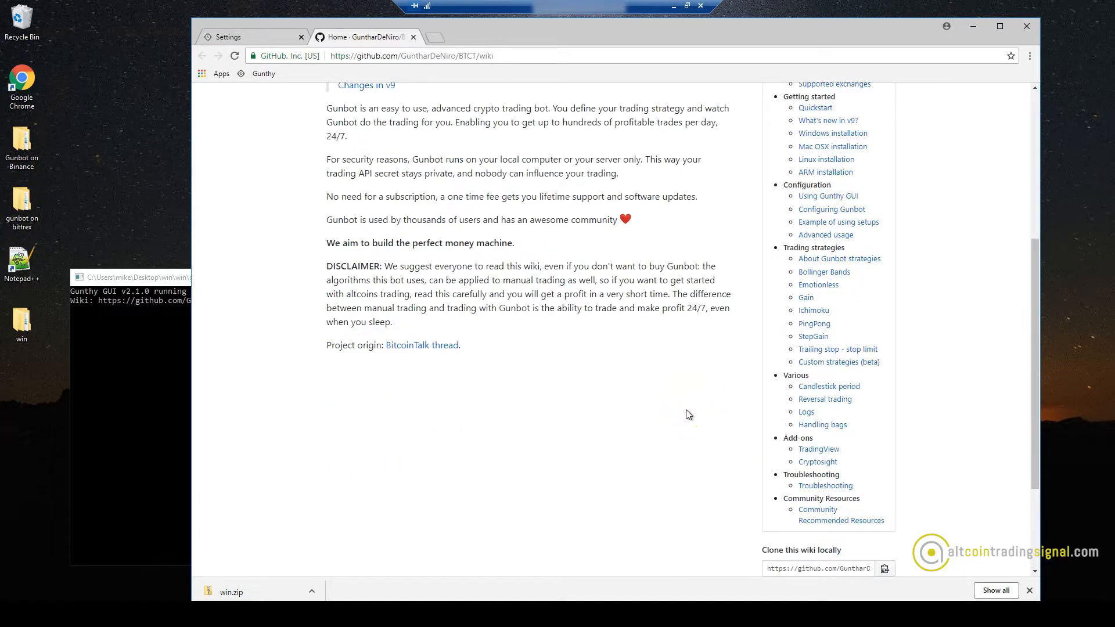
{"action": "left_click", "coordinate": [804, 450]}
Scroll to the TV_GAIN and TV_PYRAMID parameter table and pull the page into its own window.
{"action": "scroll", "coordinate": [557, 432], "scroll_direction": "down", "scroll_amount": 10}
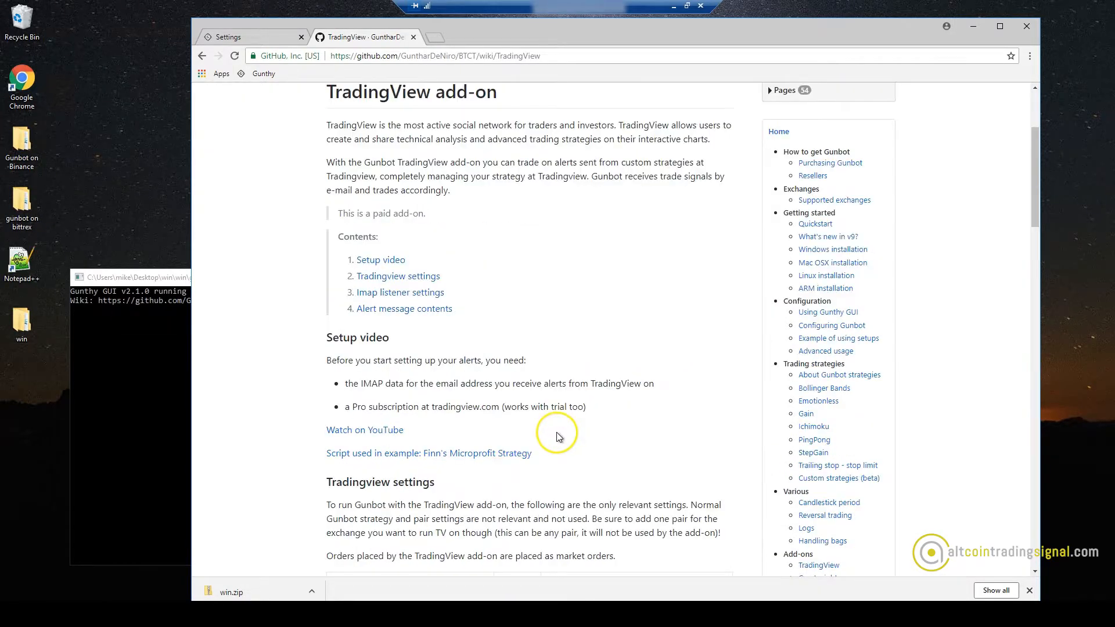
{"action": "scroll", "coordinate": [379, 418], "scroll_direction": "down", "scroll_amount": 2}
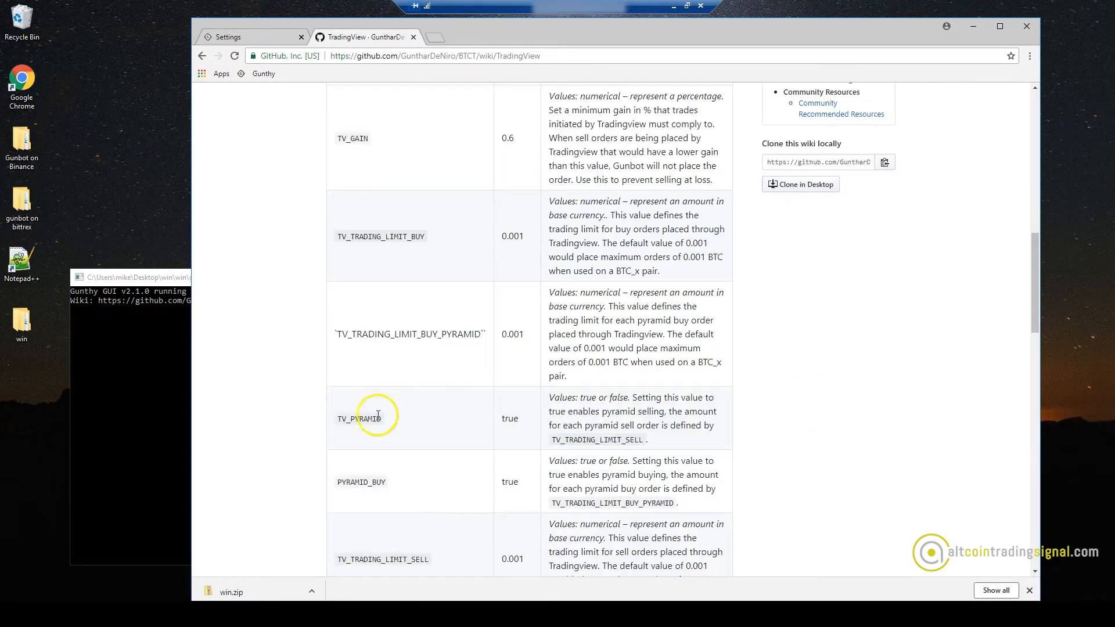
{"action": "left_click_drag", "start_coordinate": [642, 364], "coordinate": [556, 338]}
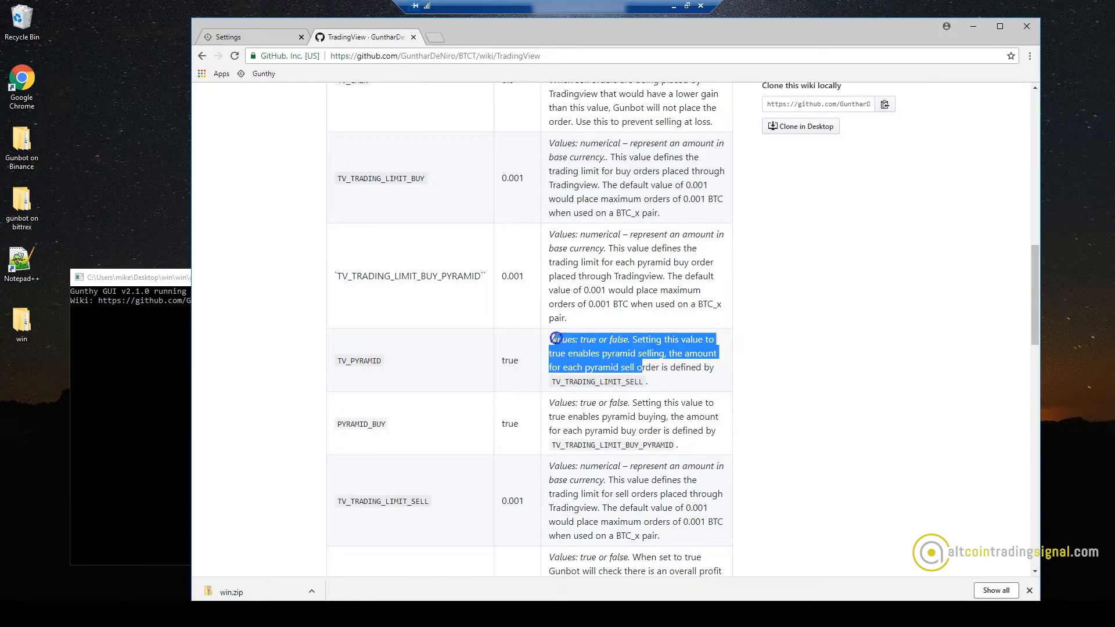
{"action": "left_click_drag", "start_coordinate": [381, 37], "coordinate": [630, 118]}
{"action": "left_click_drag", "start_coordinate": [569, 32], "coordinate": [2, 70]}
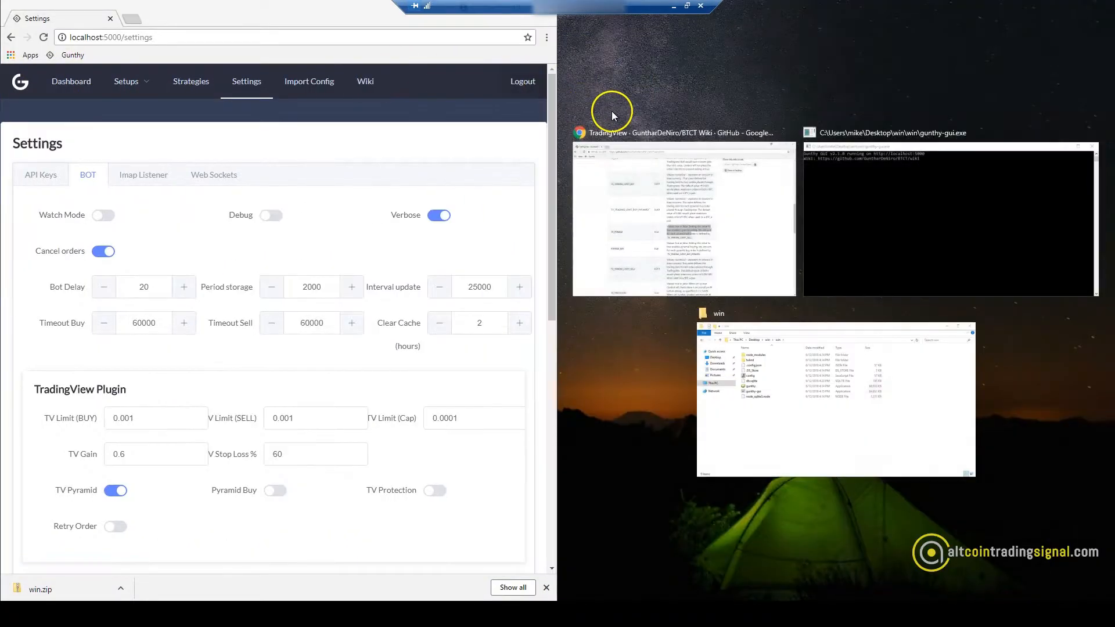
Snap the wiki to the right half and inspect the TV Limit (BUY) and TV Limit (SELL) values.
{"action": "left_click", "coordinate": [733, 228]}
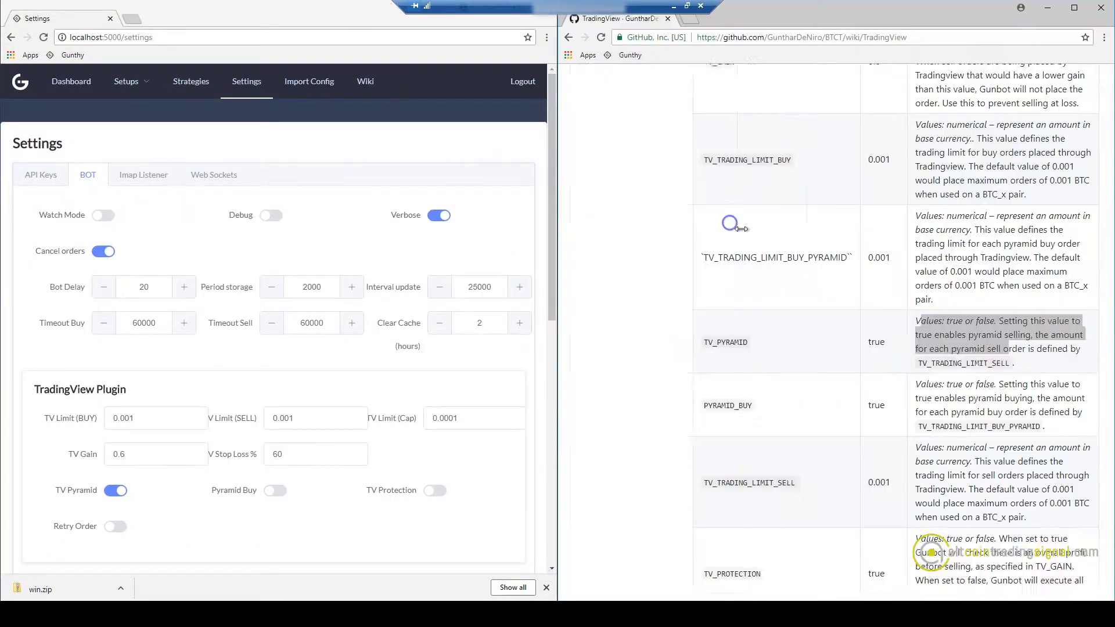
{"action": "left_click", "coordinate": [856, 398]}
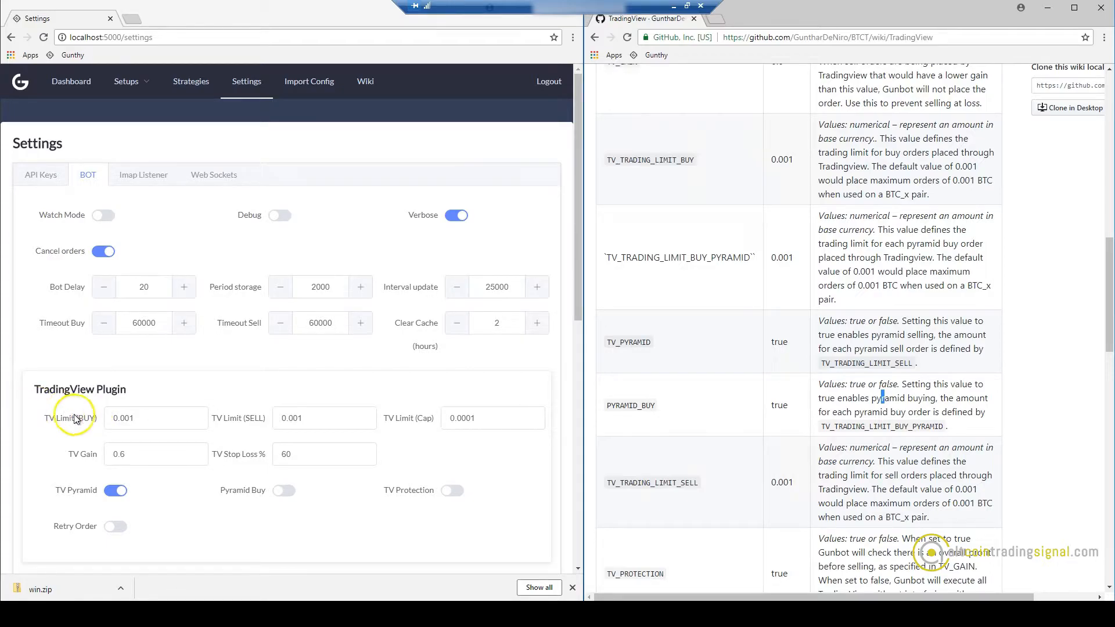
{"action": "double_click", "coordinate": [159, 413]}
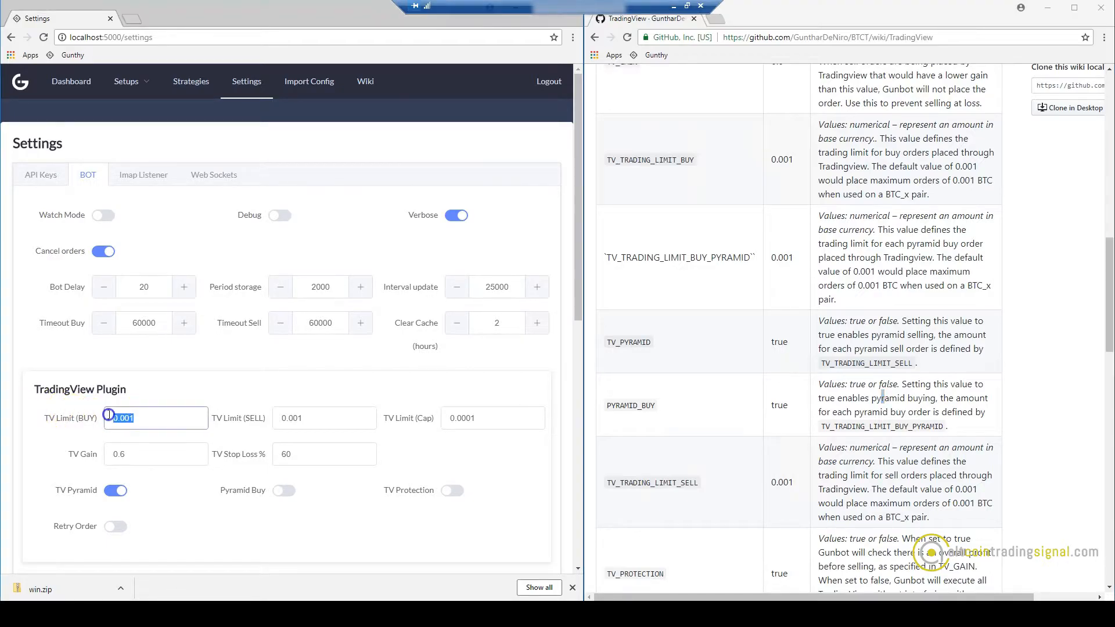
{"action": "double_click", "coordinate": [273, 417]}
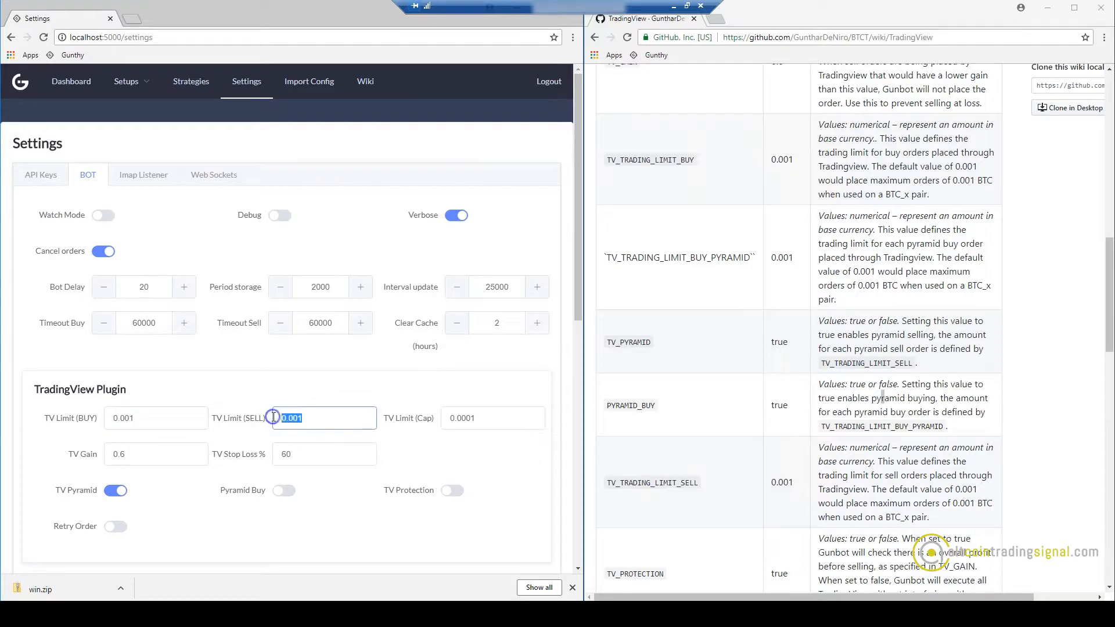
{"action": "left_click", "coordinate": [217, 389]}
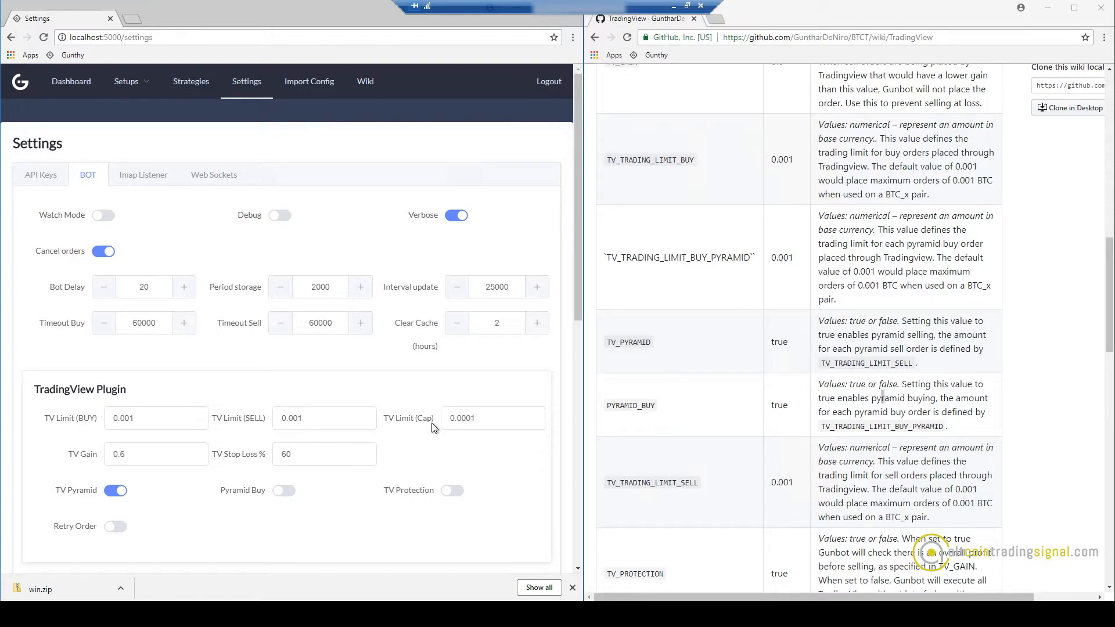
Set TV Limit (BUY) to 0.5 and TV Limit (Cap) to 1.
{"action": "double_click", "coordinate": [121, 426]}
{"action": "type", "text": "5"}
{"action": "left_click", "coordinate": [491, 415]}
{"action": "left_click_drag", "start_coordinate": [491, 415], "coordinate": [402, 408]}
{"action": "type", "text": "1"}
{"action": "left_click", "coordinate": [476, 399]}
{"action": "left_click", "coordinate": [473, 413]}
{"action": "type", "text": "1"}
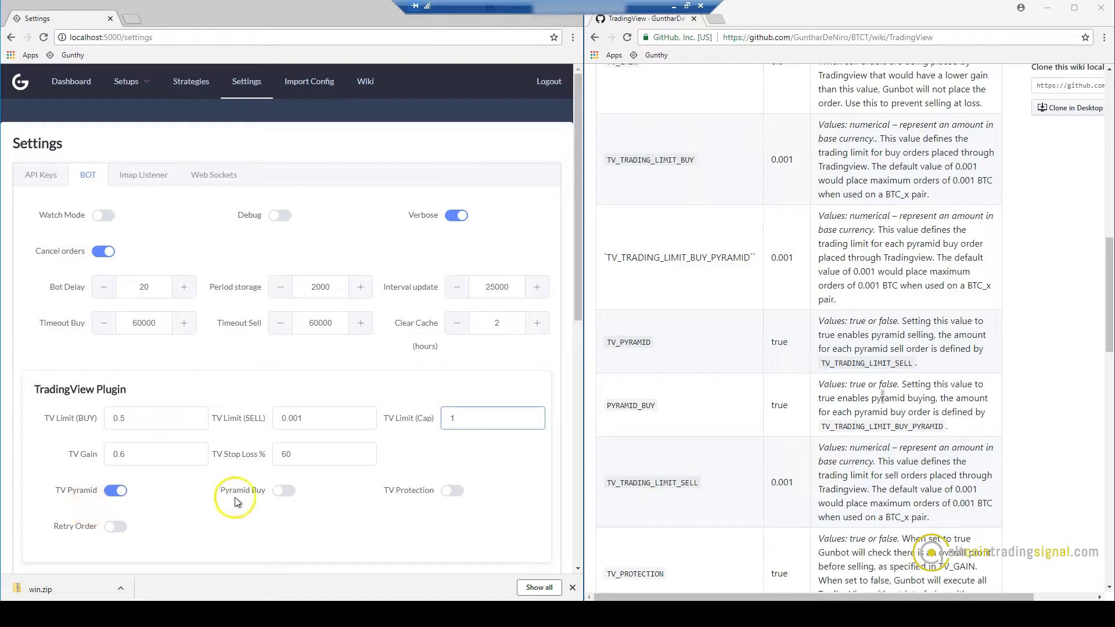
Turn off TV Pyramid, keep TV Gain at 0.6, and change TV Stop Loss % from 60 to 100.
{"action": "left_click", "coordinate": [92, 495]}
{"action": "left_click", "coordinate": [92, 494]}
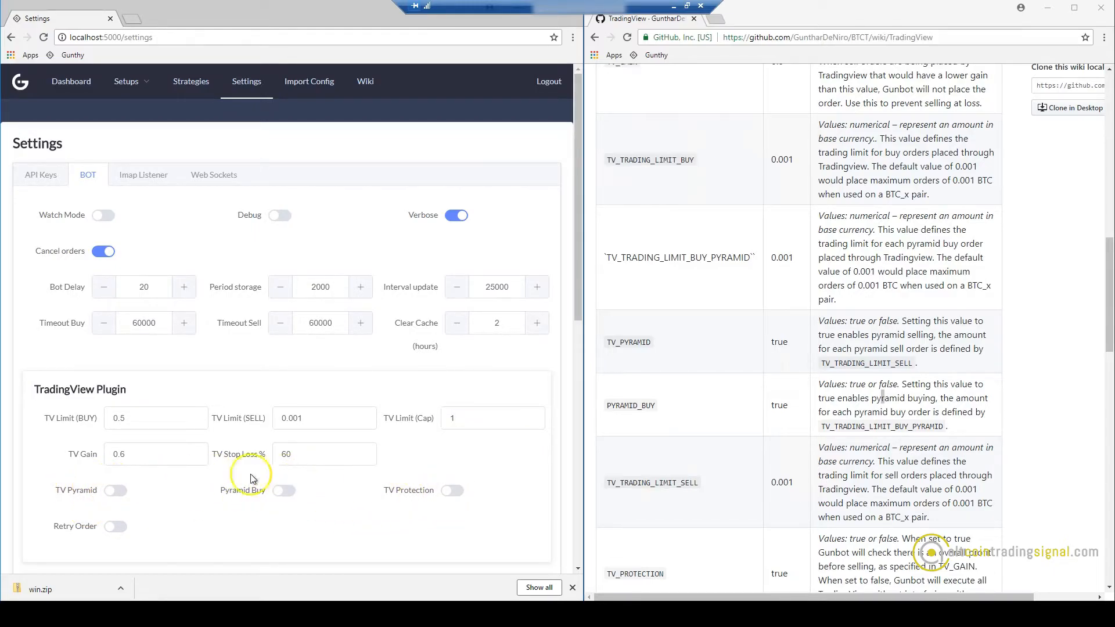
{"action": "left_click_drag", "start_coordinate": [137, 452], "coordinate": [106, 458]}
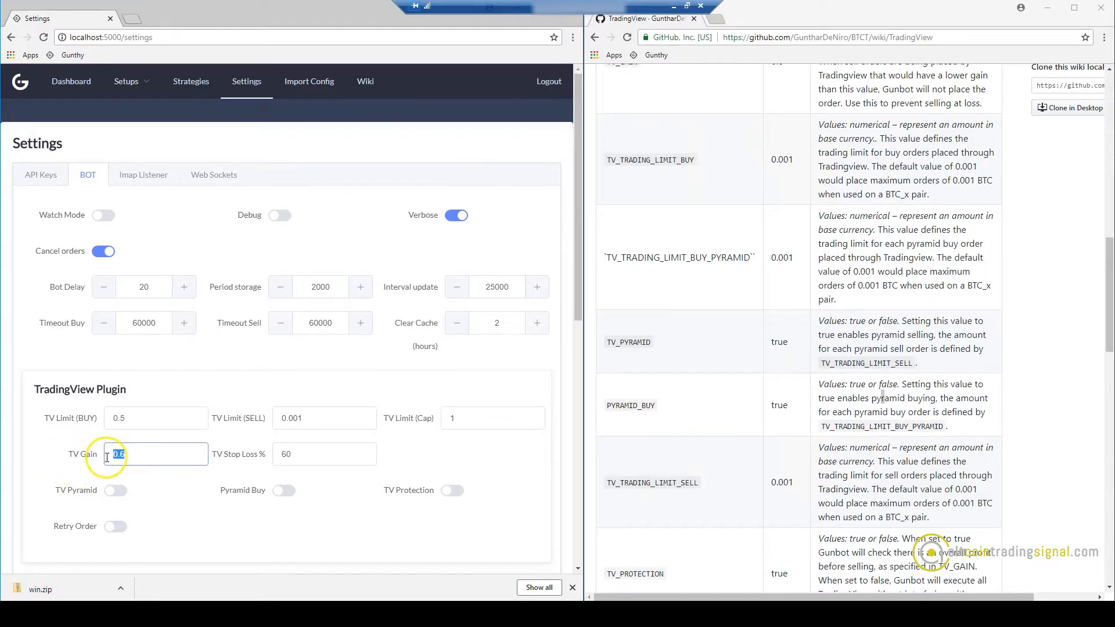
{"action": "left_click", "coordinate": [229, 471]}
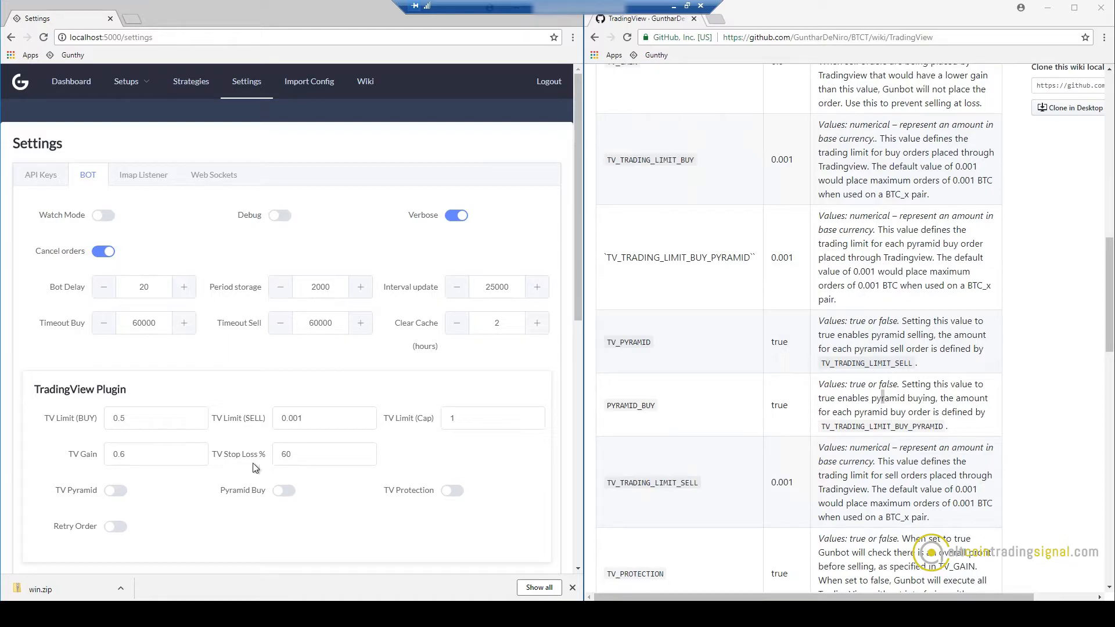
{"action": "left_click_drag", "start_coordinate": [314, 453], "coordinate": [272, 453]}
{"action": "left_click", "coordinate": [305, 456]}
{"action": "left_click_drag", "start_coordinate": [320, 451], "coordinate": [262, 455]}
{"action": "type", "text": "100"}
{"action": "left_click", "coordinate": [450, 469]}
Scroll through the bot settings and confirm TV Limit (BUY) reads 0.5.
{"action": "scroll", "coordinate": [449, 473], "scroll_direction": "down", "scroll_amount": 4}
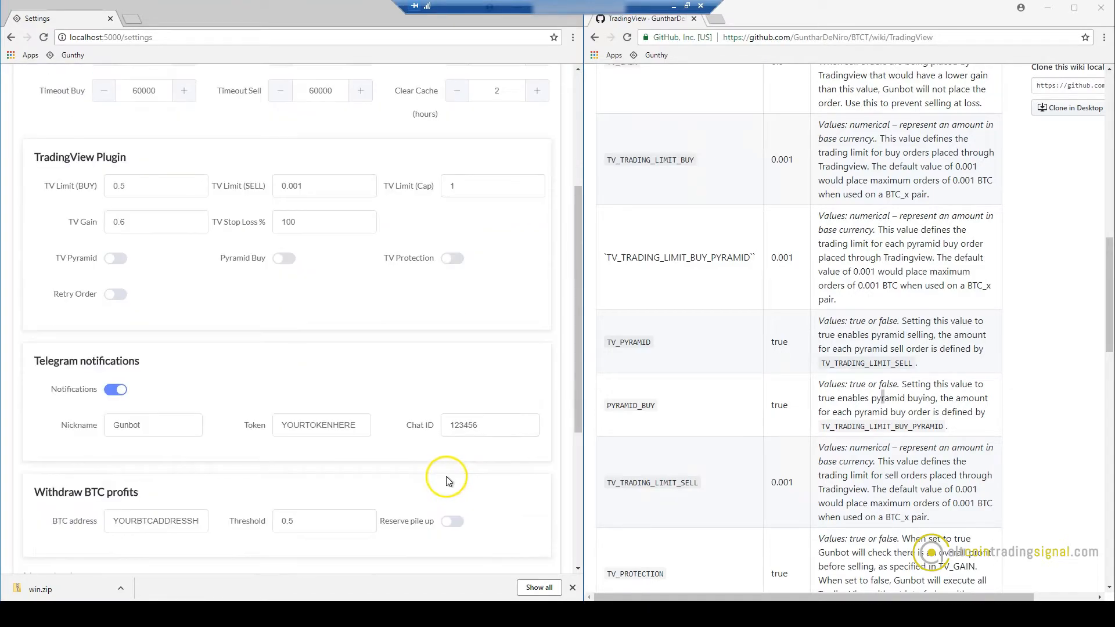
{"action": "scroll", "coordinate": [446, 476], "scroll_direction": "down", "scroll_amount": 1}
{"action": "left_click_drag", "start_coordinate": [69, 304], "coordinate": [156, 312]}
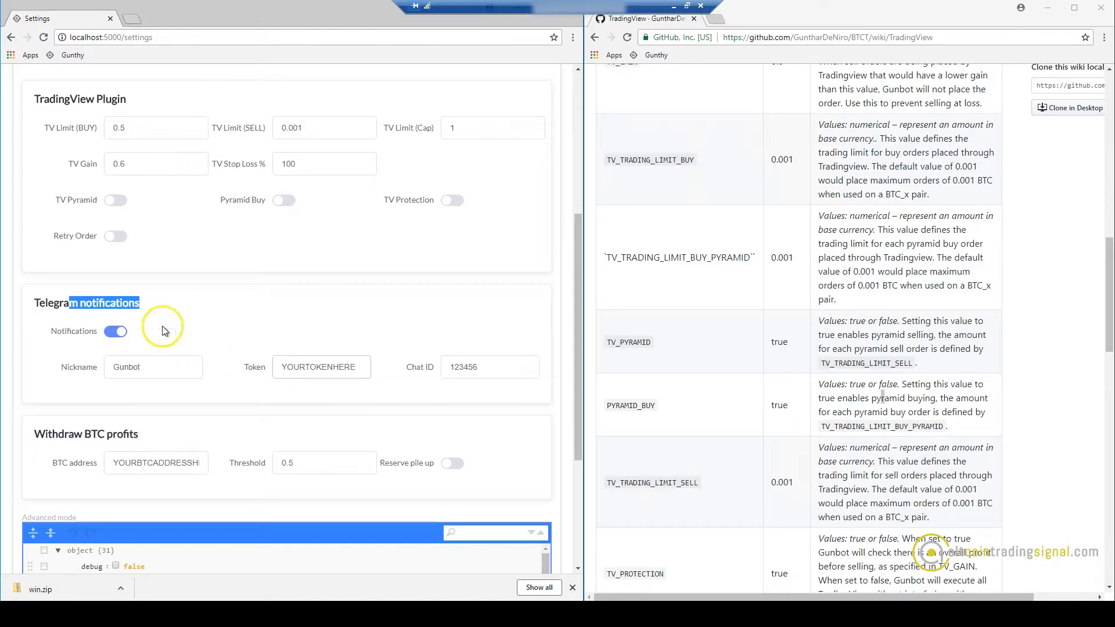
{"action": "left_click", "coordinate": [51, 302]}
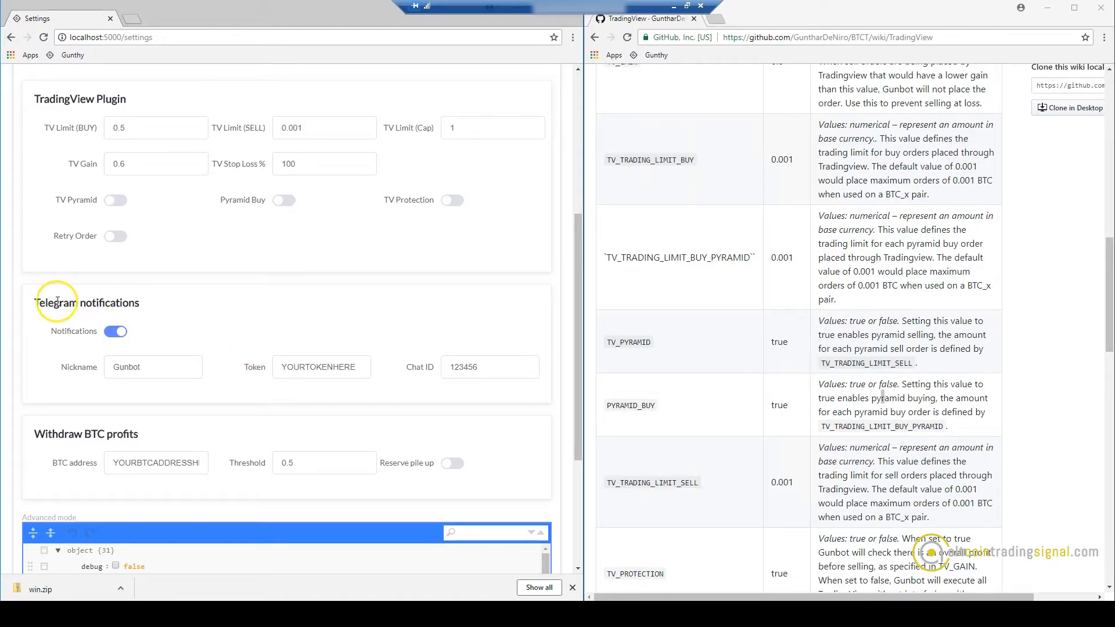
{"action": "scroll", "coordinate": [237, 319], "scroll_direction": "down", "scroll_amount": 5}
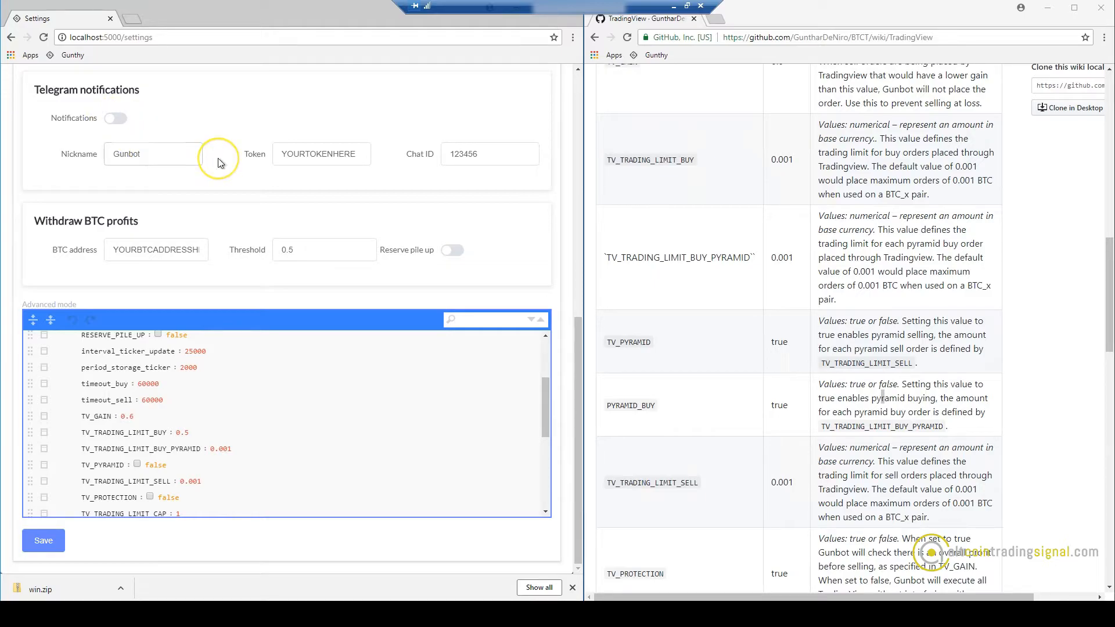
{"action": "left_click_drag", "start_coordinate": [548, 399], "coordinate": [545, 505]}
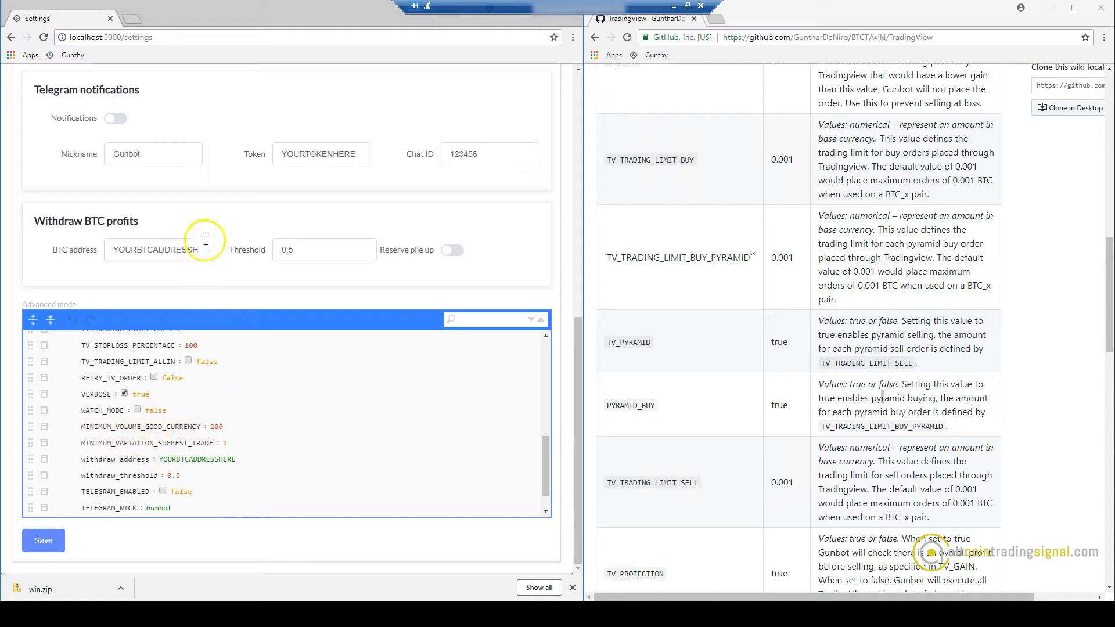
{"action": "scroll", "coordinate": [205, 241], "scroll_direction": "up", "scroll_amount": 6}
{"action": "scroll", "coordinate": [180, 285], "scroll_direction": "up", "scroll_amount": 3}
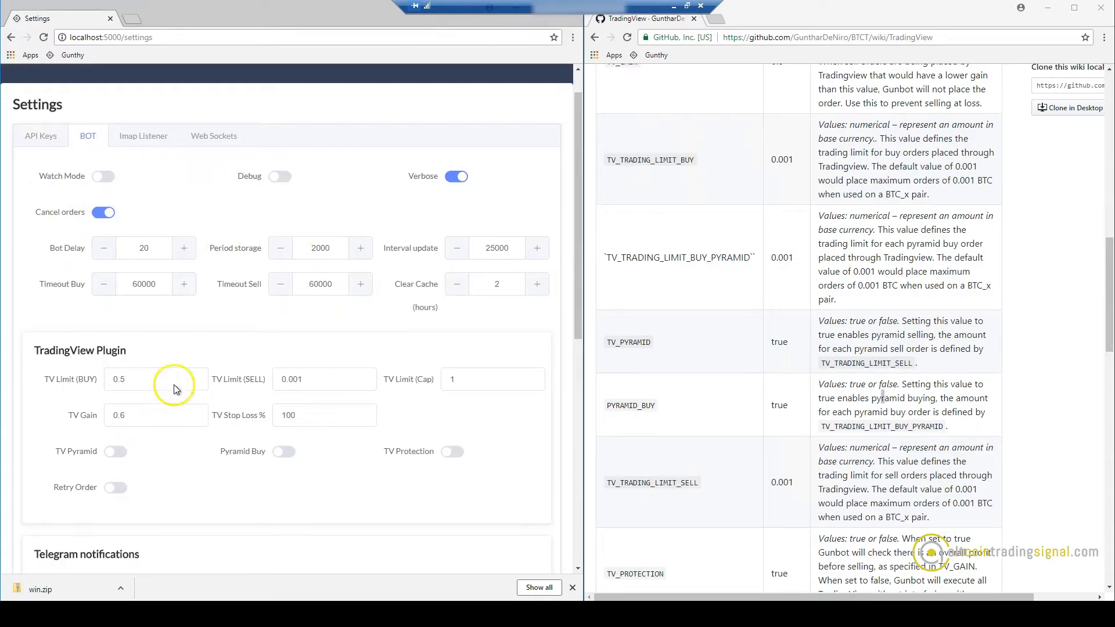
{"action": "scroll", "coordinate": [224, 411], "scroll_direction": "down", "scroll_amount": 3}
{"action": "scroll", "coordinate": [314, 419], "scroll_direction": "down", "scroll_amount": 5}
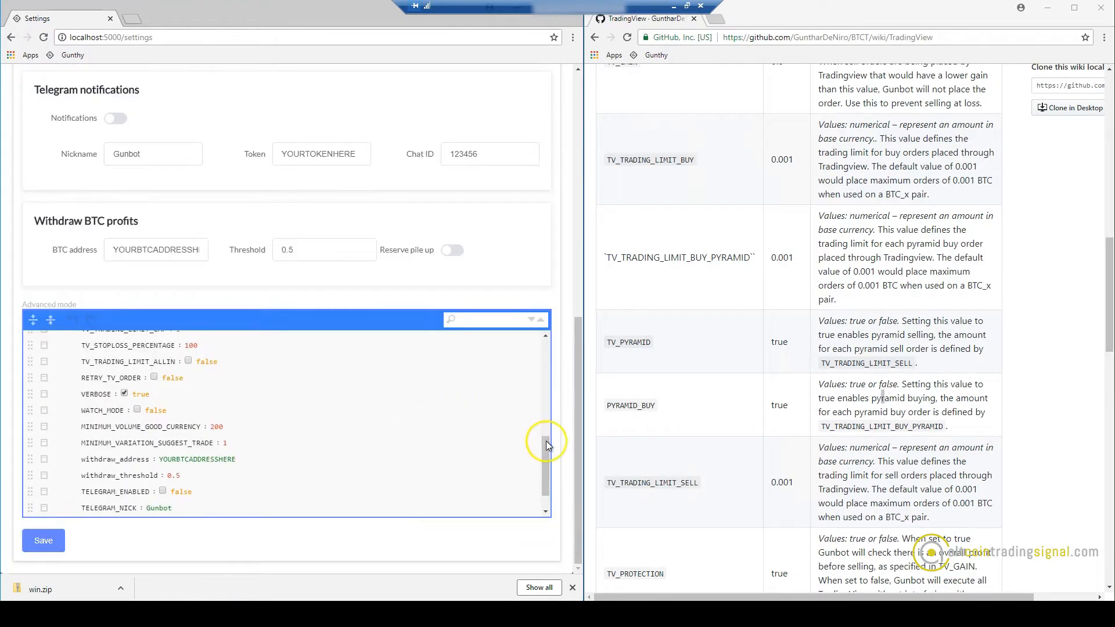
{"action": "left_click_drag", "start_coordinate": [542, 461], "coordinate": [539, 477]}
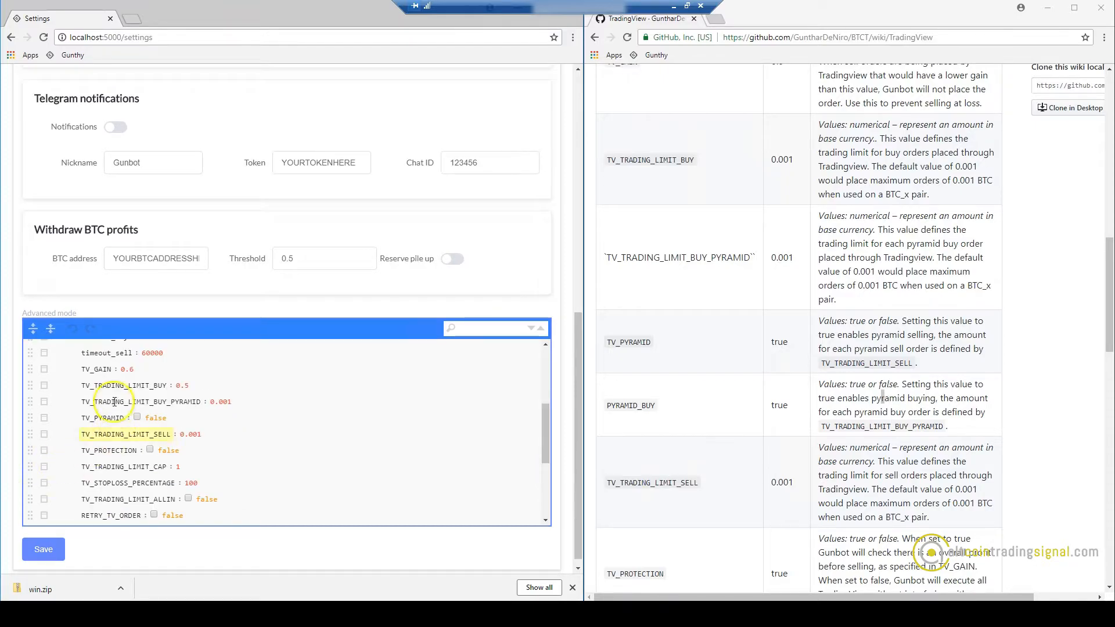
{"action": "left_click", "coordinate": [184, 385]}
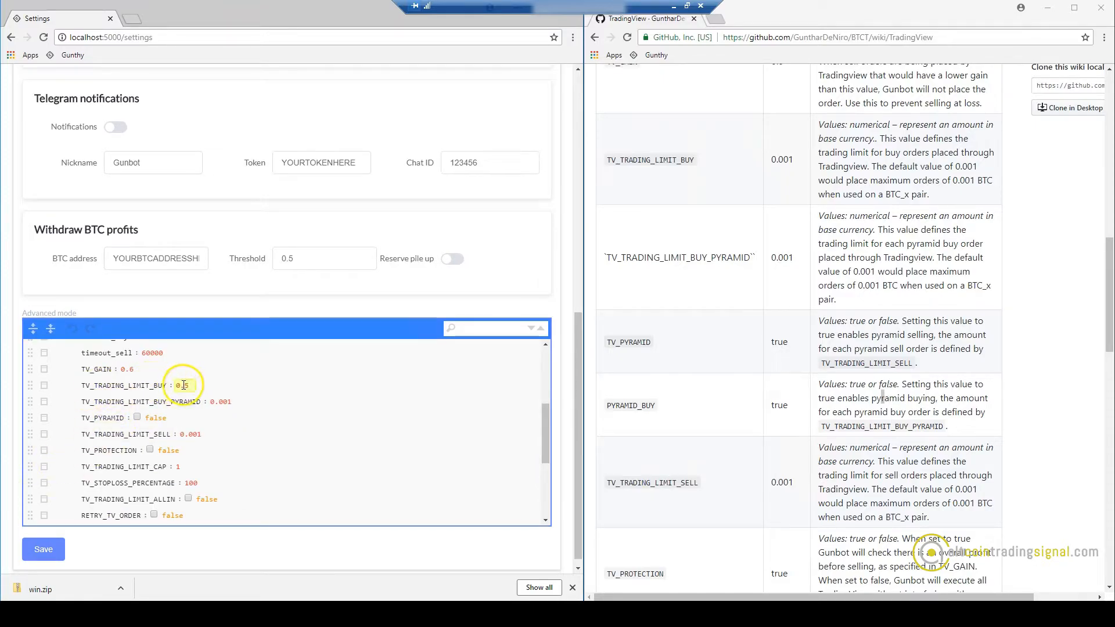
{"action": "scroll", "coordinate": [187, 382], "scroll_direction": "up", "scroll_amount": 3}
{"action": "scroll", "coordinate": [264, 284], "scroll_direction": "up", "scroll_amount": 6}
{"action": "left_click", "coordinate": [64, 272]}
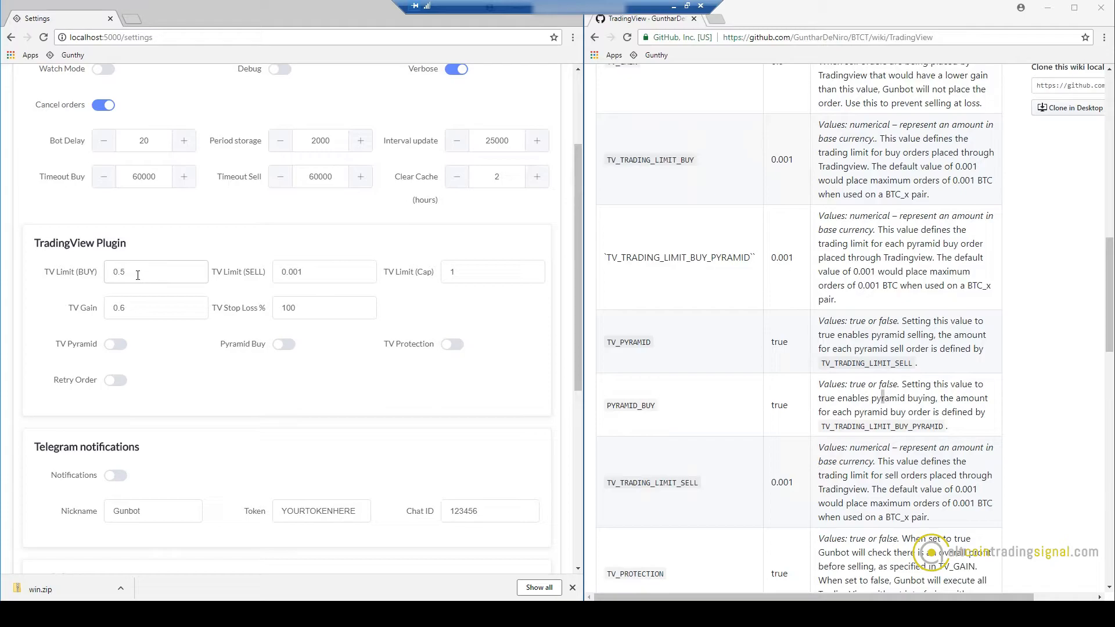
Check TV Limit (Cap) is 1 and save the bot settings.
{"action": "left_click_drag", "start_coordinate": [394, 272], "coordinate": [428, 273]}
{"action": "scroll", "coordinate": [431, 315], "scroll_direction": "down", "scroll_amount": 6}
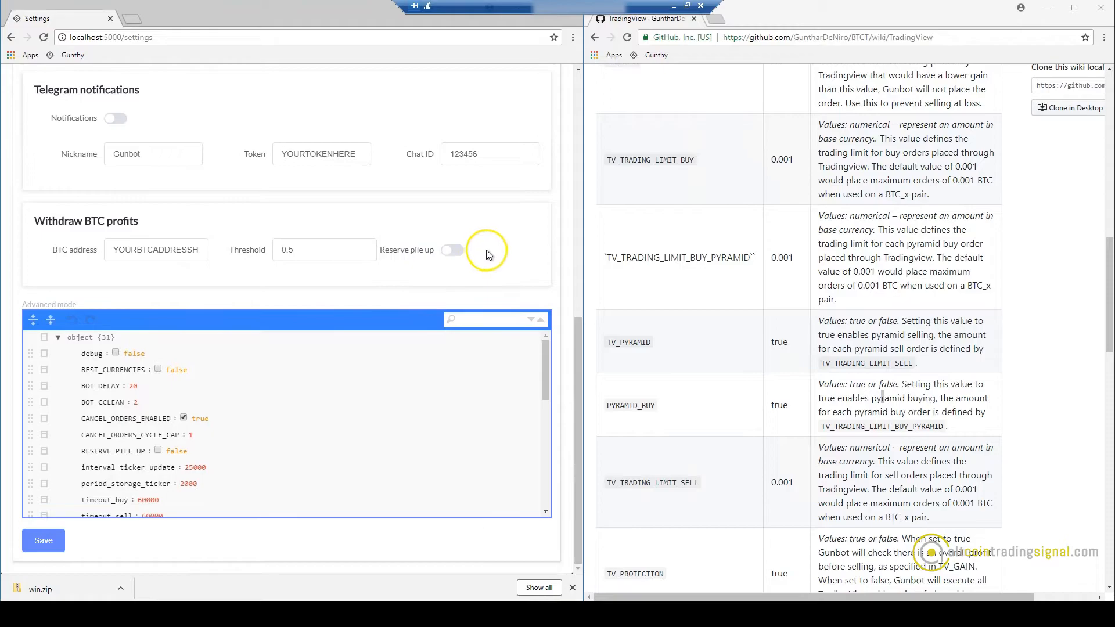
{"action": "left_click", "coordinate": [46, 541]}
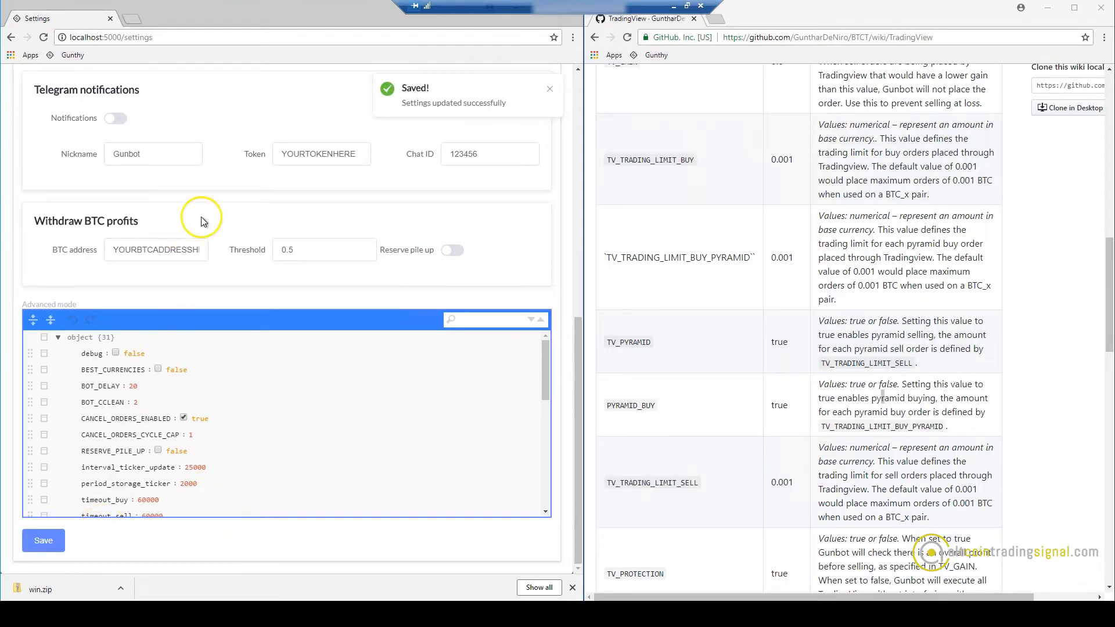
{"action": "scroll", "coordinate": [219, 249], "scroll_direction": "up", "scroll_amount": 5}
{"action": "scroll", "coordinate": [279, 333], "scroll_direction": "down", "scroll_amount": 5}
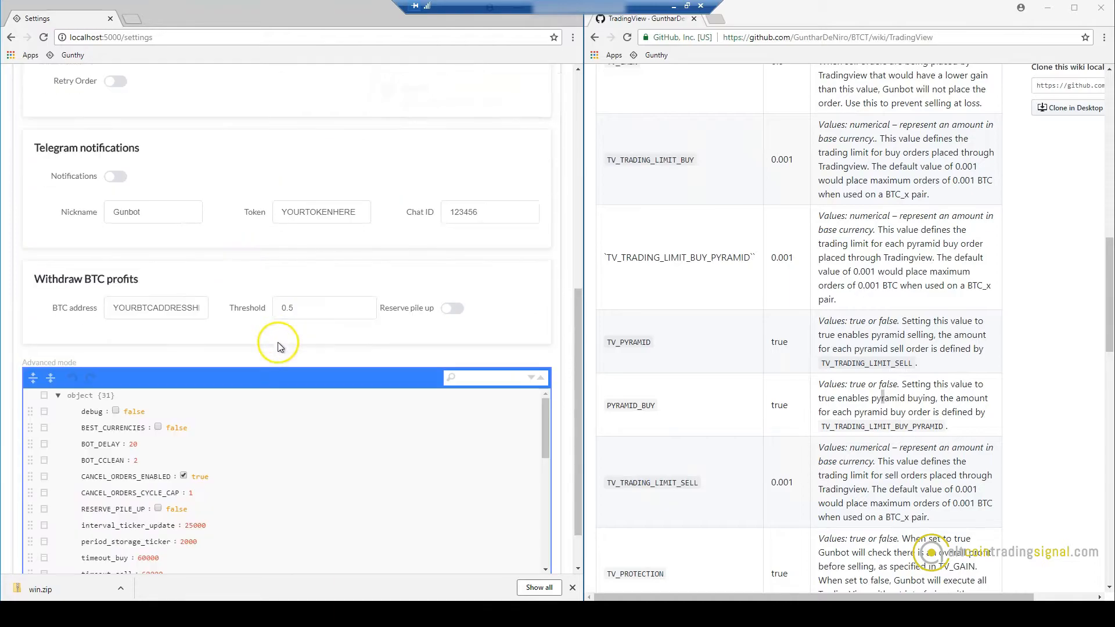
{"action": "scroll", "coordinate": [194, 537], "scroll_direction": "up", "scroll_amount": 9}
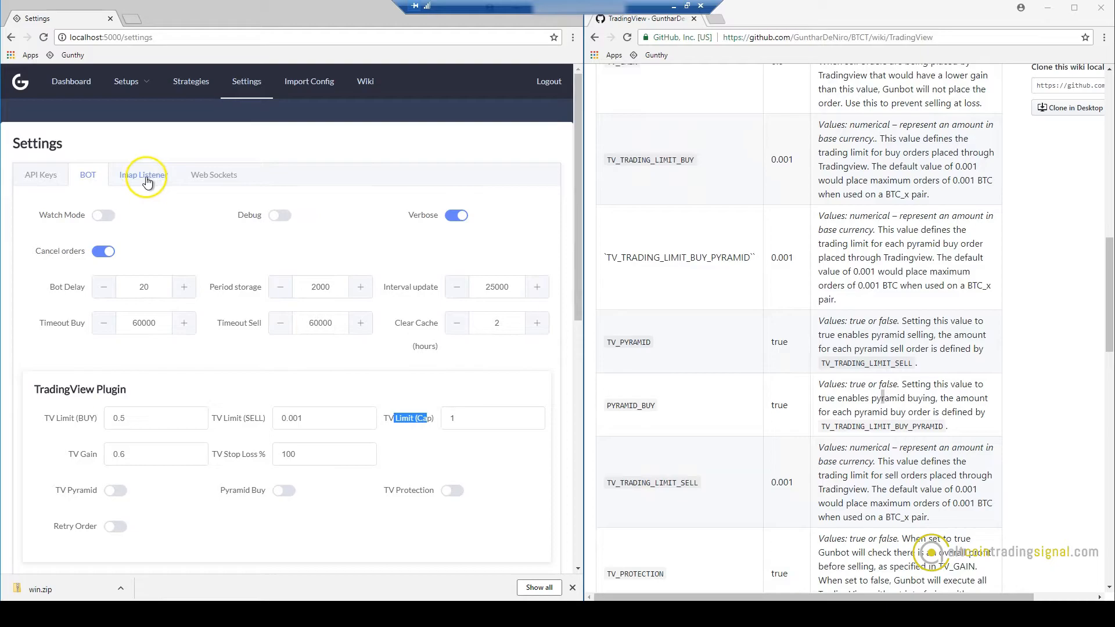
Enable the IMAP listener and enter the mailbox account's e-mail address as User.
{"action": "left_click", "coordinate": [146, 180]}
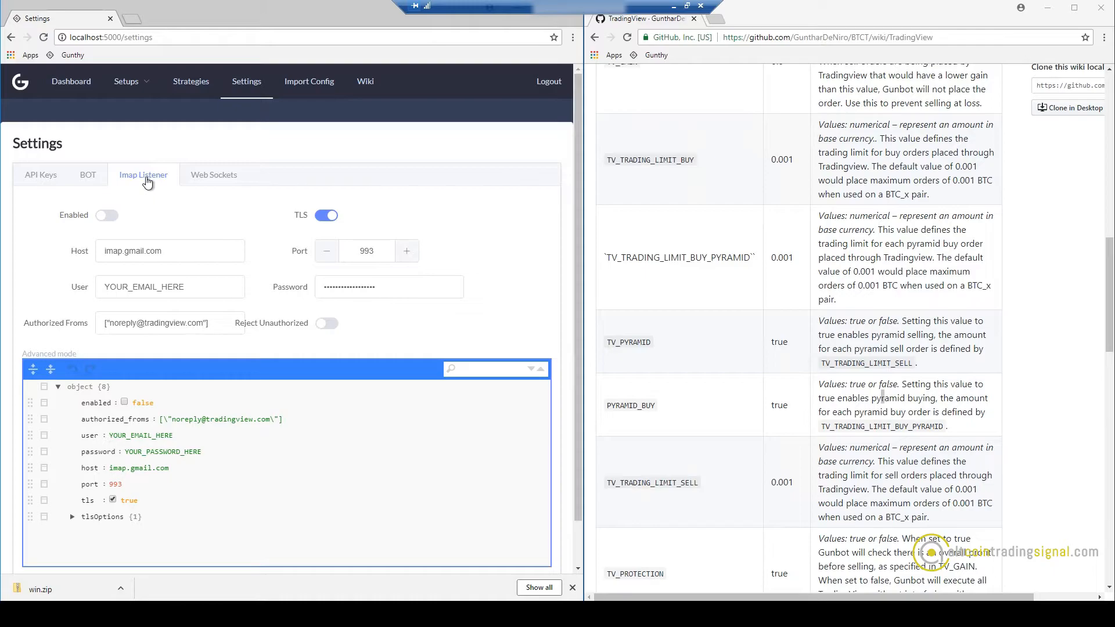
{"action": "left_click", "coordinate": [108, 217]}
{"action": "left_click", "coordinate": [148, 284]}
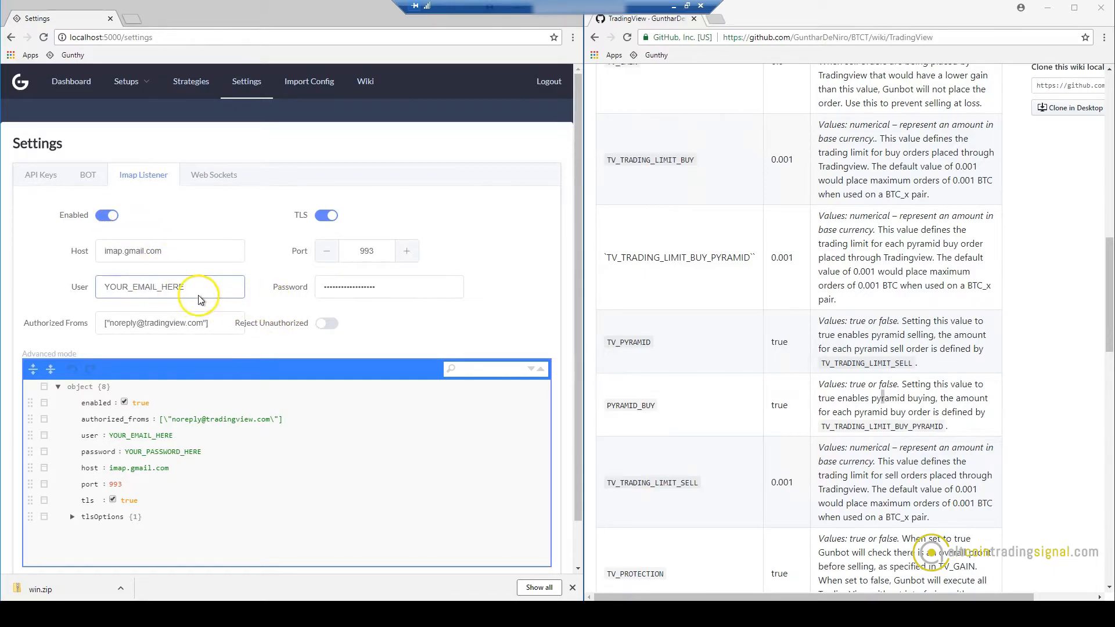
{"action": "key", "text": "ctrl+a"}
{"action": "type", "text": "test@gmail.com"}
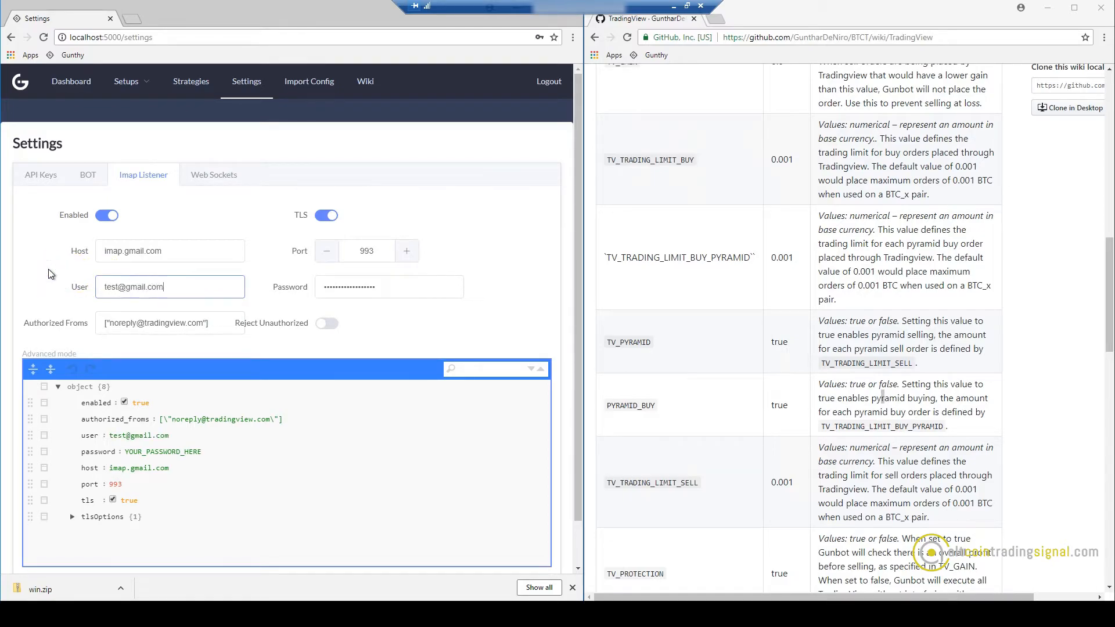
{"action": "left_click", "coordinate": [120, 435]}
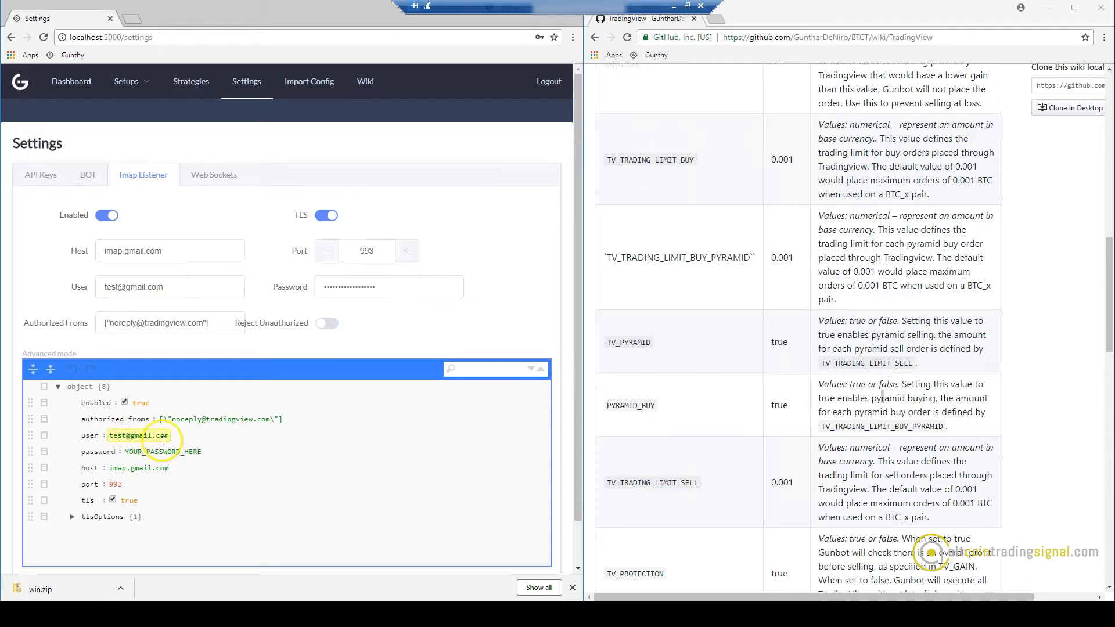
Enter the mailbox password, turn on Reject Unauthorized, and save the listener settings.
{"action": "left_click_drag", "start_coordinate": [386, 290], "coordinate": [250, 281]}
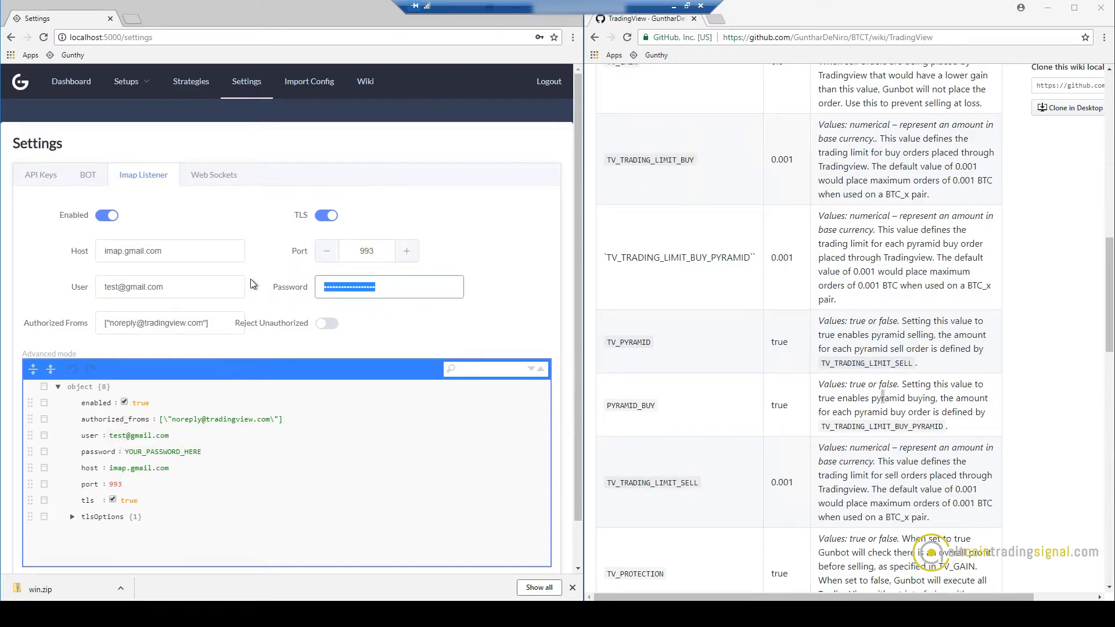
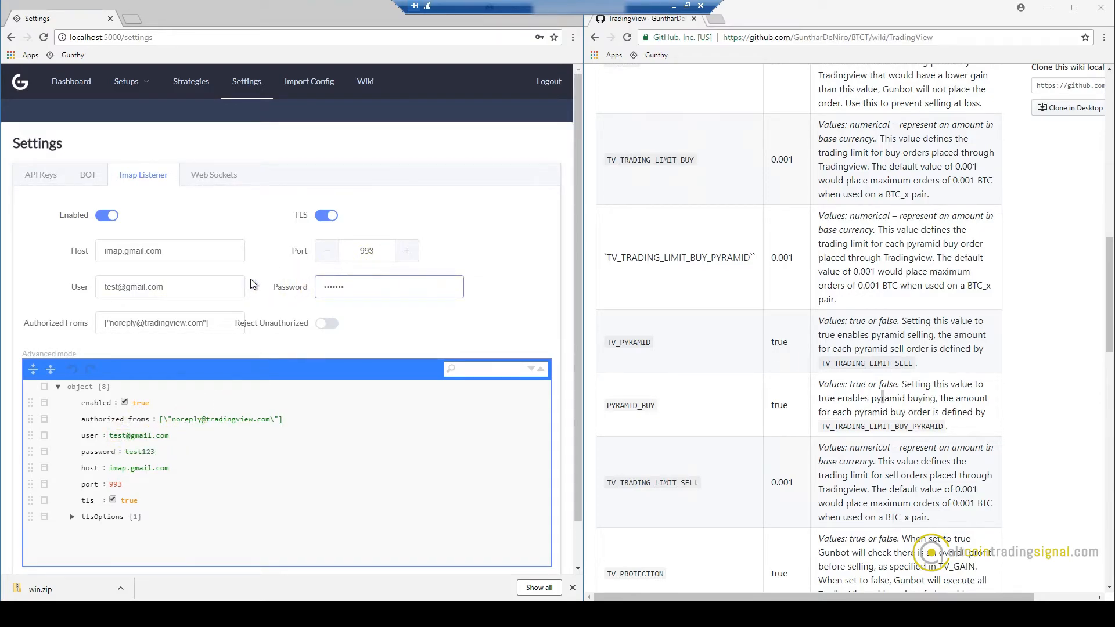
{"action": "left_click", "coordinate": [324, 323]}
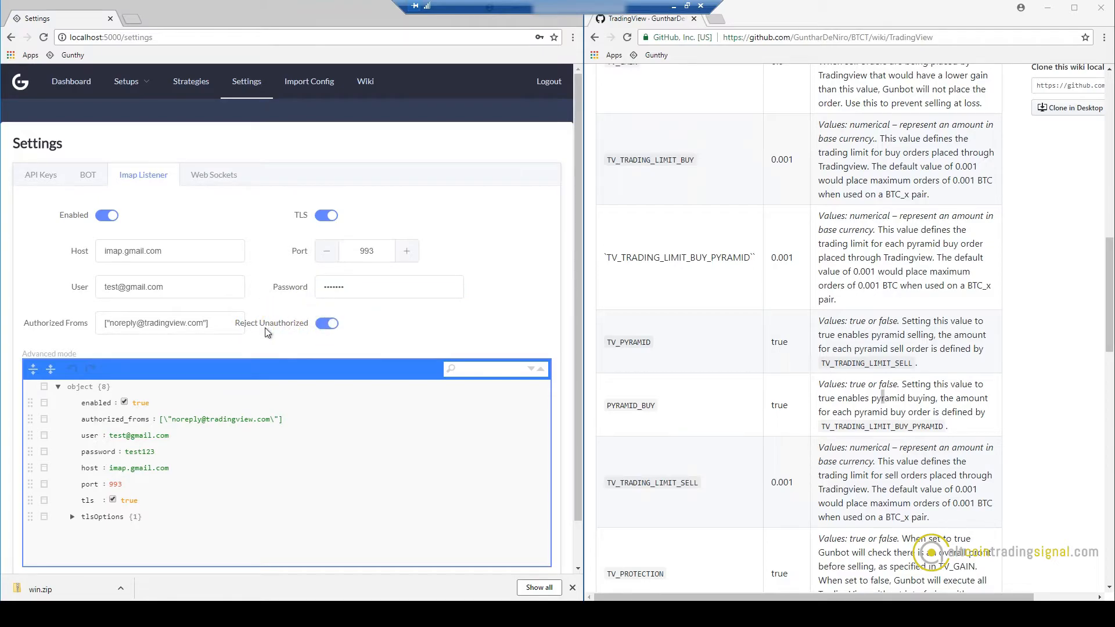
{"action": "scroll", "coordinate": [378, 332], "scroll_direction": "down", "scroll_amount": 1}
{"action": "left_click", "coordinate": [35, 539]}
{"action": "scroll", "coordinate": [290, 459], "scroll_direction": "up", "scroll_amount": 1}
{"action": "left_click", "coordinate": [216, 175]}
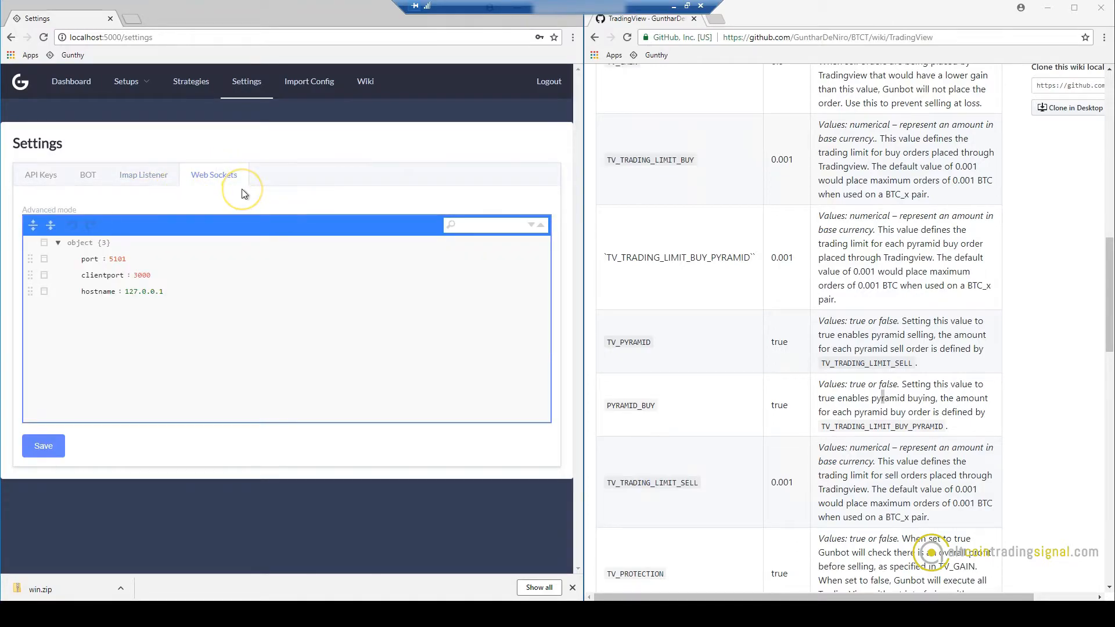
Open the Strategies page and scroll through the strategy cards.
{"action": "left_click", "coordinate": [194, 85]}
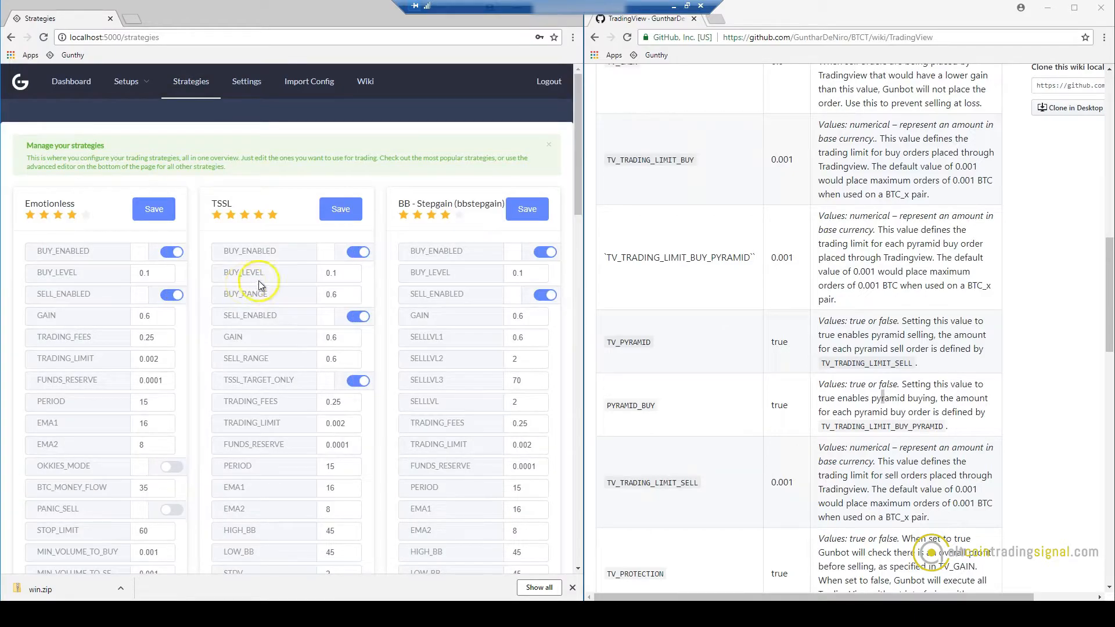
{"action": "scroll", "coordinate": [307, 331], "scroll_direction": "down", "scroll_amount": 3}
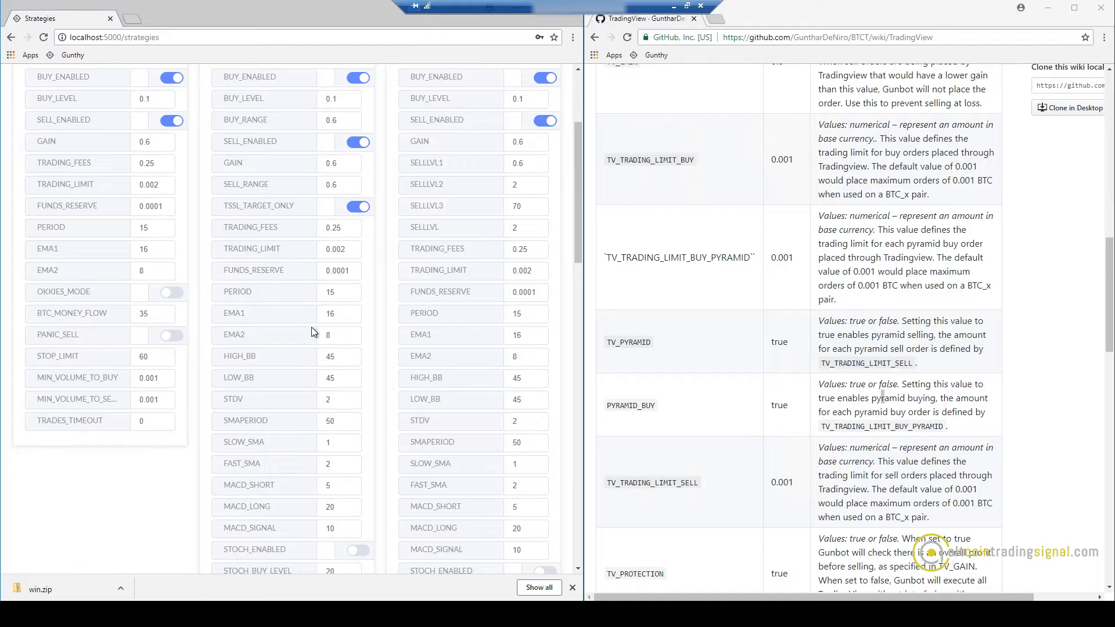
{"action": "scroll", "coordinate": [336, 348], "scroll_direction": "down", "scroll_amount": 3}
{"action": "scroll", "coordinate": [342, 406], "scroll_direction": "down", "scroll_amount": 1}
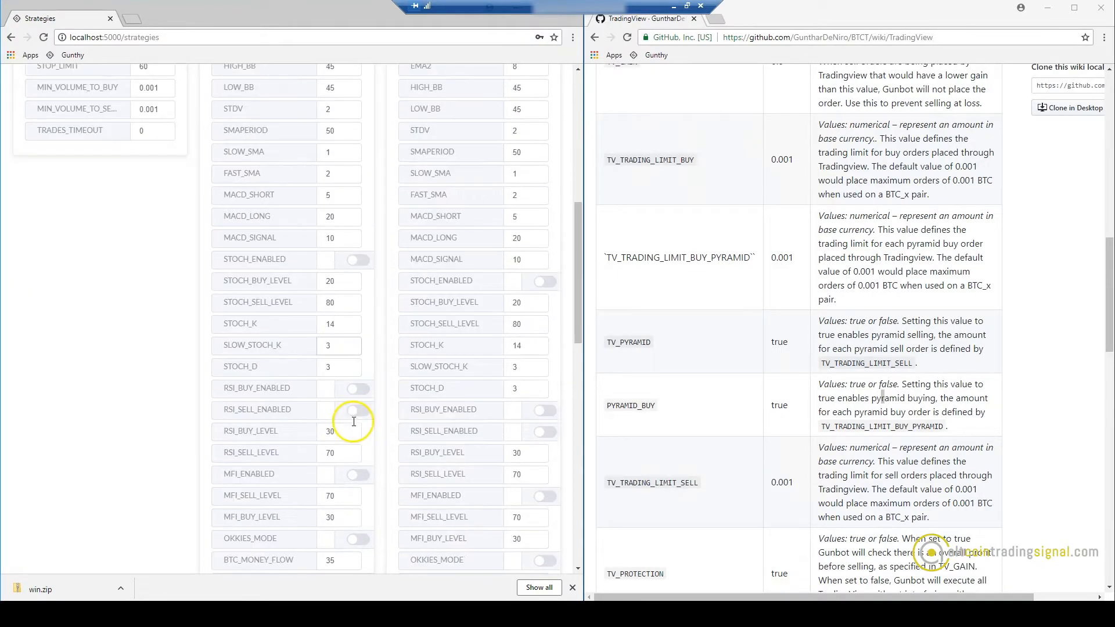
{"action": "scroll", "coordinate": [345, 424], "scroll_direction": "down", "scroll_amount": 7}
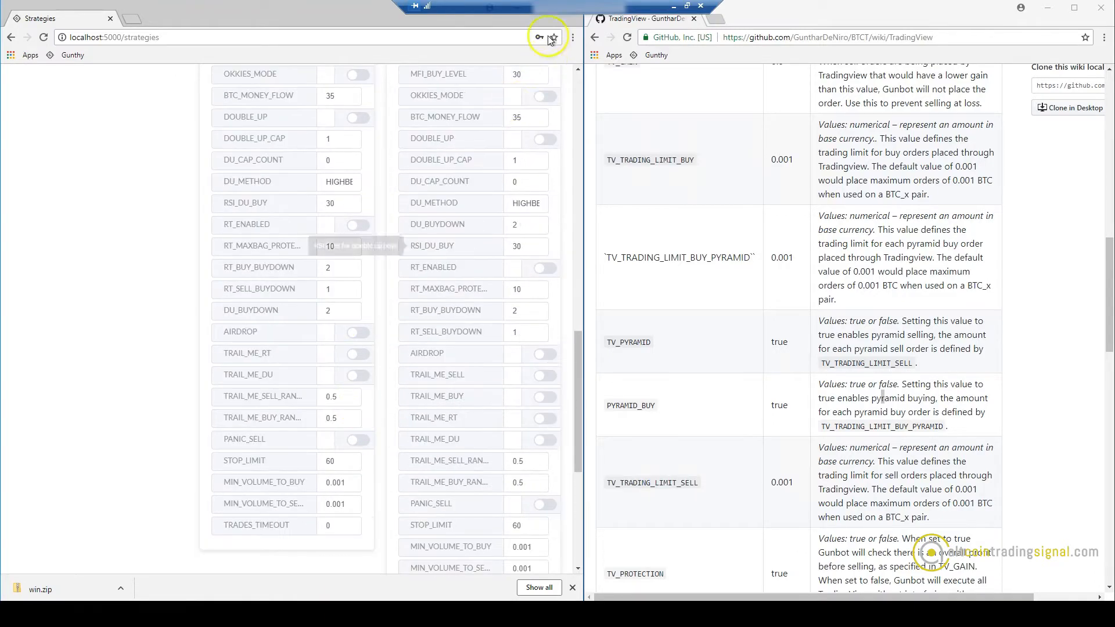
Maximize the browser and browse the Emotionless, TSSL and BB - Stepgain parameters.
{"action": "left_click_drag", "start_coordinate": [357, 20], "coordinate": [493, 67]}
{"action": "left_click", "coordinate": [595, 59]}
{"action": "scroll", "coordinate": [604, 296], "scroll_direction": "up", "scroll_amount": 15}
{"action": "scroll", "coordinate": [603, 298], "scroll_direction": "up", "scroll_amount": 2}
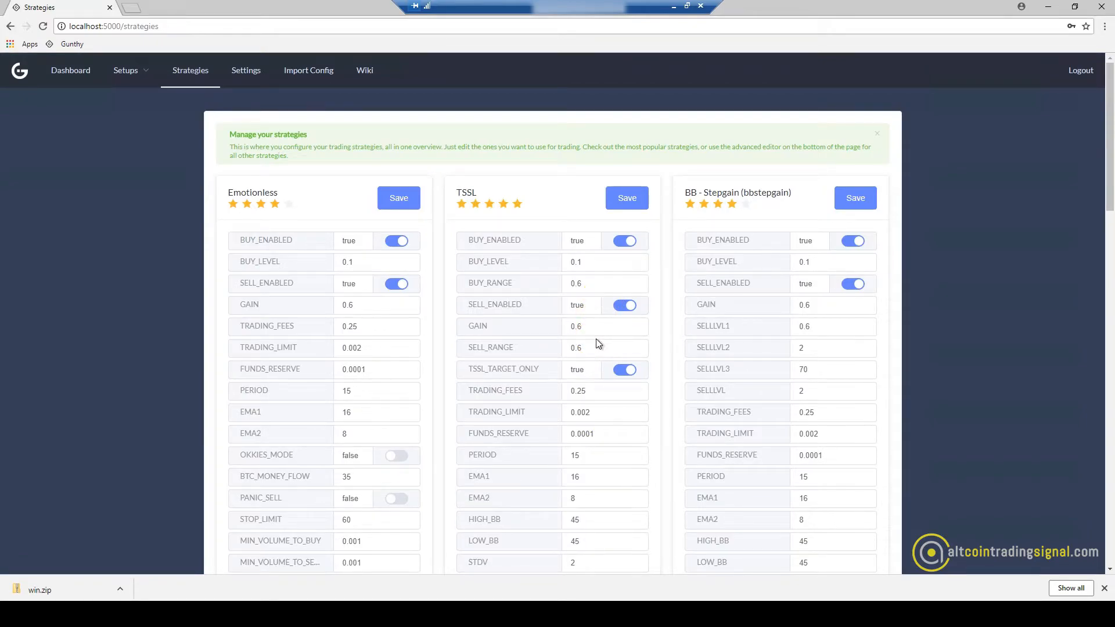
{"action": "scroll", "coordinate": [587, 407], "scroll_direction": "down", "scroll_amount": 5}
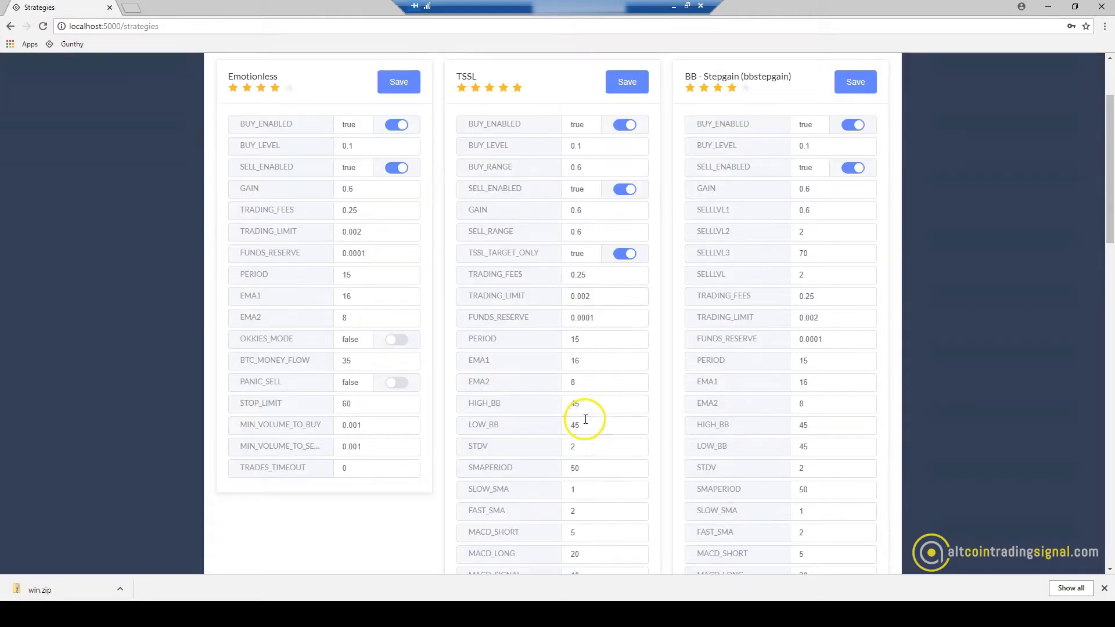
{"action": "scroll", "coordinate": [749, 419], "scroll_direction": "up", "scroll_amount": 5}
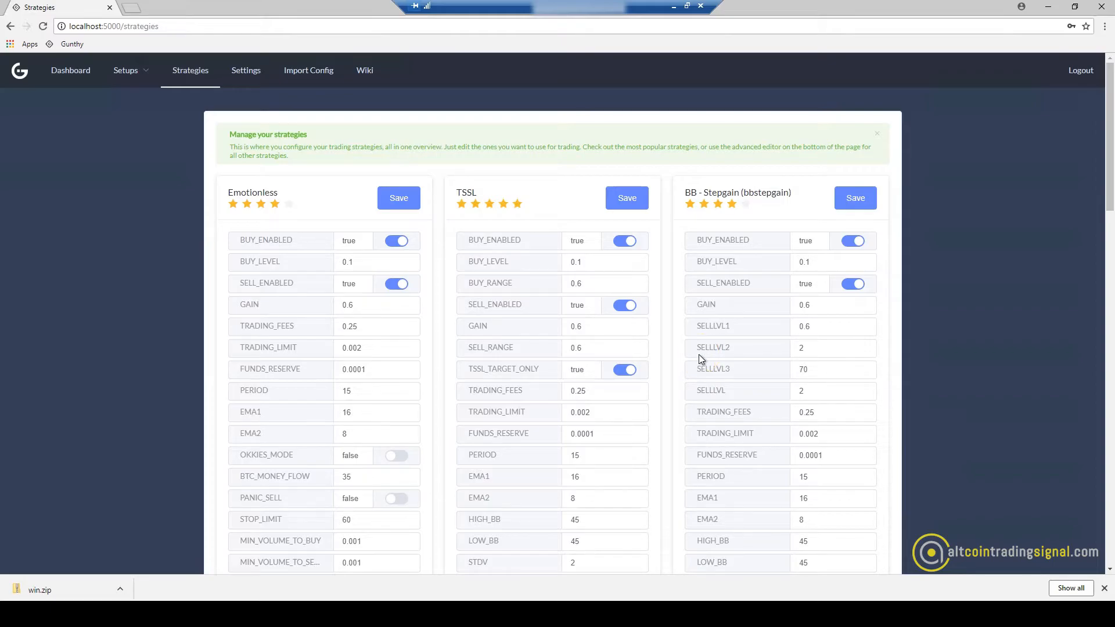
{"action": "scroll", "coordinate": [552, 409], "scroll_direction": "down", "scroll_amount": 1}
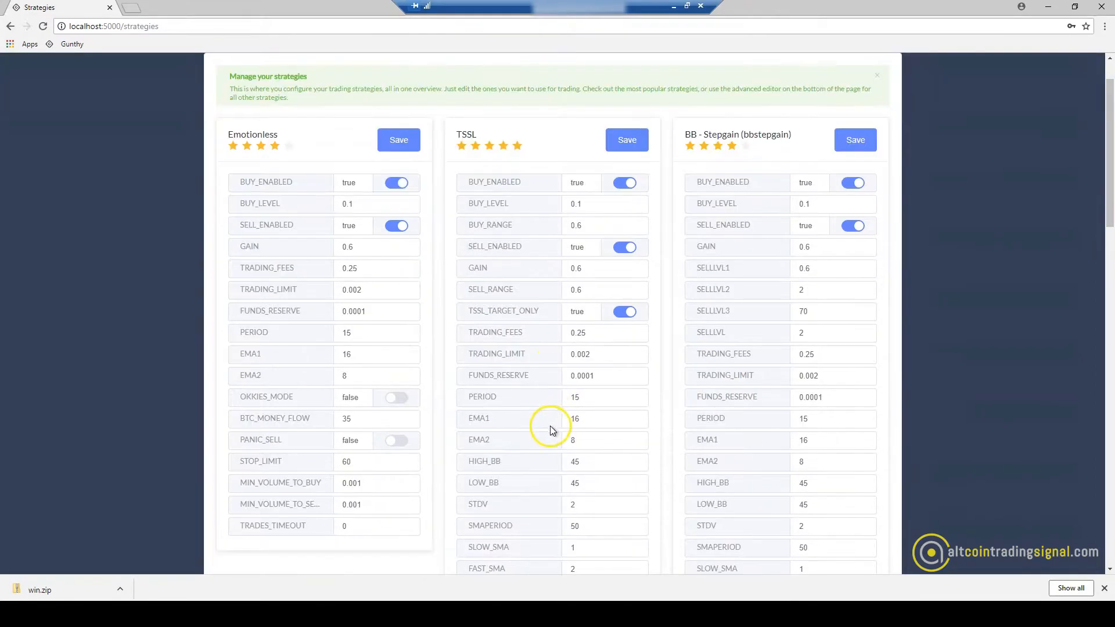
{"action": "scroll", "coordinate": [813, 441], "scroll_direction": "down", "scroll_amount": 4}
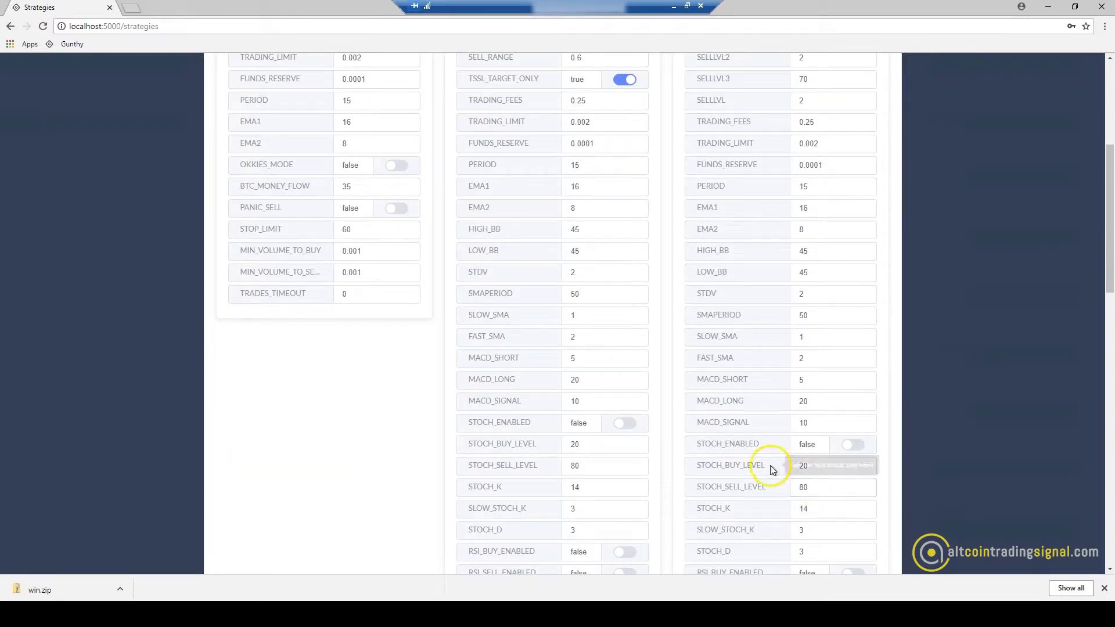
{"action": "scroll", "coordinate": [766, 459], "scroll_direction": "up", "scroll_amount": 5}
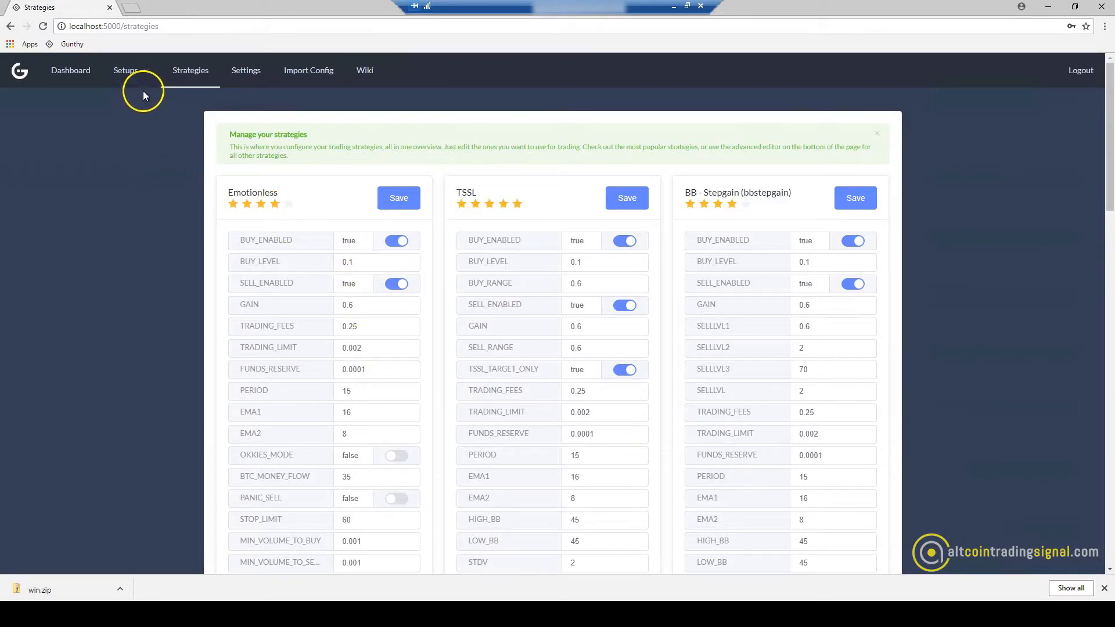
Start a New Setup, find the Exchange list empty, and begin entering the BTC-LTC pair name.
{"action": "left_click", "coordinate": [129, 72]}
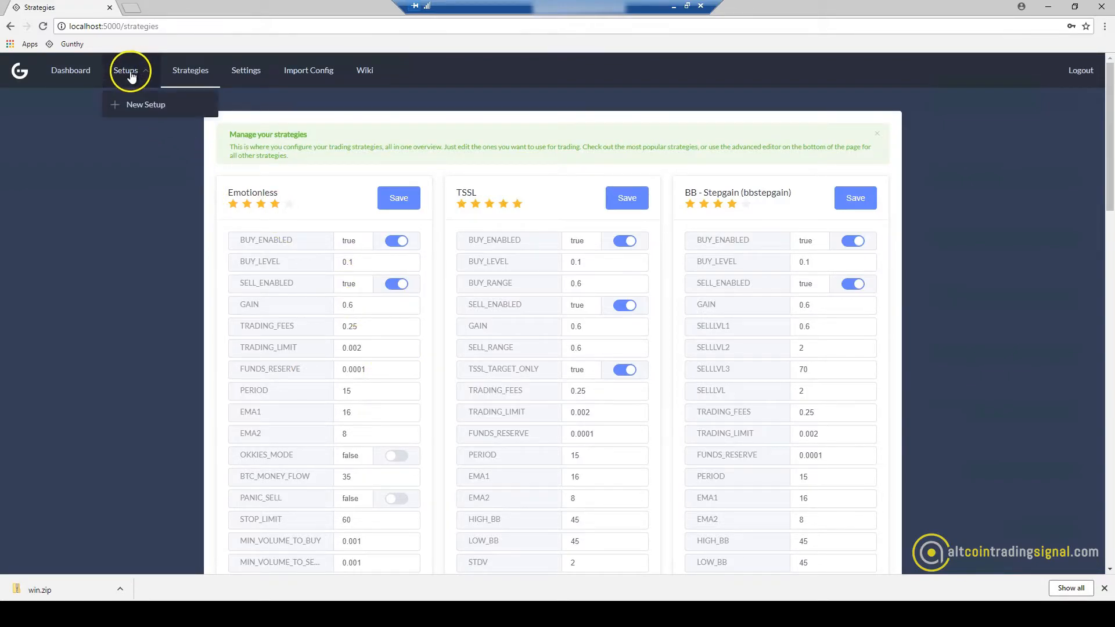
{"action": "left_click", "coordinate": [148, 105]}
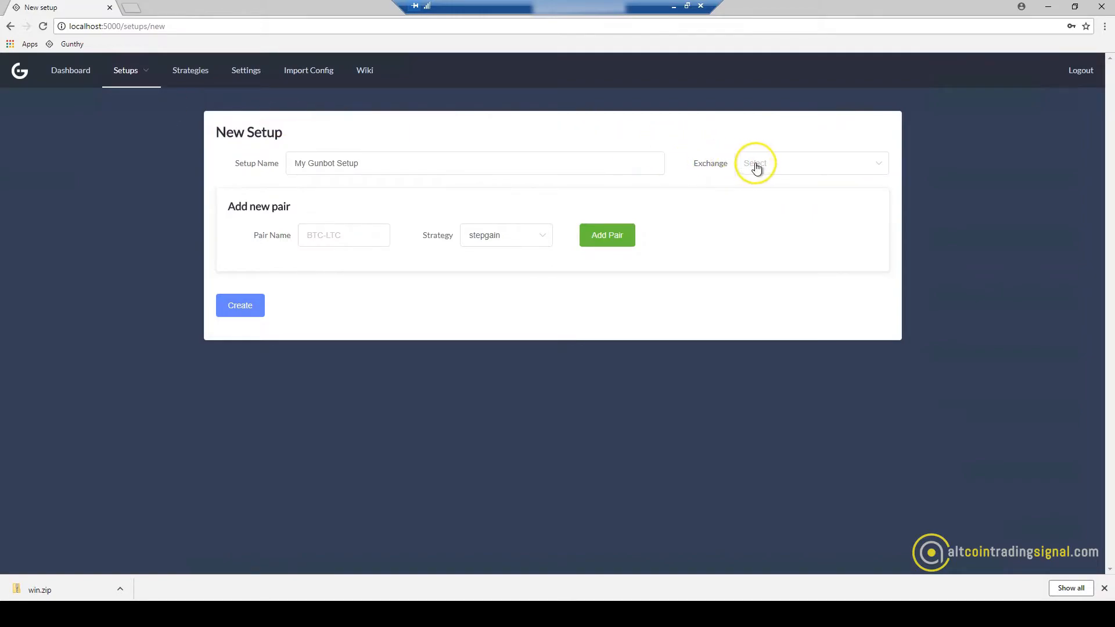
{"action": "left_click", "coordinate": [762, 169]}
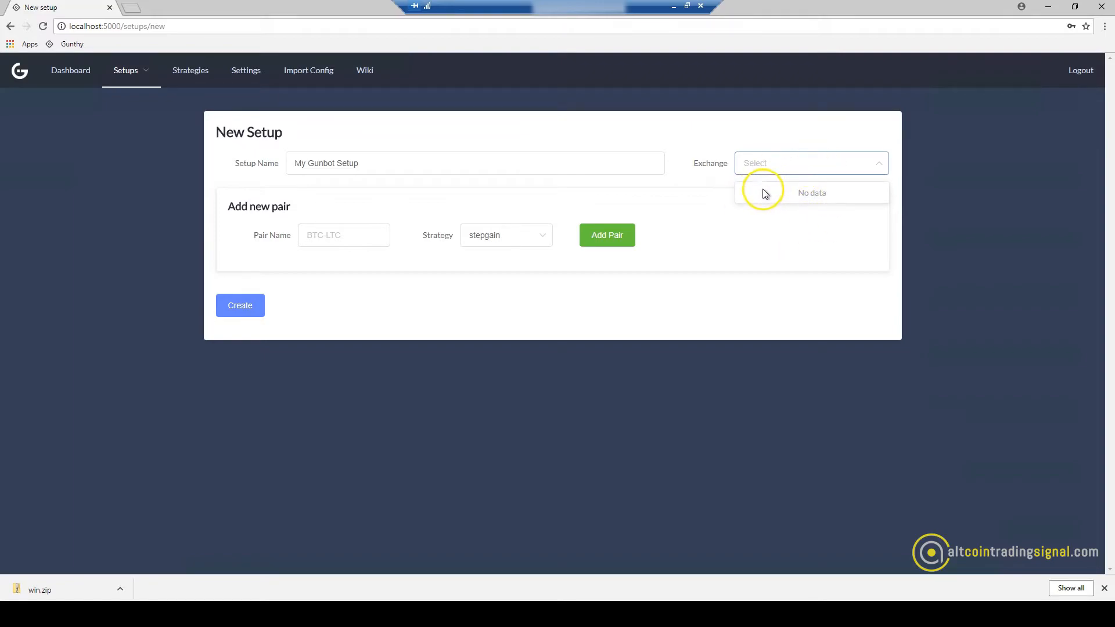
{"action": "left_click", "coordinate": [755, 168]}
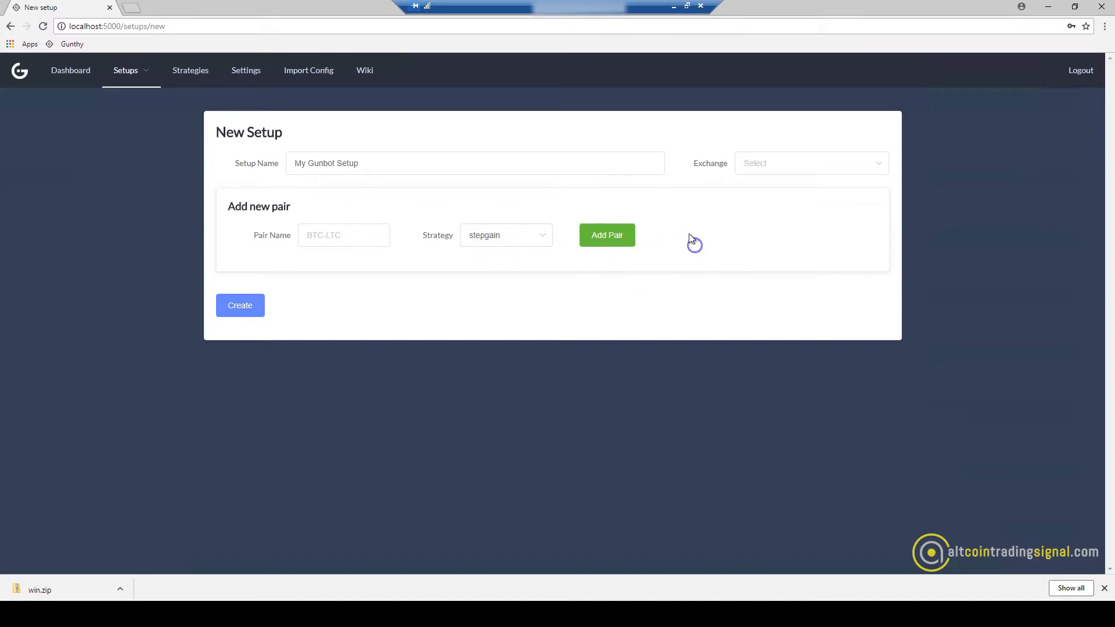
{"action": "left_click", "coordinate": [344, 226]}
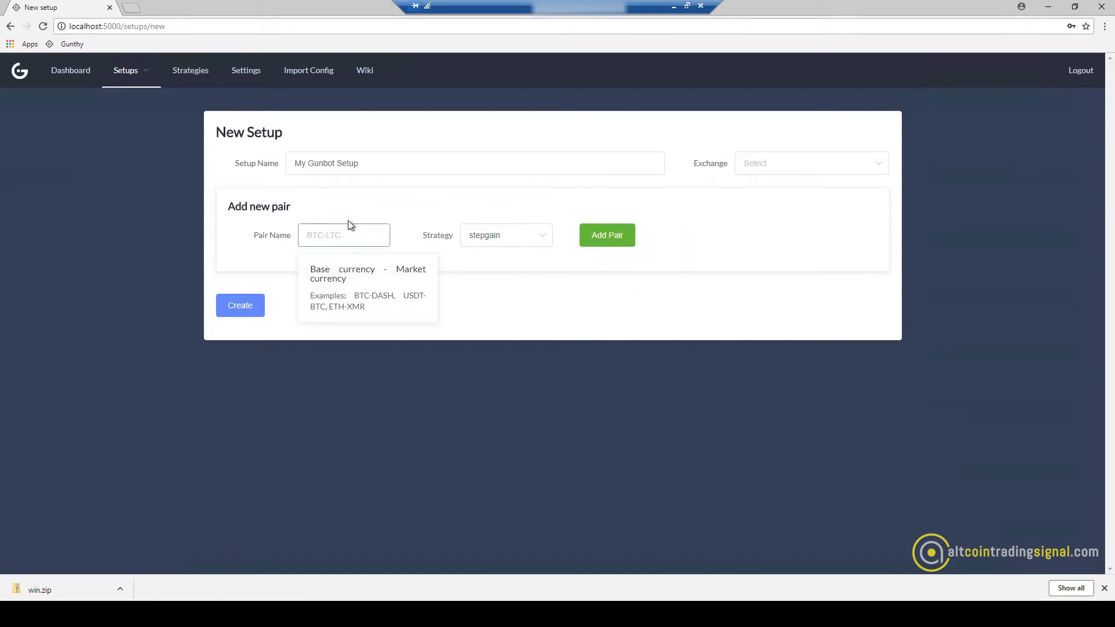
{"action": "type", "text": "BTC-LTC"}
Confirm BTC-LTC as the pair name so it validates.
{"action": "left_click", "coordinate": [312, 239]}
{"action": "left_click", "coordinate": [330, 236]}
{"action": "left_click", "coordinate": [398, 217]}
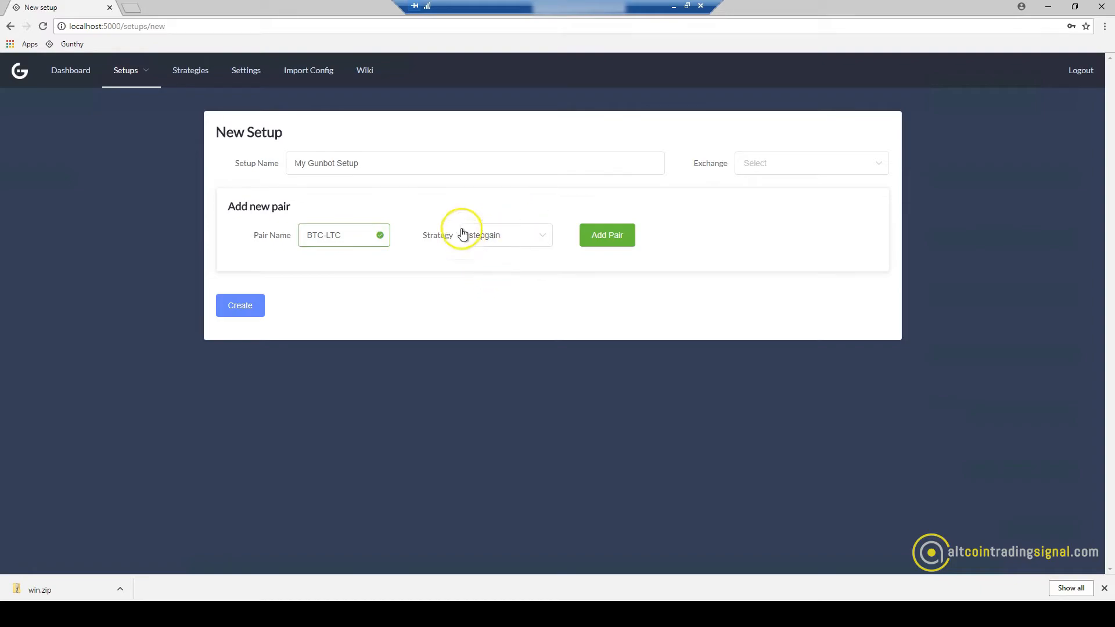
Choose bb as the pair's strategy and try adding it, which fails with 'Exchange not selected'.
{"action": "left_click", "coordinate": [511, 238]}
{"action": "left_click_drag", "start_coordinate": [549, 274], "coordinate": [534, 366]}
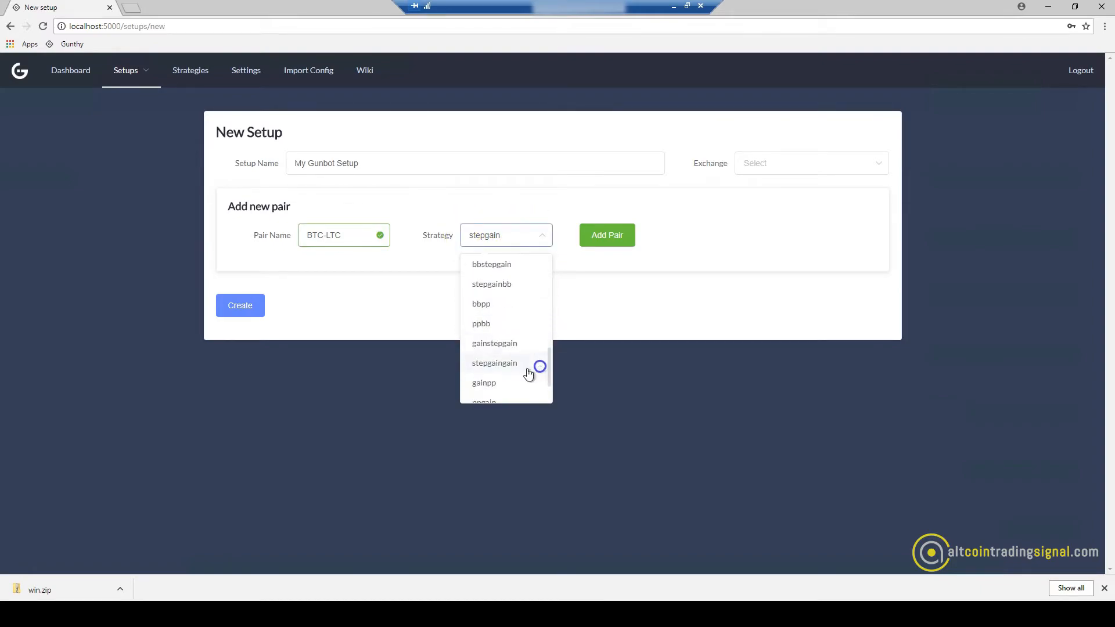
{"action": "left_click_drag", "start_coordinate": [547, 351], "coordinate": [558, 271]}
{"action": "scroll", "coordinate": [523, 279], "scroll_direction": "up", "scroll_amount": 2}
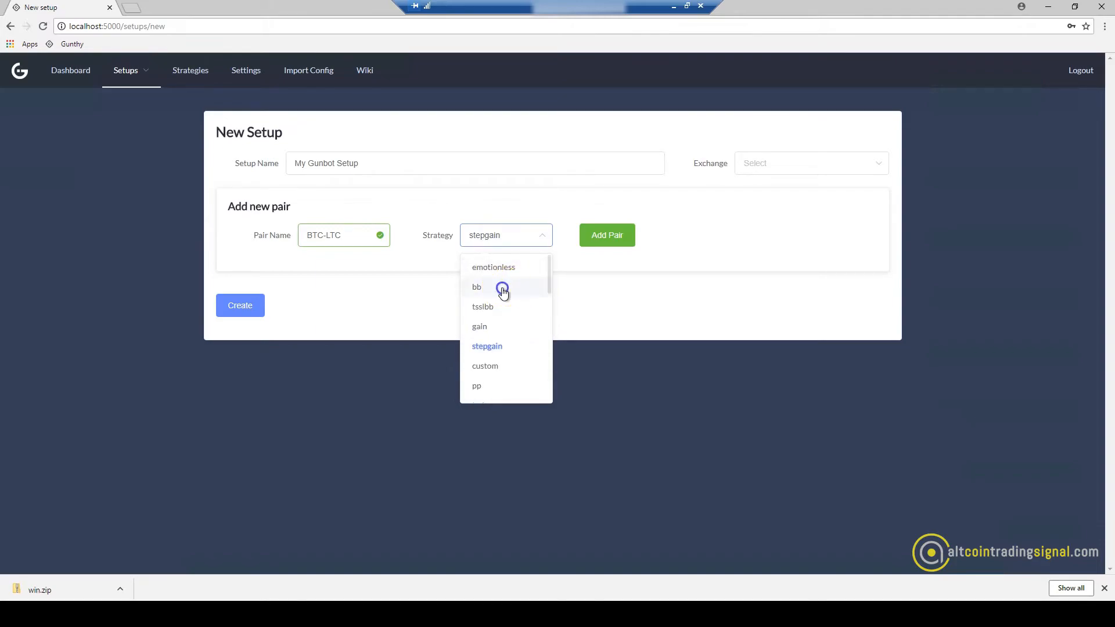
{"action": "left_click", "coordinate": [504, 288]}
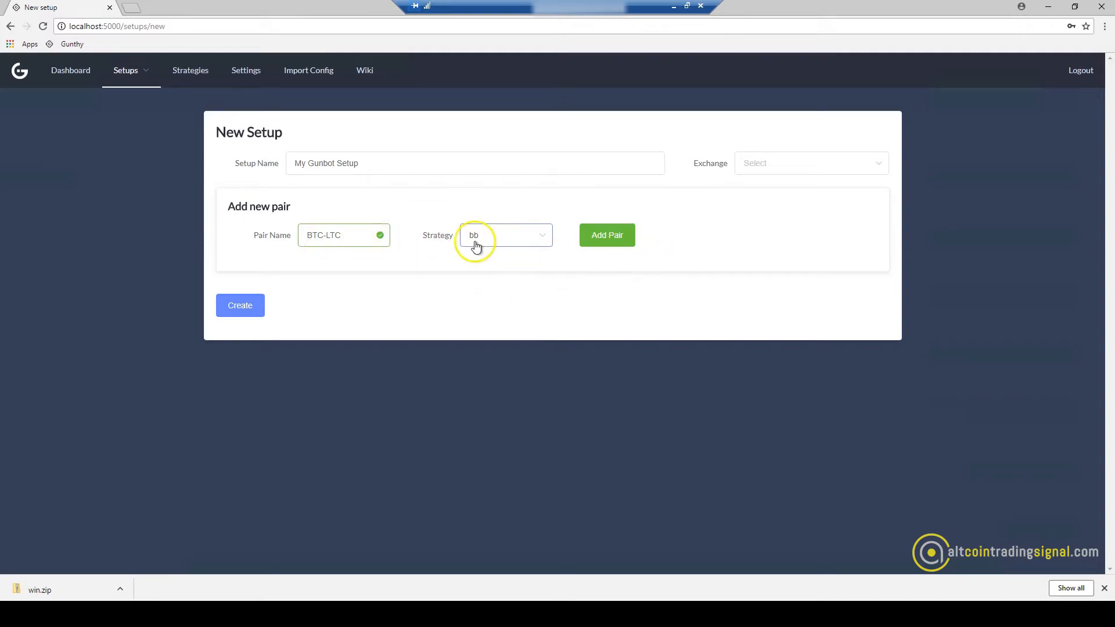
{"action": "left_click", "coordinate": [617, 238]}
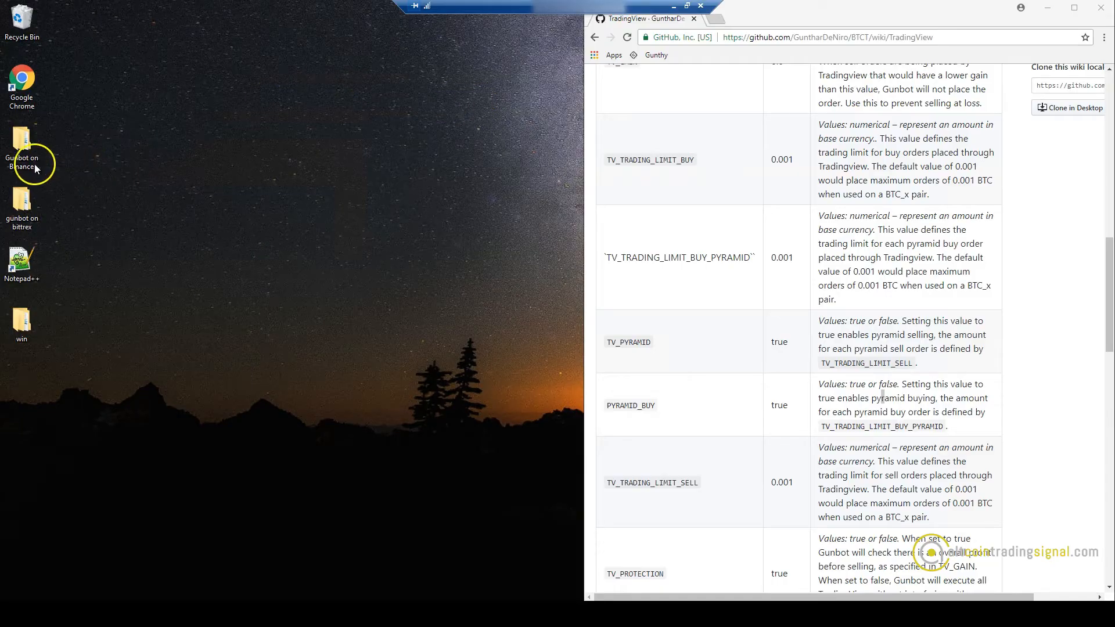
Launch gunthy-gui from the Gunbot on Binance win folder.
{"action": "double_click", "coordinate": [36, 163]}
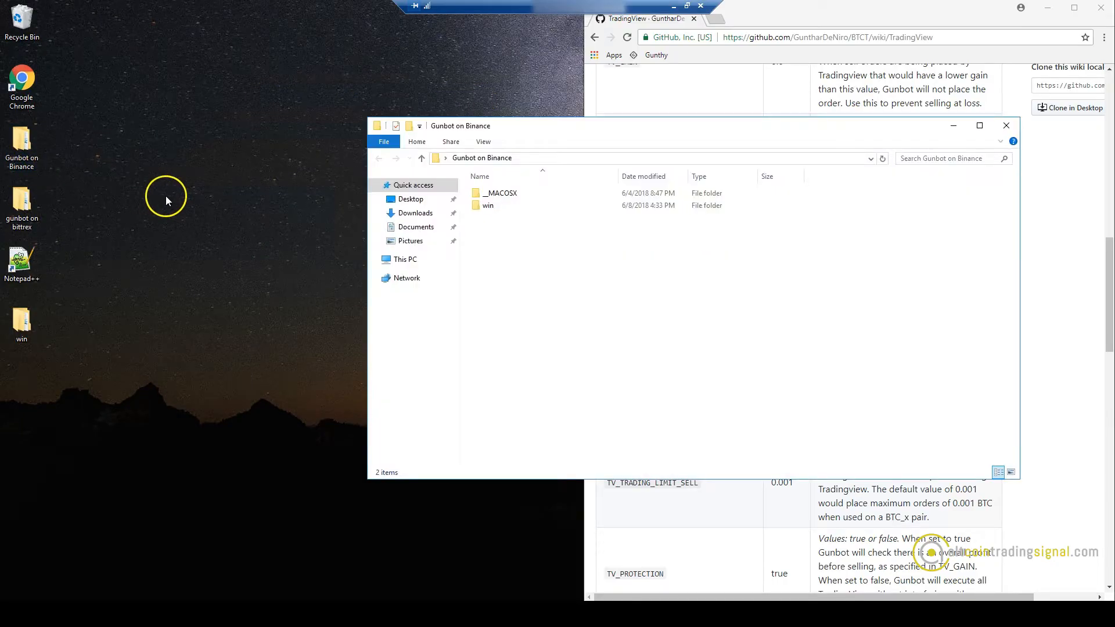
{"action": "double_click", "coordinate": [493, 206]}
{"action": "double_click", "coordinate": [507, 291]}
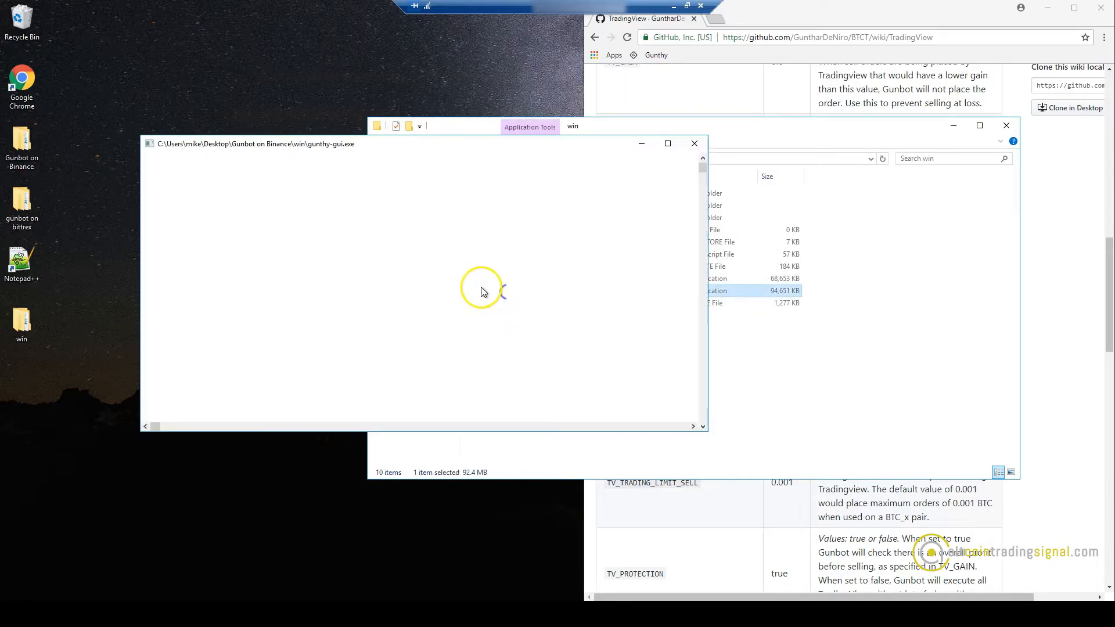
{"action": "left_click", "coordinate": [762, 361]}
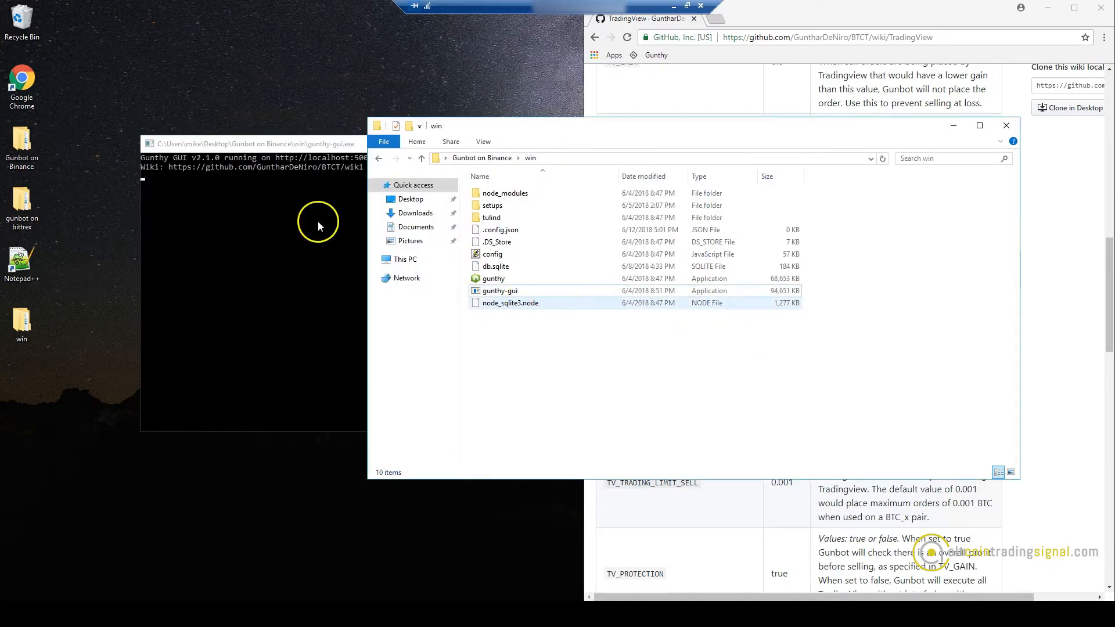
Open Gunthy at localhost:5000 in Chrome and log in with the password.
{"action": "left_click", "coordinate": [86, 195]}
{"action": "double_click", "coordinate": [25, 89]}
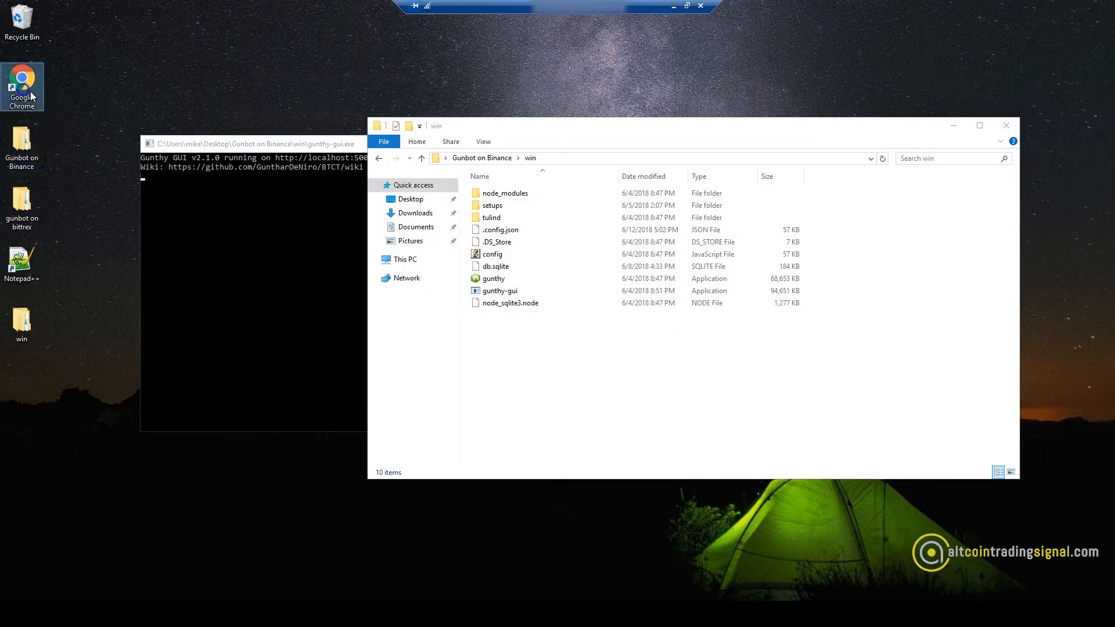
{"action": "left_click", "coordinate": [654, 55]}
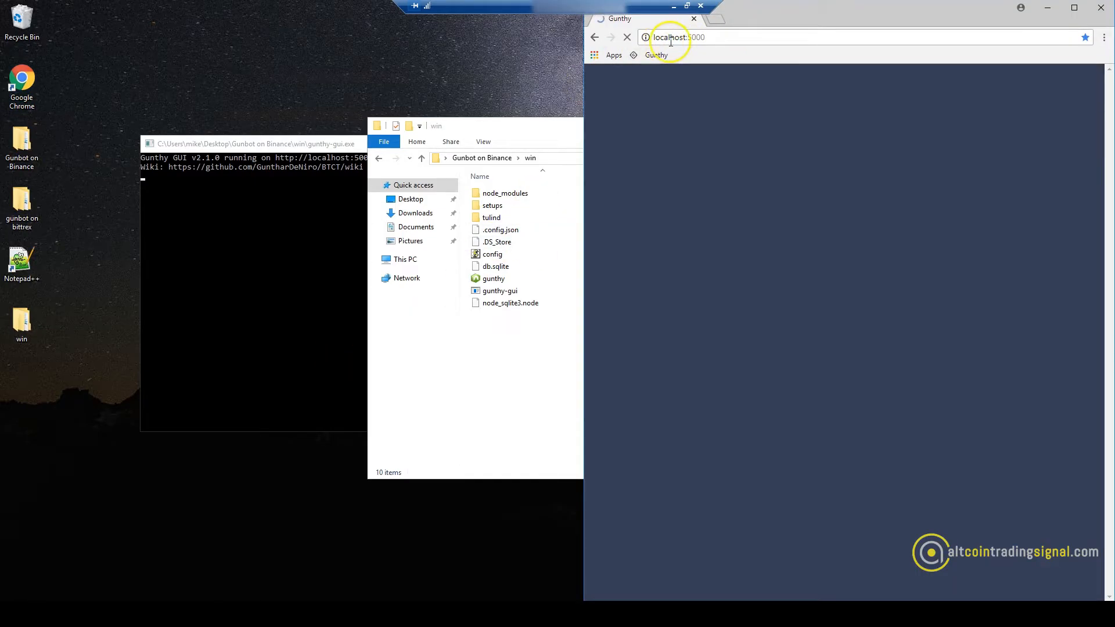
{"action": "left_click", "coordinate": [914, 198]}
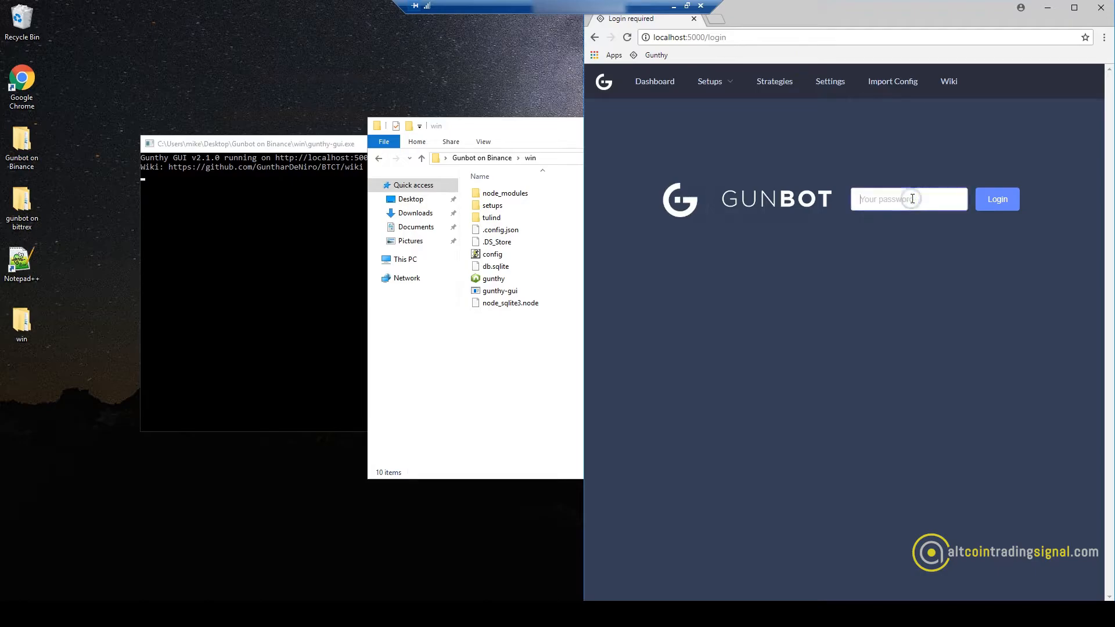
{"action": "type", "text": "••"}
{"action": "key", "text": "Return"}
Open a blank New Setup form with the browser window maximized.
{"action": "left_click", "coordinate": [707, 80]}
{"action": "left_click", "coordinate": [738, 118]}
{"action": "left_click_drag", "start_coordinate": [733, 16], "coordinate": [622, 35]}
{"action": "double_click", "coordinate": [626, 34]}
Name the setup 'trading view' and choose binance as its exchange.
{"action": "left_click", "coordinate": [385, 164]}
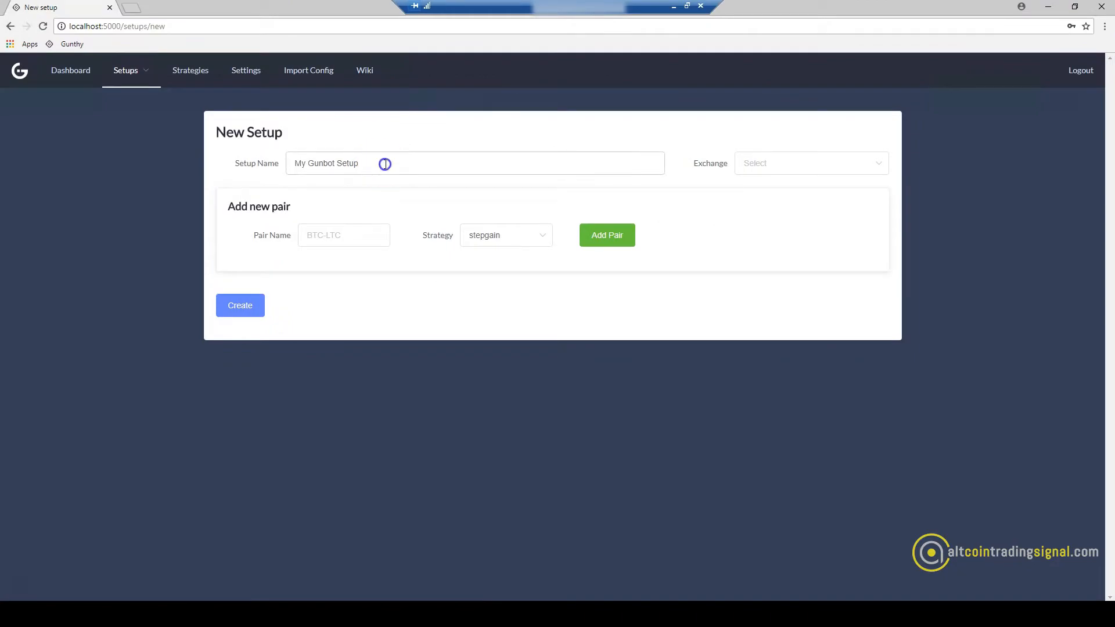
{"action": "key", "text": "ctrl+a"}
{"action": "type", "text": "trading"}
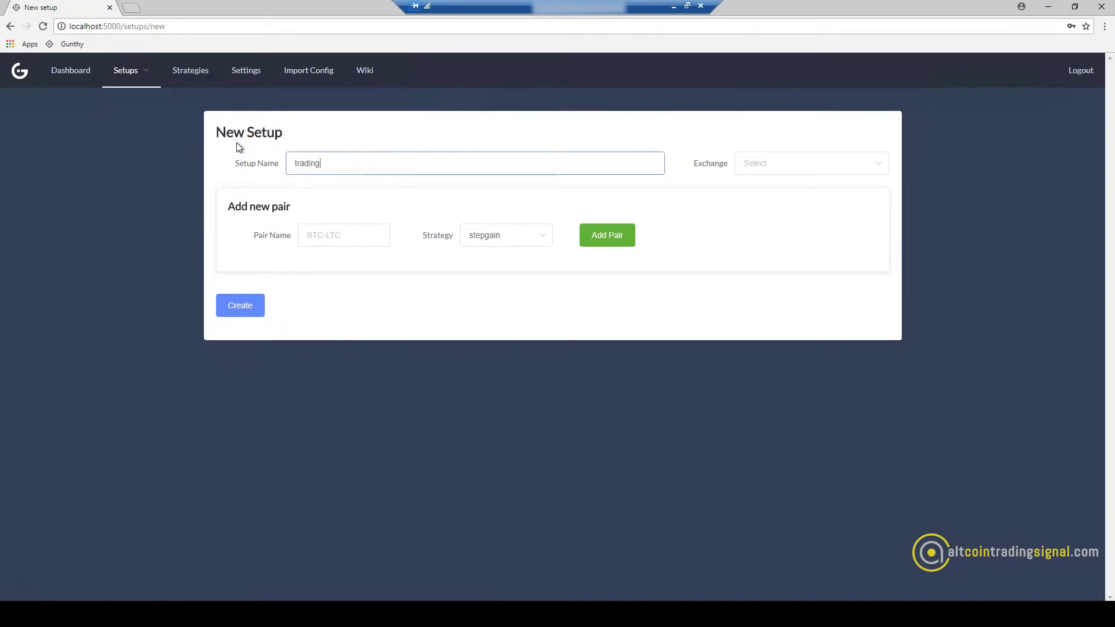
{"action": "left_click", "coordinate": [813, 168]}
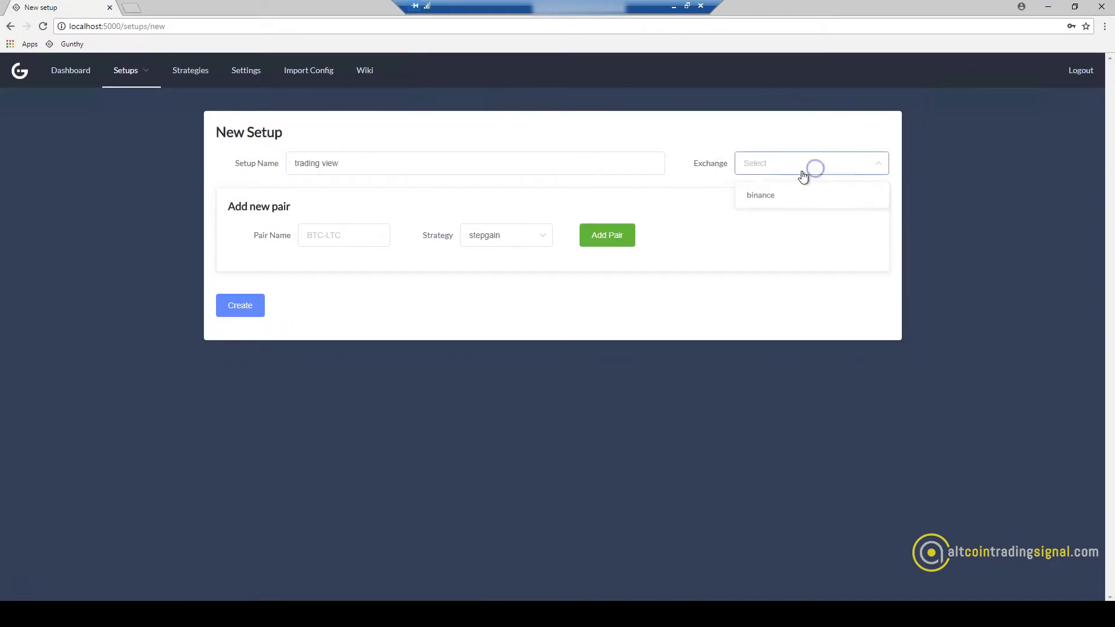
{"action": "left_click", "coordinate": [765, 200]}
Add the BTC-LTC stepgain pair, create the setup, and go to the dashboard.
{"action": "left_click", "coordinate": [356, 238]}
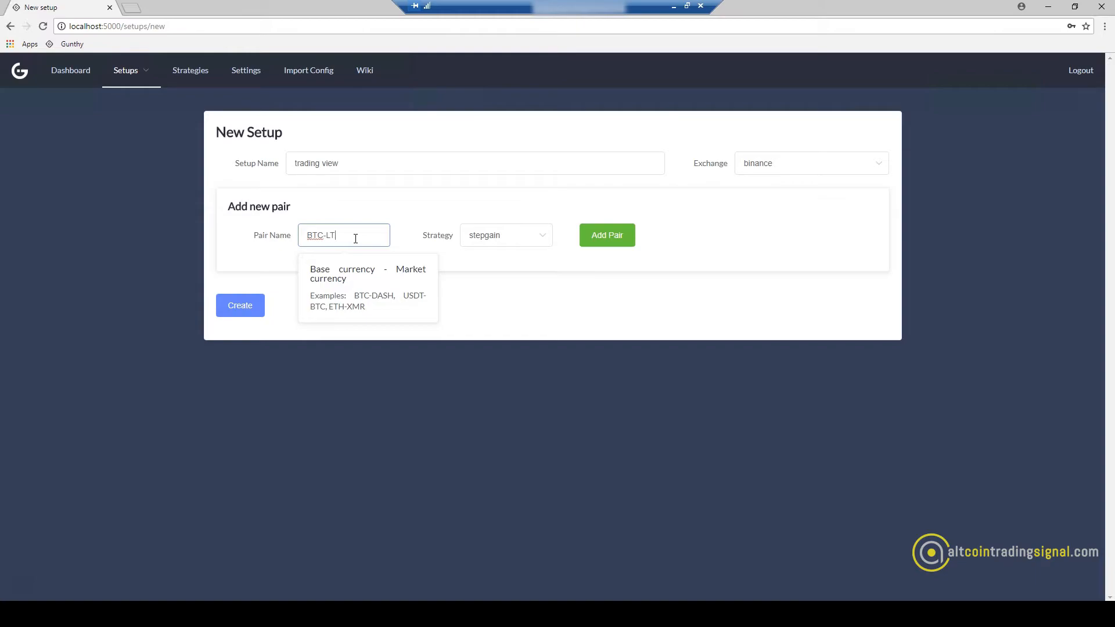
{"action": "left_click", "coordinate": [410, 186]}
{"action": "left_click", "coordinate": [602, 237]}
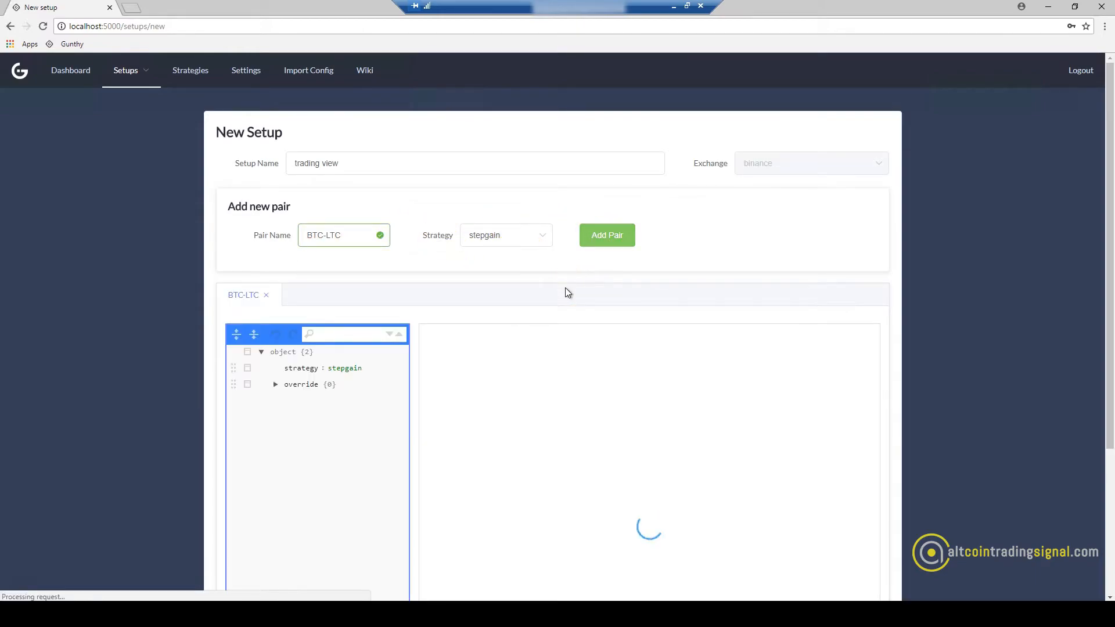
{"action": "scroll", "coordinate": [405, 272], "scroll_direction": "down", "scroll_amount": 4}
{"action": "left_click", "coordinate": [406, 272]}
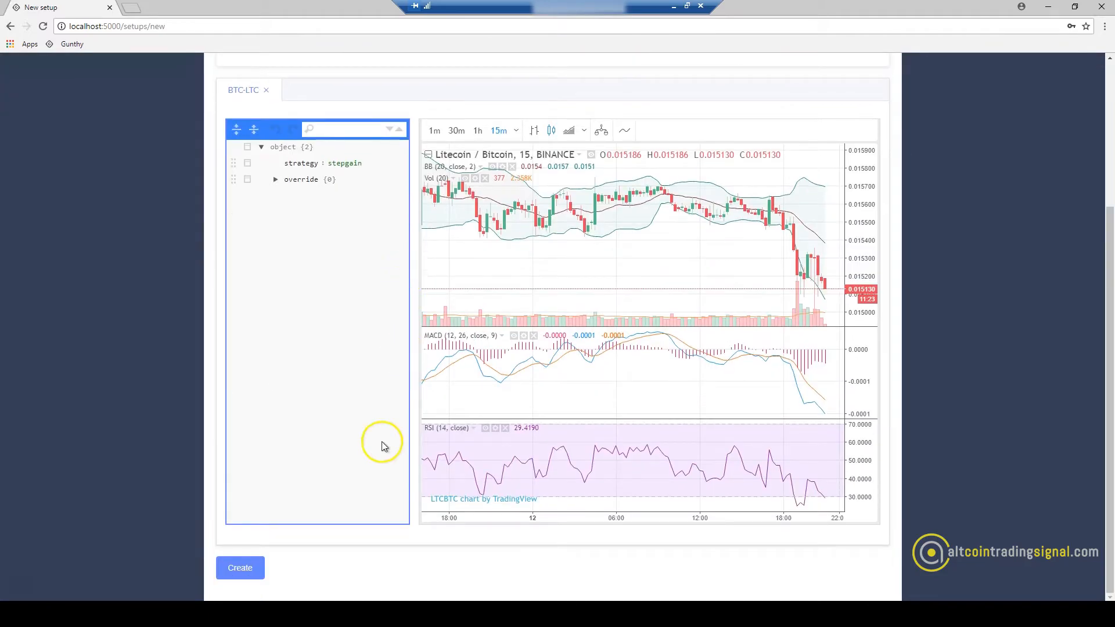
{"action": "left_click", "coordinate": [237, 567]}
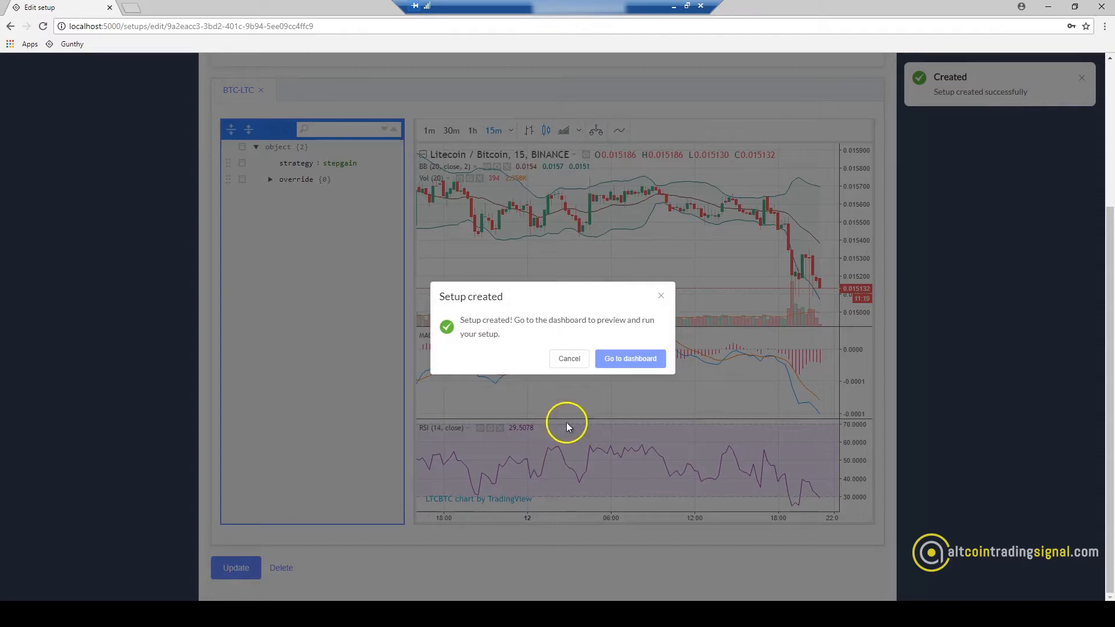
{"action": "left_click", "coordinate": [633, 358]}
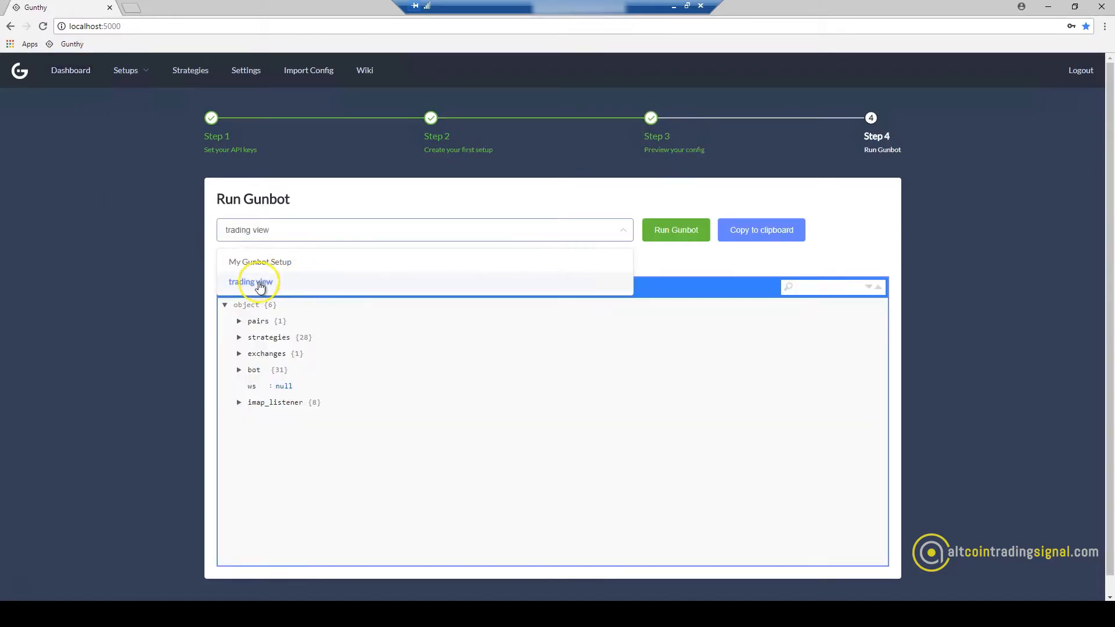
Run Gunbot with the 'trading view' setup and move its gunthy.exe console to the lower left.
{"action": "left_click", "coordinate": [279, 284]}
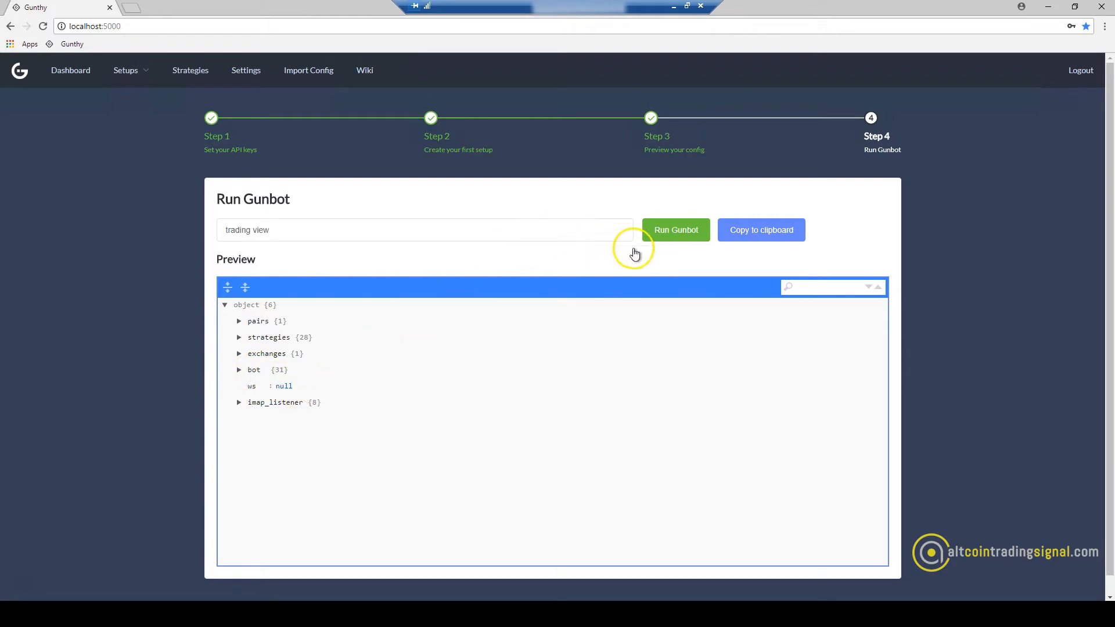
{"action": "left_click", "coordinate": [672, 233]}
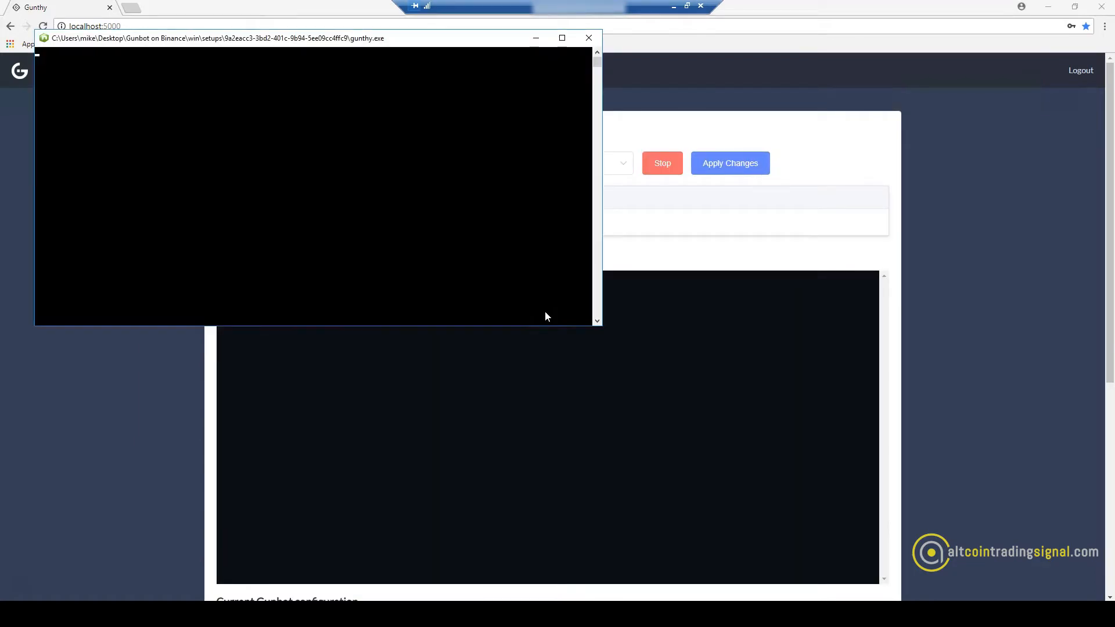
{"action": "left_click", "coordinate": [489, 39]}
{"action": "left_click_drag", "start_coordinate": [489, 39], "coordinate": [503, 449]}
Inspect the Logs panel showing the binance bot checking for new emails.
{"action": "left_click", "coordinate": [182, 321]}
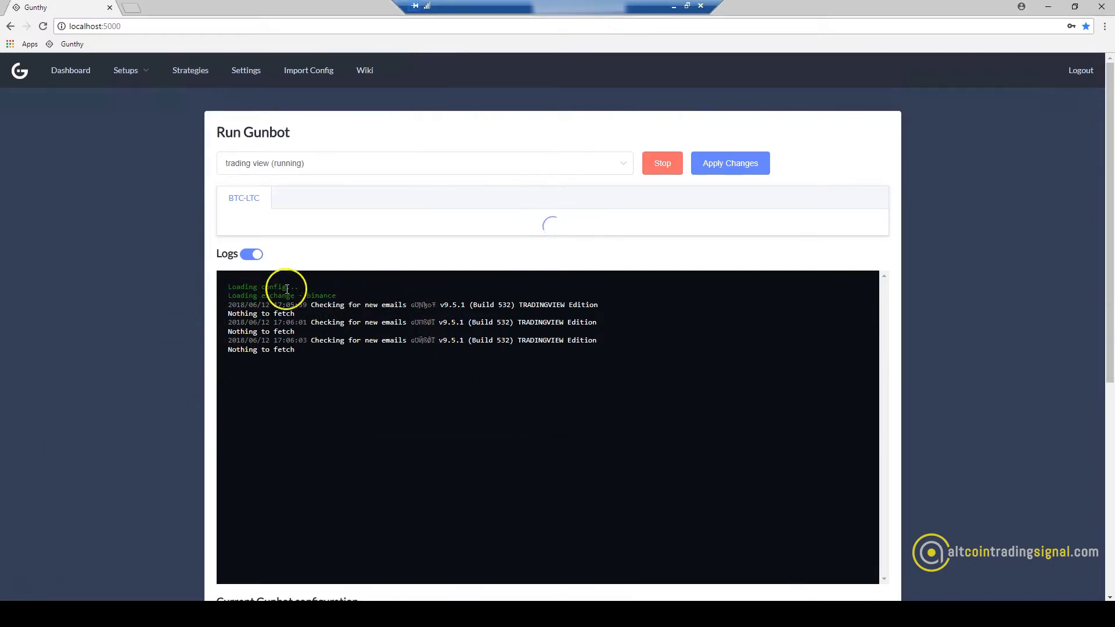
{"action": "left_click", "coordinate": [338, 296]}
{"action": "double_click", "coordinate": [338, 295]}
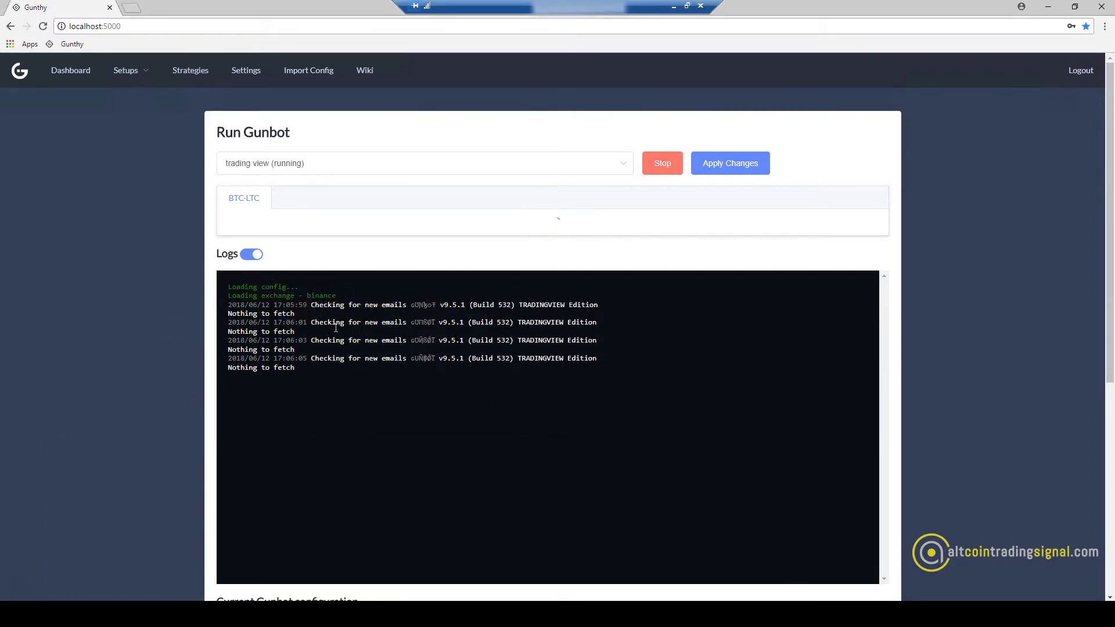
{"action": "left_click_drag", "start_coordinate": [332, 341], "coordinate": [470, 343]}
{"action": "left_click", "coordinate": [486, 354]}
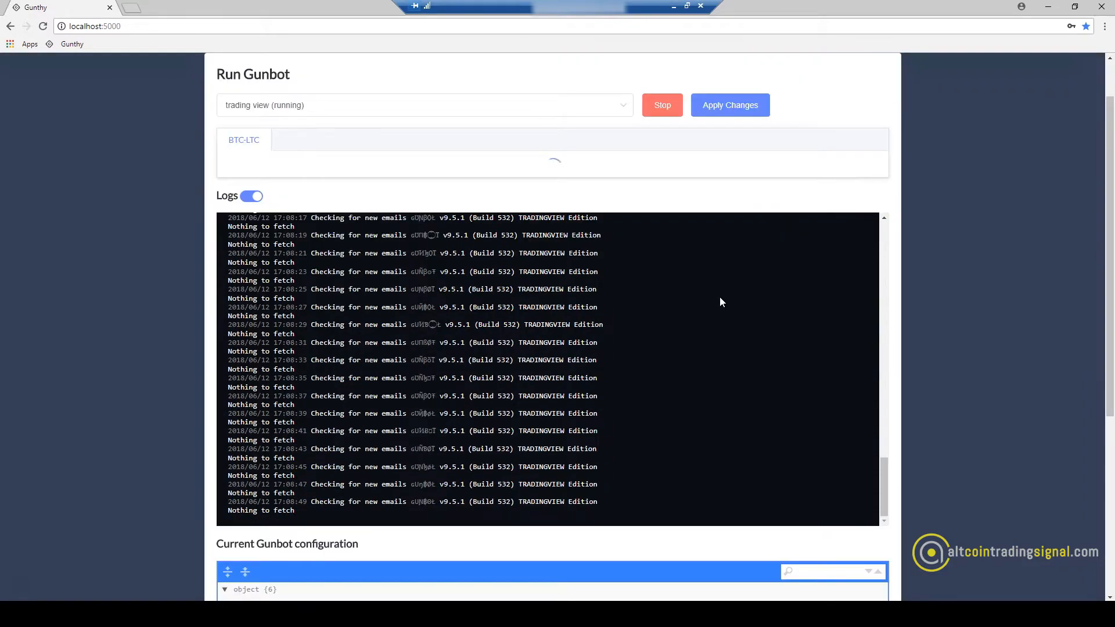
Rearrange the windows and close the Gunthy browser window.
{"action": "left_click_drag", "start_coordinate": [801, 7], "coordinate": [737, 68]}
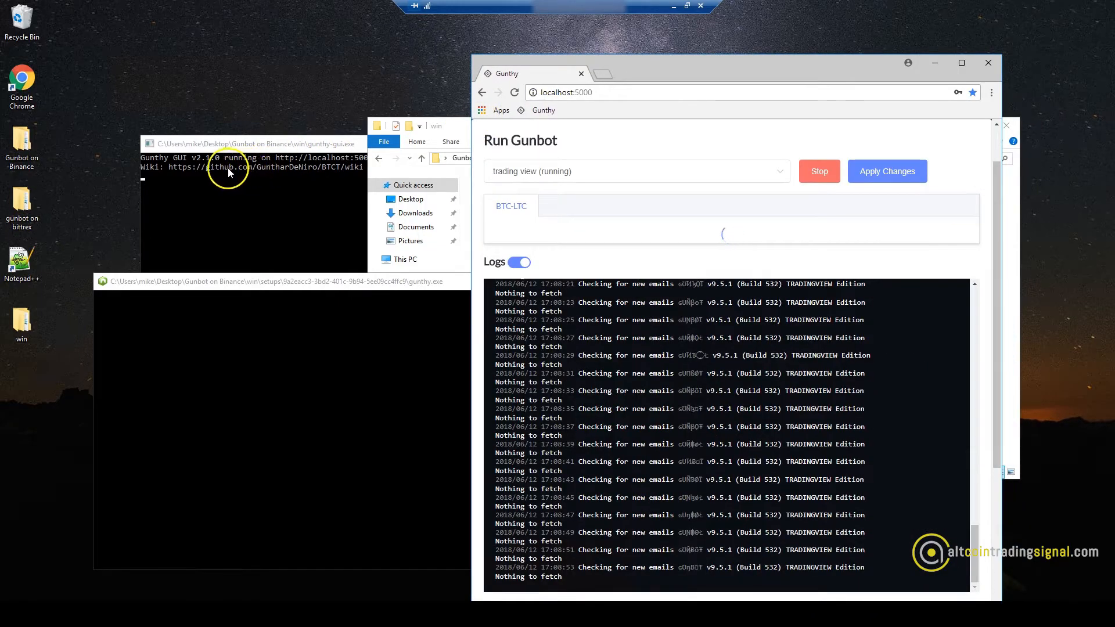
{"action": "left_click", "coordinate": [167, 167]}
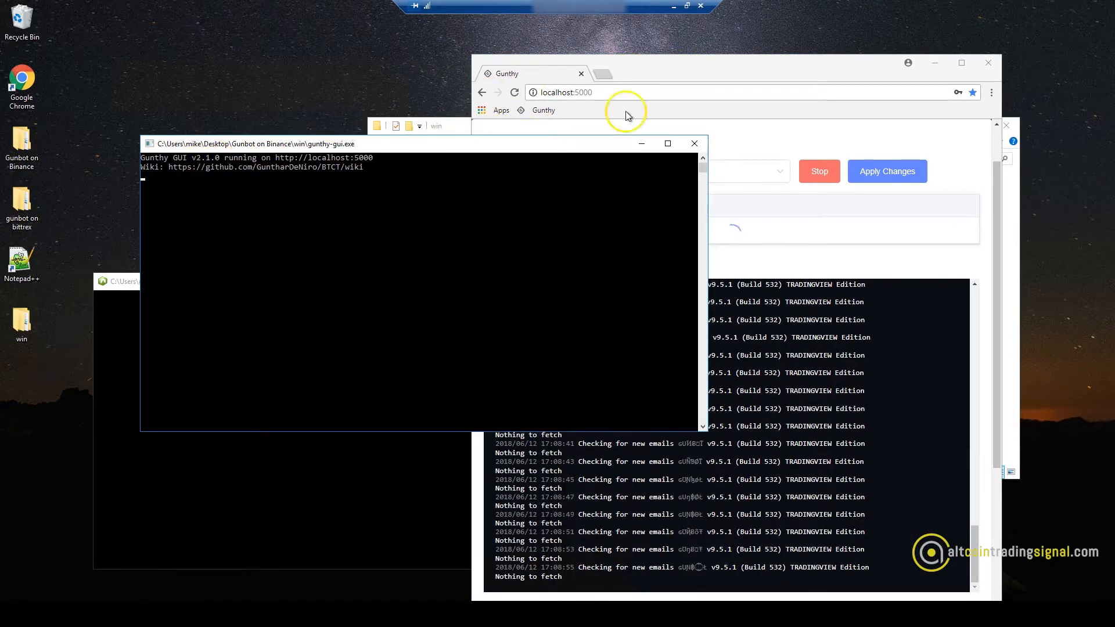
{"action": "left_click", "coordinate": [723, 83]}
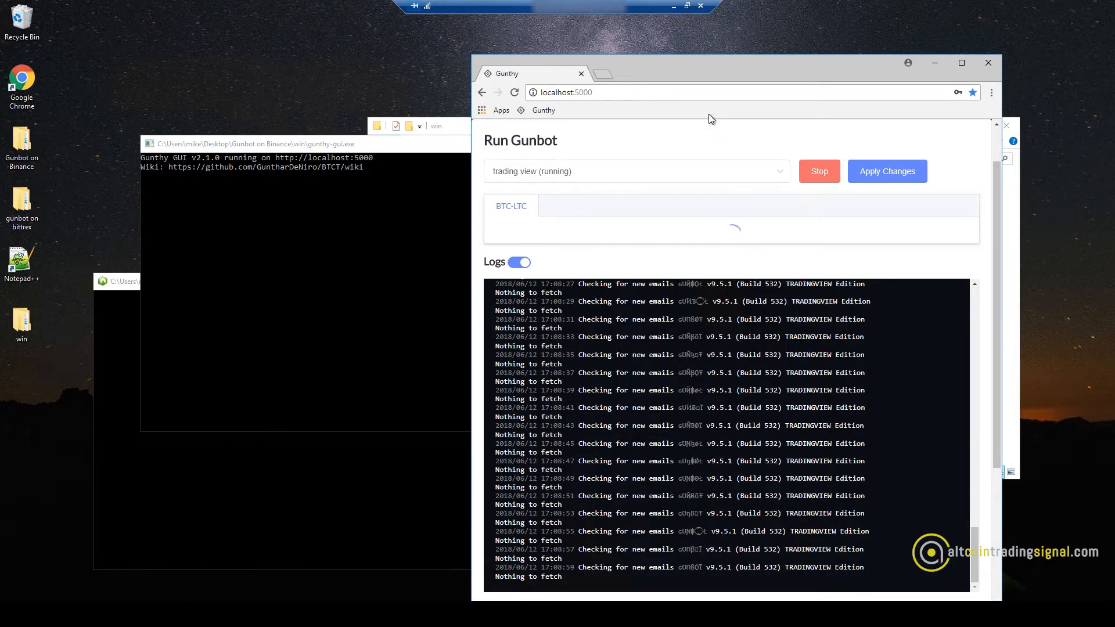
{"action": "left_click", "coordinate": [694, 62]}
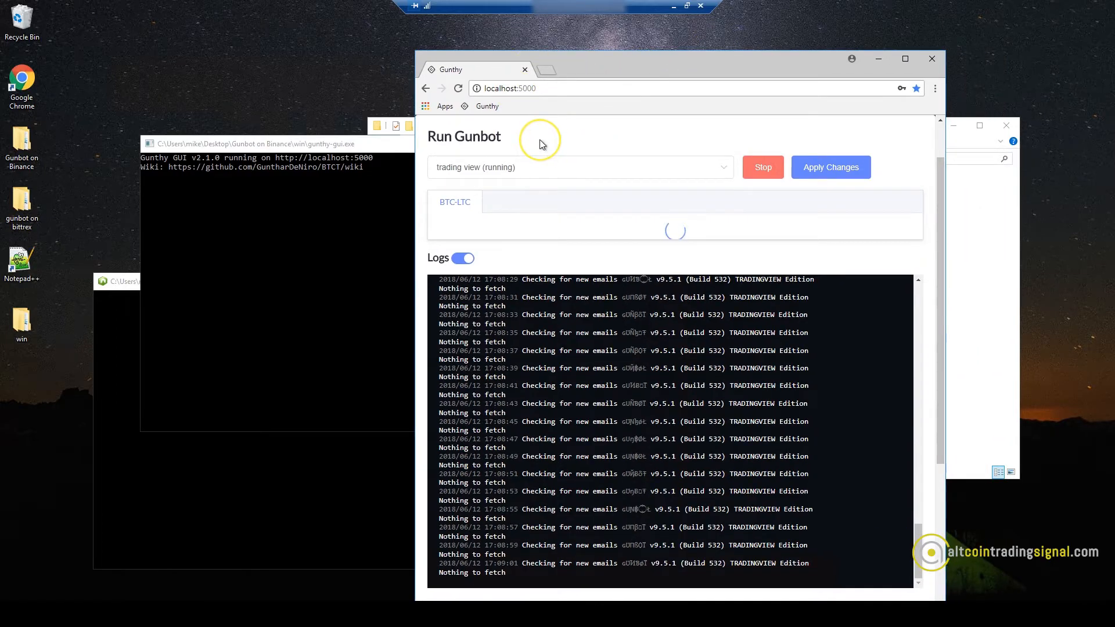
{"action": "left_click_drag", "start_coordinate": [770, 73], "coordinate": [734, 71]}
{"action": "left_click", "coordinate": [952, 61]}
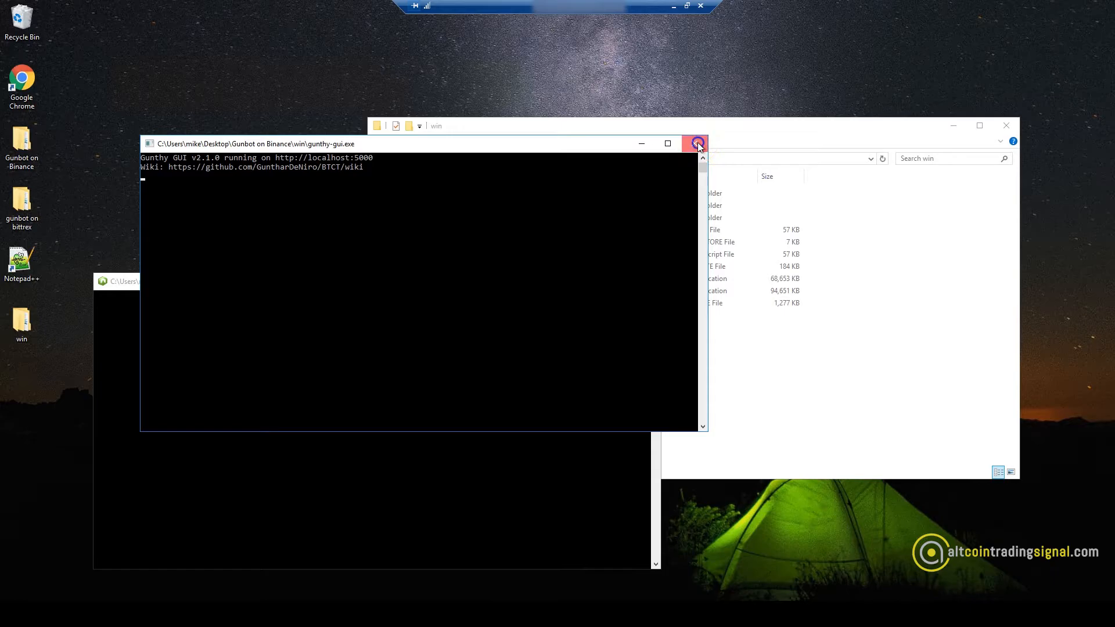
Close the gunthy-gui console and all the open gunthy.exe bot consoles.
{"action": "left_click", "coordinate": [694, 144]}
{"action": "left_click", "coordinate": [399, 363]}
{"action": "left_click", "coordinate": [647, 282]}
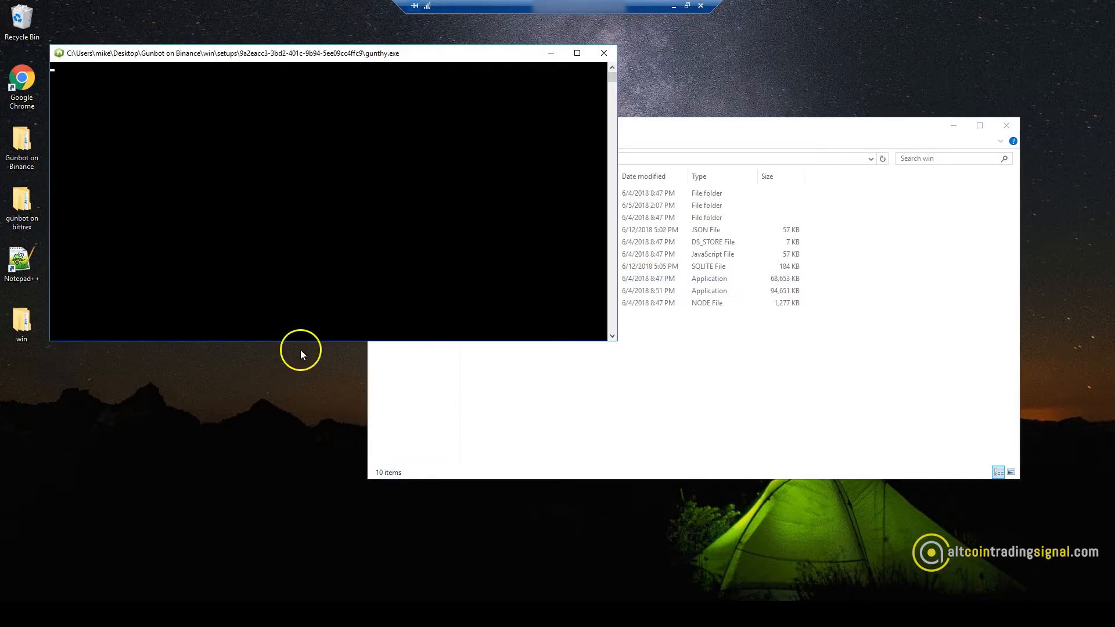
{"action": "left_click", "coordinate": [604, 53]}
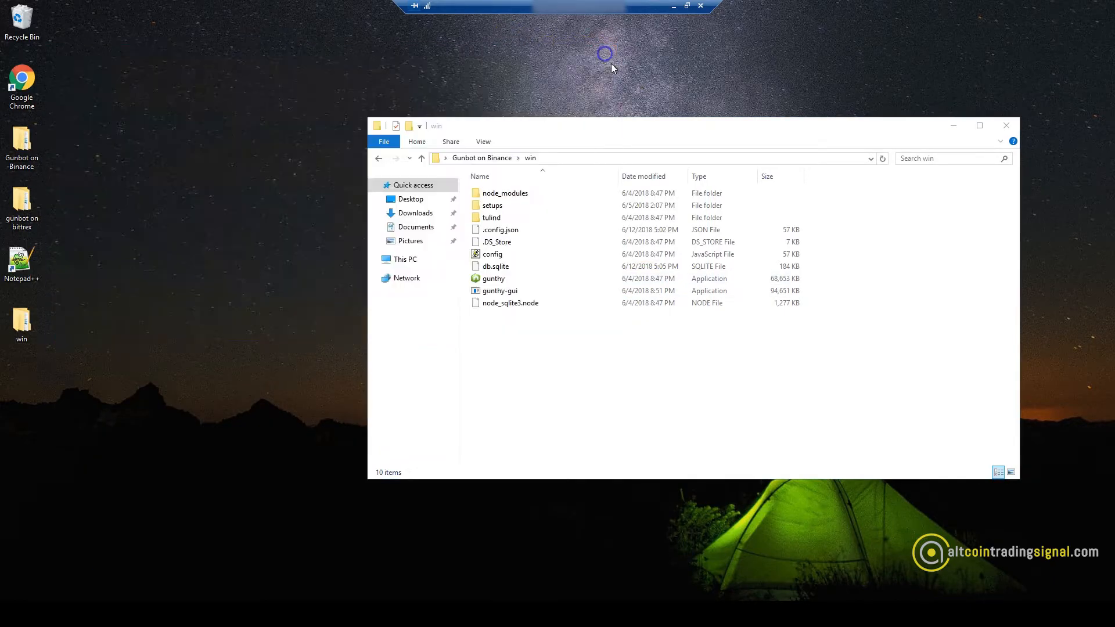
{"action": "left_click", "coordinate": [619, 68]}
{"action": "left_click", "coordinate": [634, 83]}
{"action": "left_click", "coordinate": [652, 99]}
Relaunch gunthy-gui from the Gunbot on Binance win folder.
{"action": "double_click", "coordinate": [24, 148]}
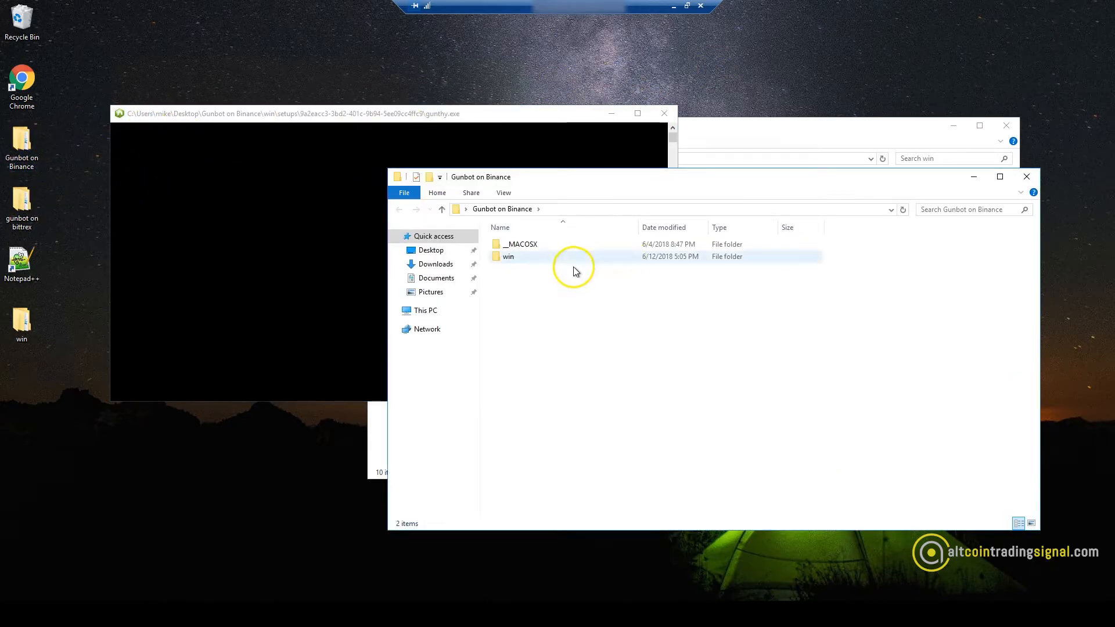
{"action": "double_click", "coordinate": [515, 259]}
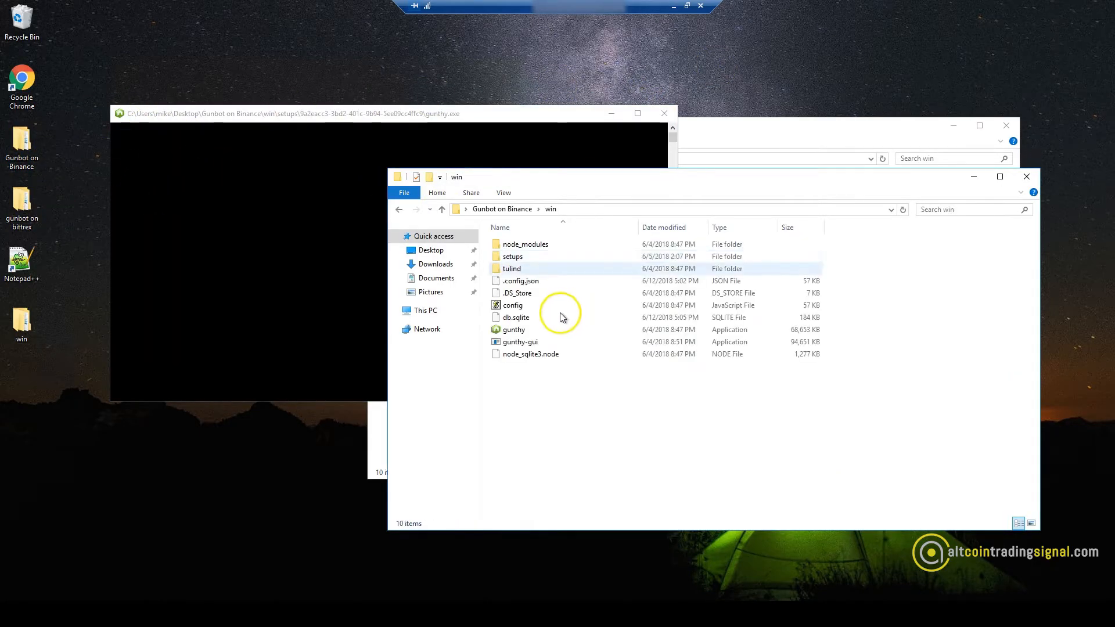
{"action": "double_click", "coordinate": [525, 342]}
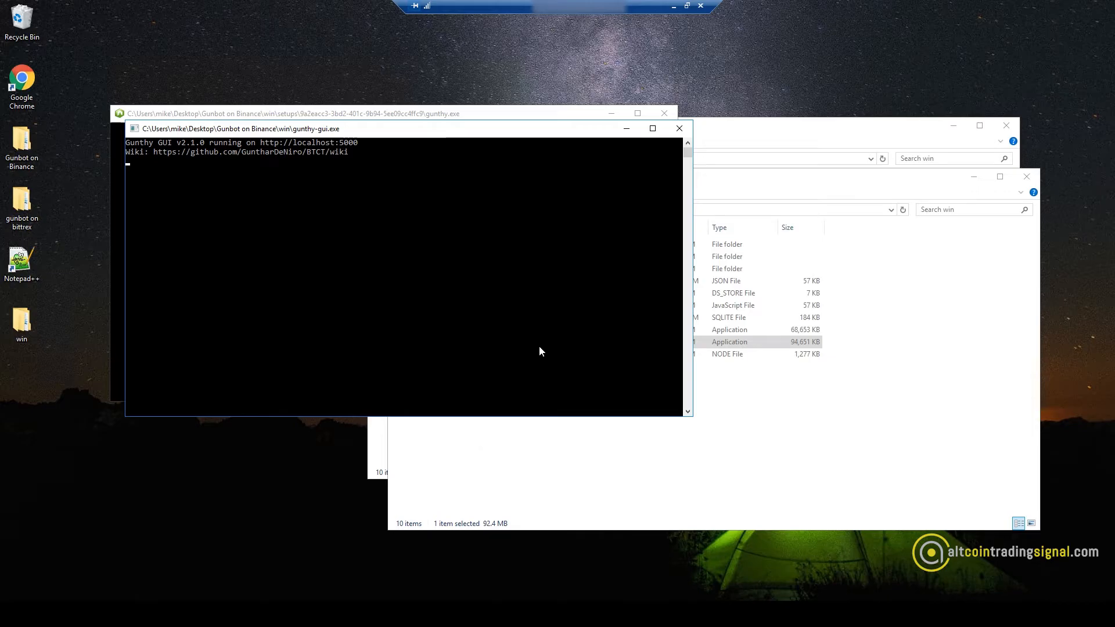
Open Gunthy at localhost:5000 in Chrome and stop the running trading view bot.
{"action": "double_click", "coordinate": [22, 86]}
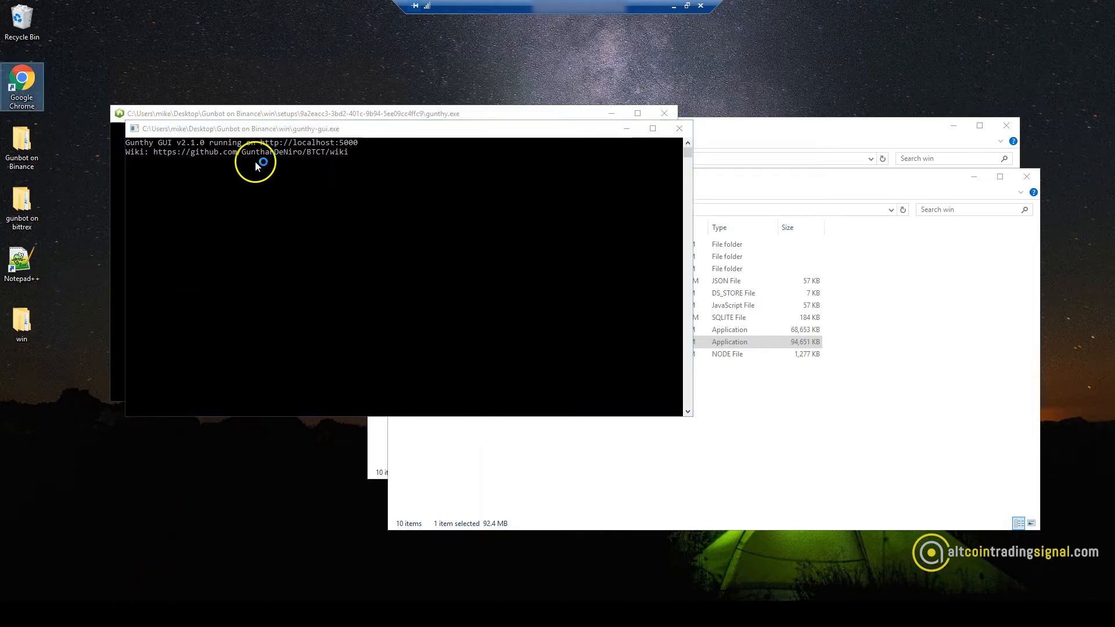
{"action": "left_click", "coordinate": [507, 109]}
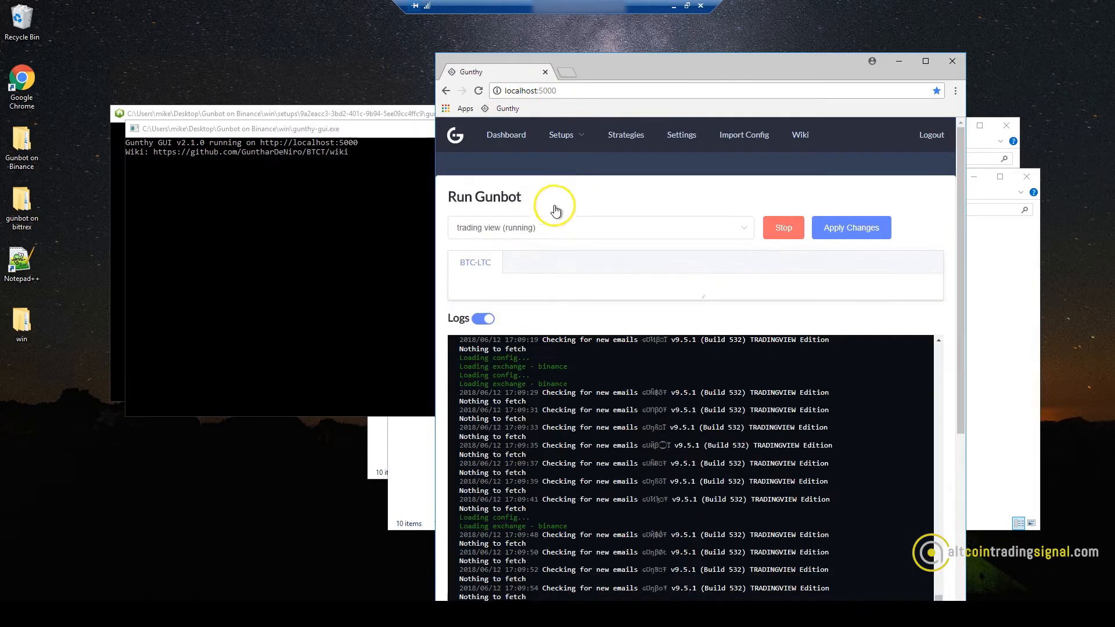
{"action": "left_click_drag", "start_coordinate": [753, 69], "coordinate": [784, 29]}
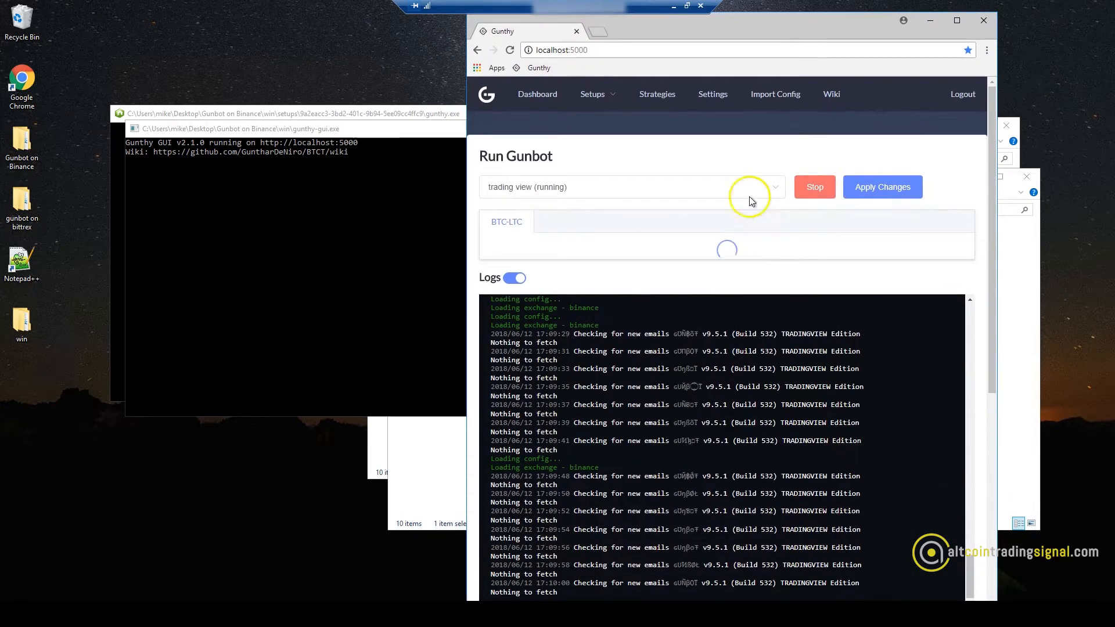
{"action": "left_click", "coordinate": [814, 189]}
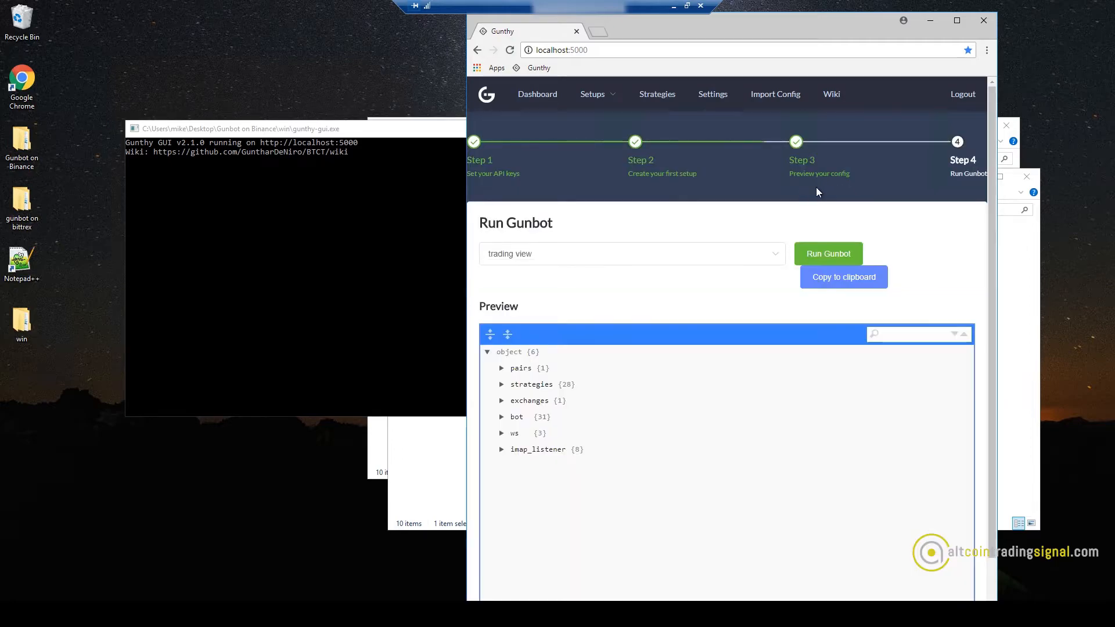
Close Chrome and the gunthy-gui console.
{"action": "left_click_drag", "start_coordinate": [863, 24], "coordinate": [823, 67]}
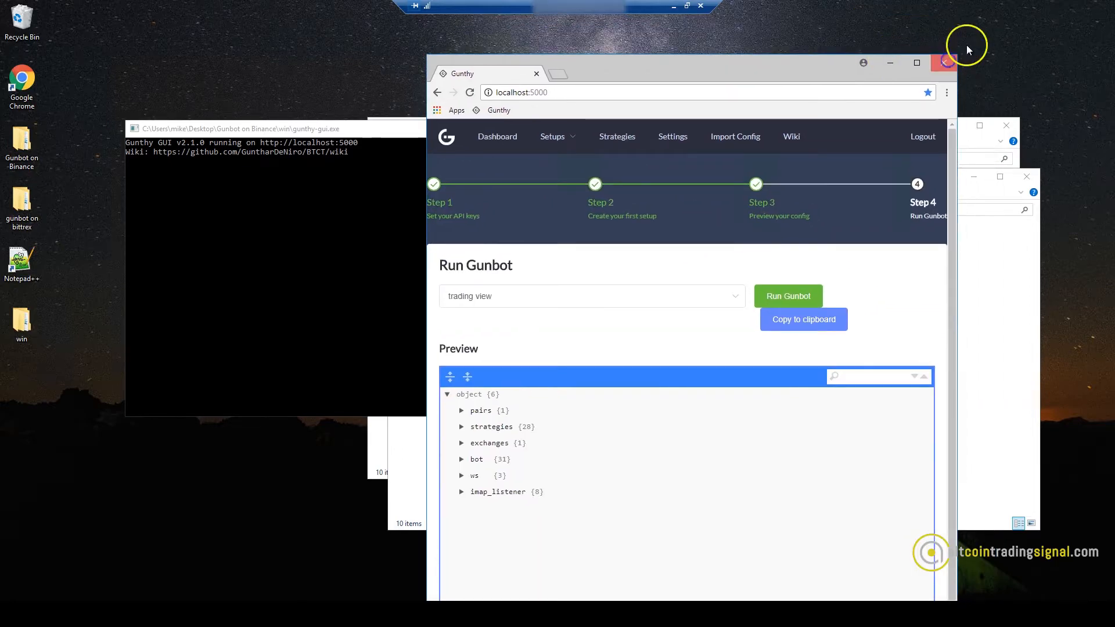
{"action": "left_click", "coordinate": [947, 62]}
{"action": "left_click", "coordinate": [678, 126]}
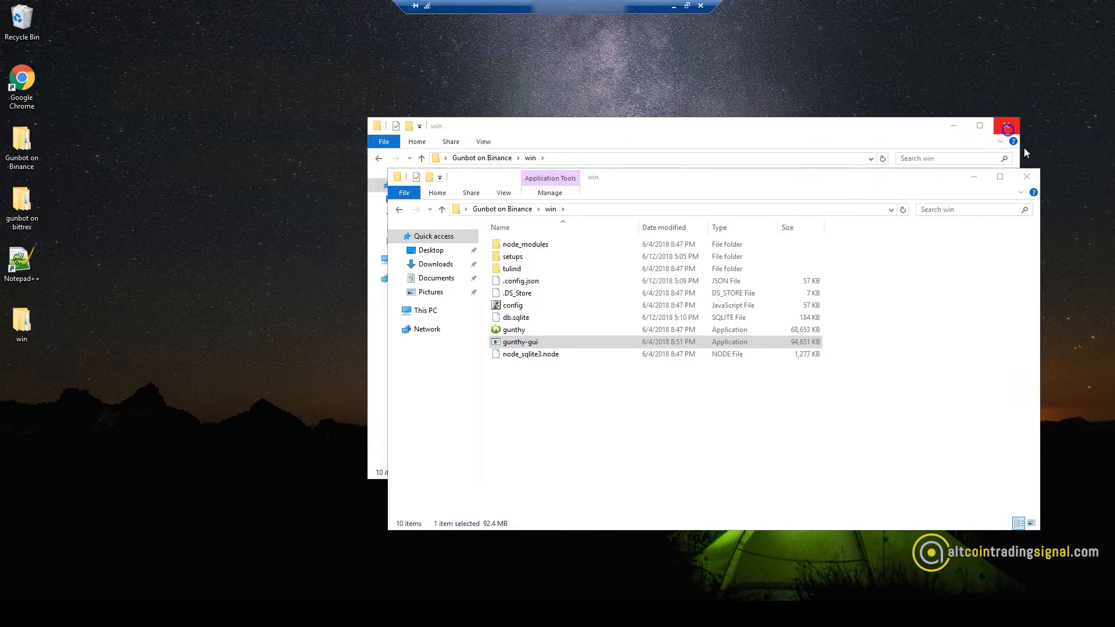
Close the extra folder windows and browse to the newest setup folder under Gunbot on Binance > win > setups.
{"action": "left_click", "coordinate": [1006, 125]}
{"action": "left_click", "coordinate": [1027, 176]}
{"action": "double_click", "coordinate": [23, 148]}
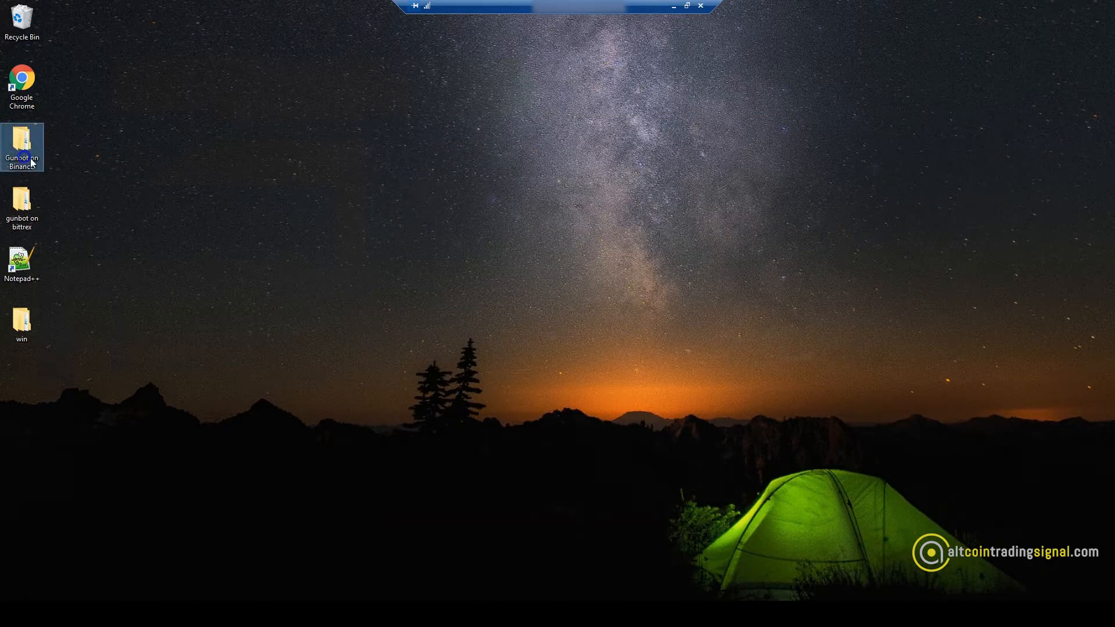
{"action": "left_click", "coordinate": [508, 257]}
{"action": "double_click", "coordinate": [508, 258]}
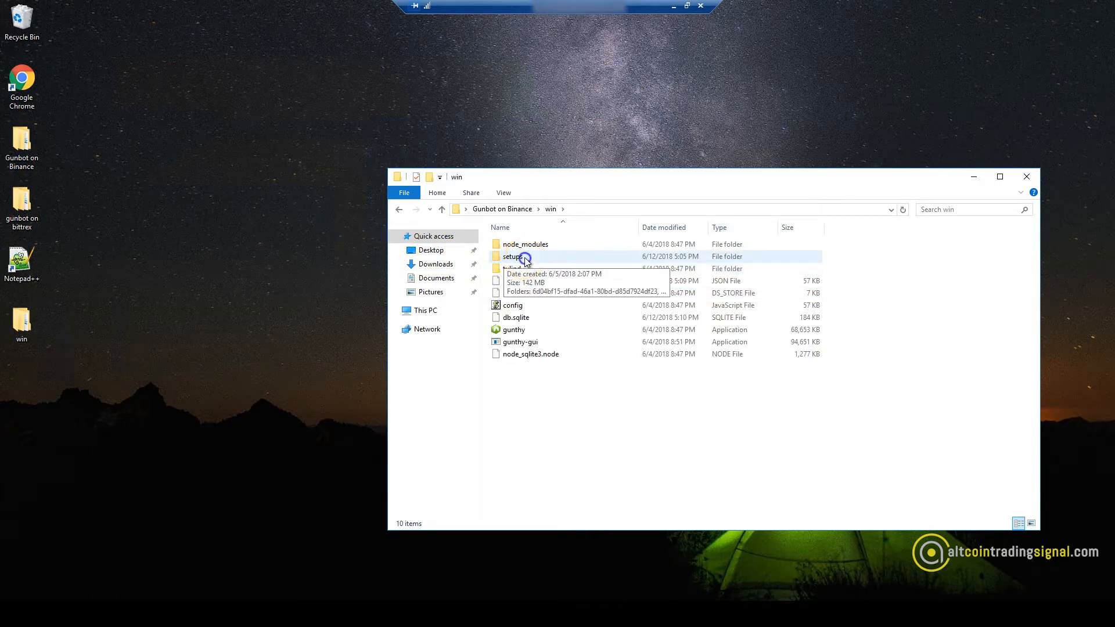
{"action": "double_click", "coordinate": [525, 257]}
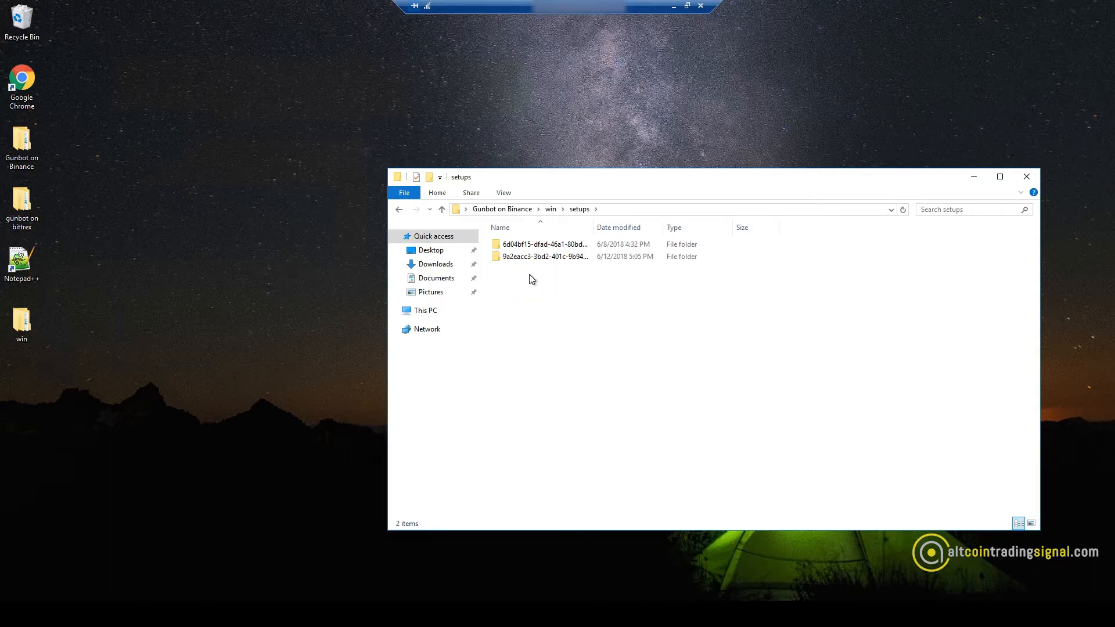
{"action": "double_click", "coordinate": [531, 257]}
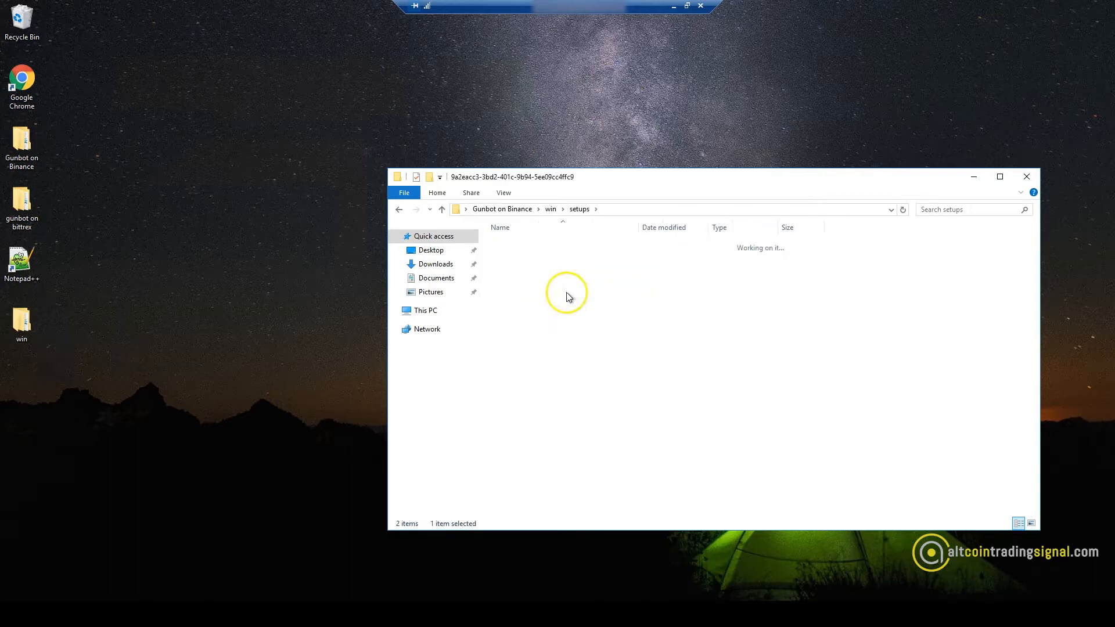
Launch gunthy.exe from that setup folder and move its TradingView Edition console aside.
{"action": "left_click", "coordinate": [521, 282]}
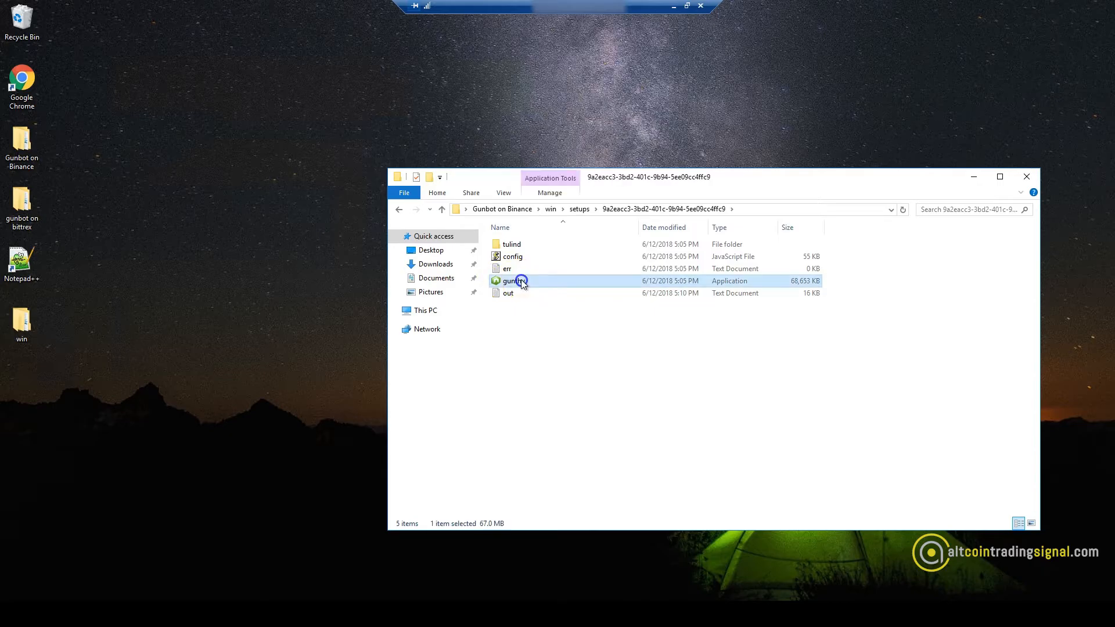
{"action": "double_click", "coordinate": [522, 283]}
{"action": "left_click_drag", "start_coordinate": [243, 23], "coordinate": [326, 102]}
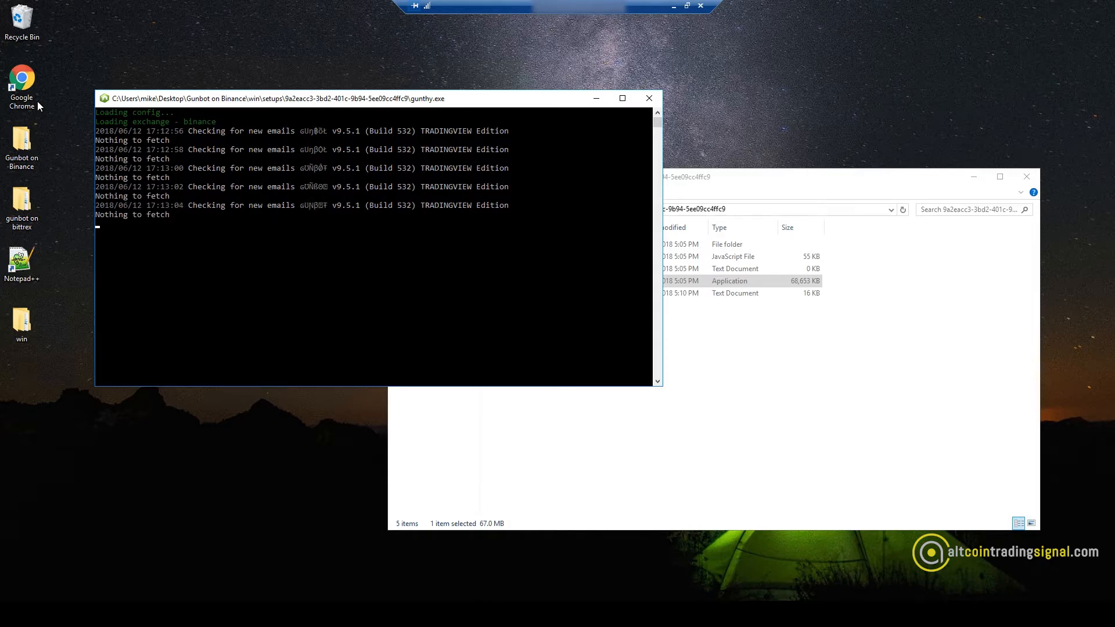
Move the gunthy.exe console out of the way and close the folder window.
{"action": "left_click", "coordinate": [595, 98]}
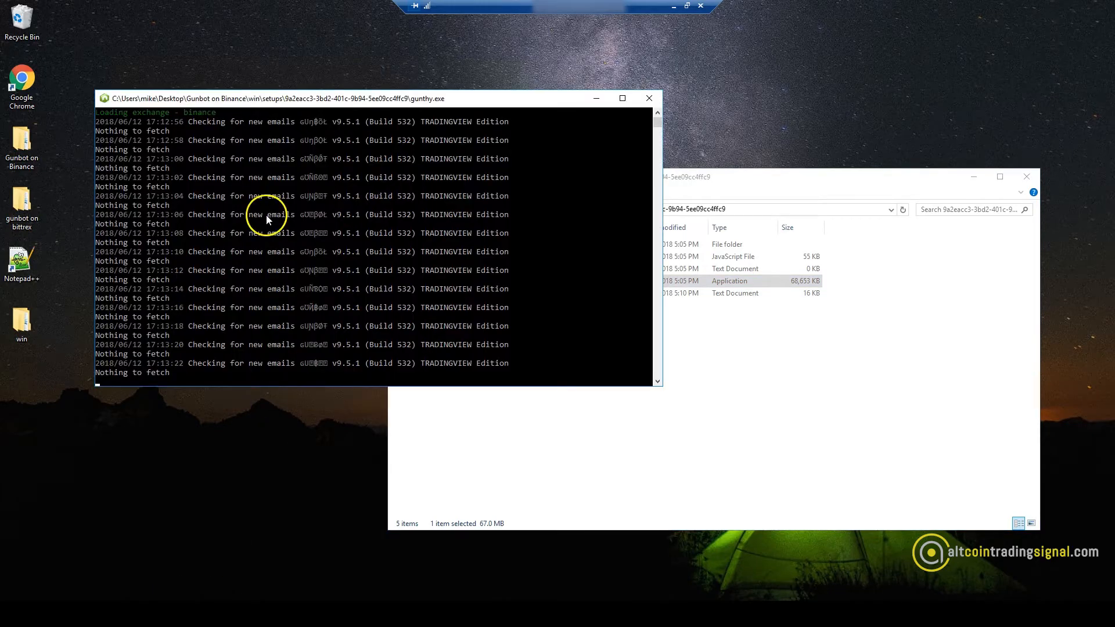
{"action": "left_click_drag", "start_coordinate": [244, 97], "coordinate": [423, 68]}
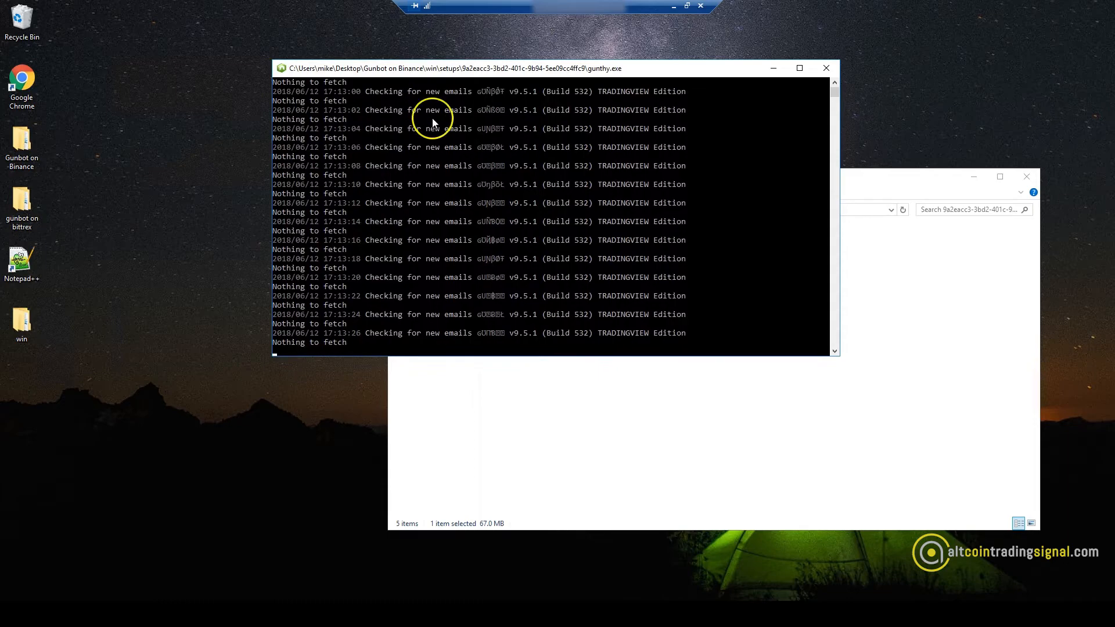
{"action": "left_click", "coordinate": [828, 69]}
{"action": "left_click_drag", "start_coordinate": [683, 172], "coordinate": [572, 158]}
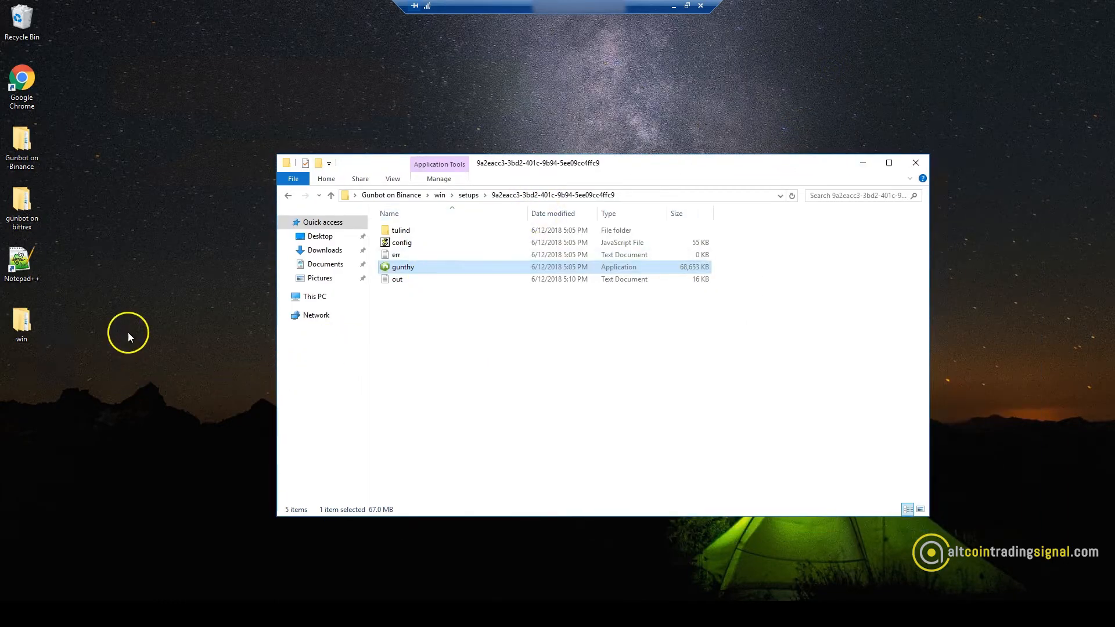
{"action": "left_click", "coordinate": [919, 163]}
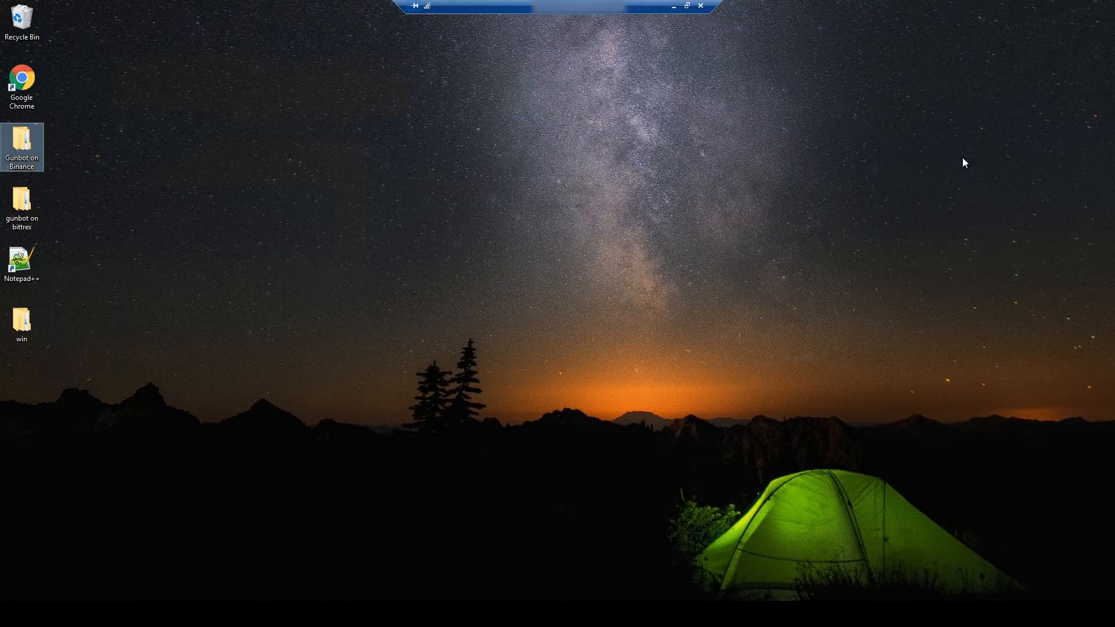
Minimize the bot console and restore the ADA/BTC 240-minute TradingView chart.
{"action": "left_click", "coordinate": [567, 321]}
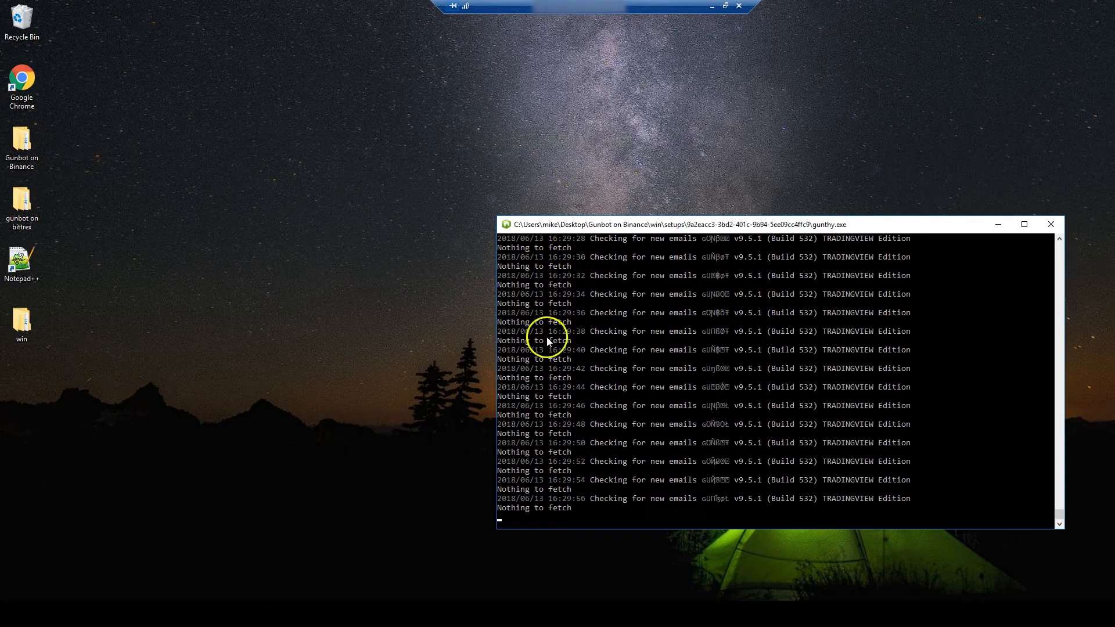
{"action": "left_click", "coordinate": [1002, 225]}
{"action": "left_click", "coordinate": [168, 614]}
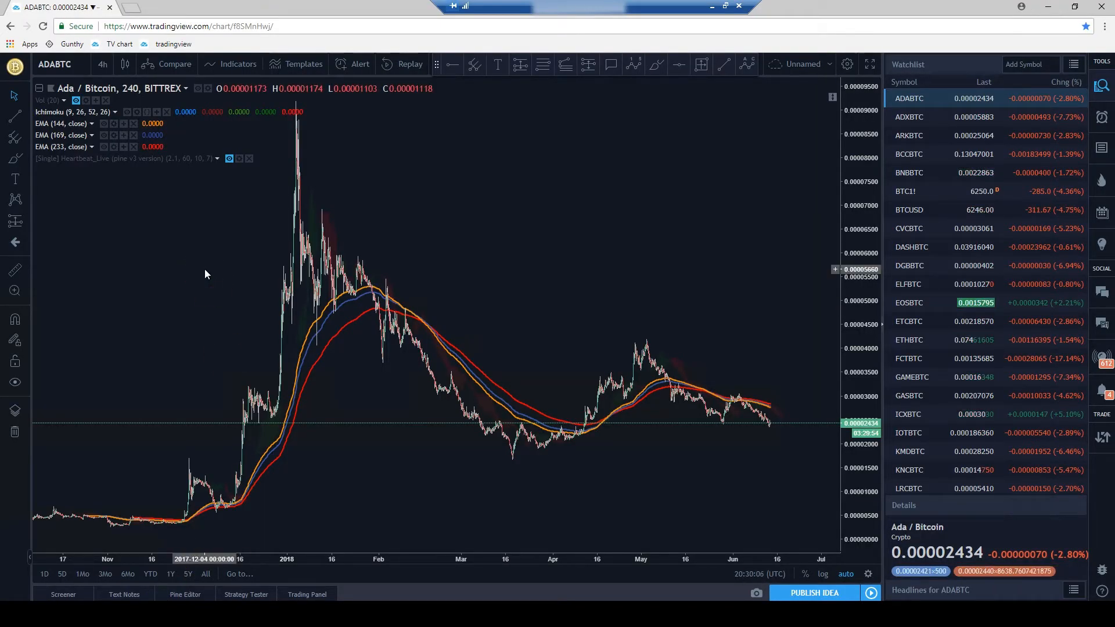
Look through the account menu and the Indicators & Strategies list on the ADABTC chart.
{"action": "left_click", "coordinate": [15, 66]}
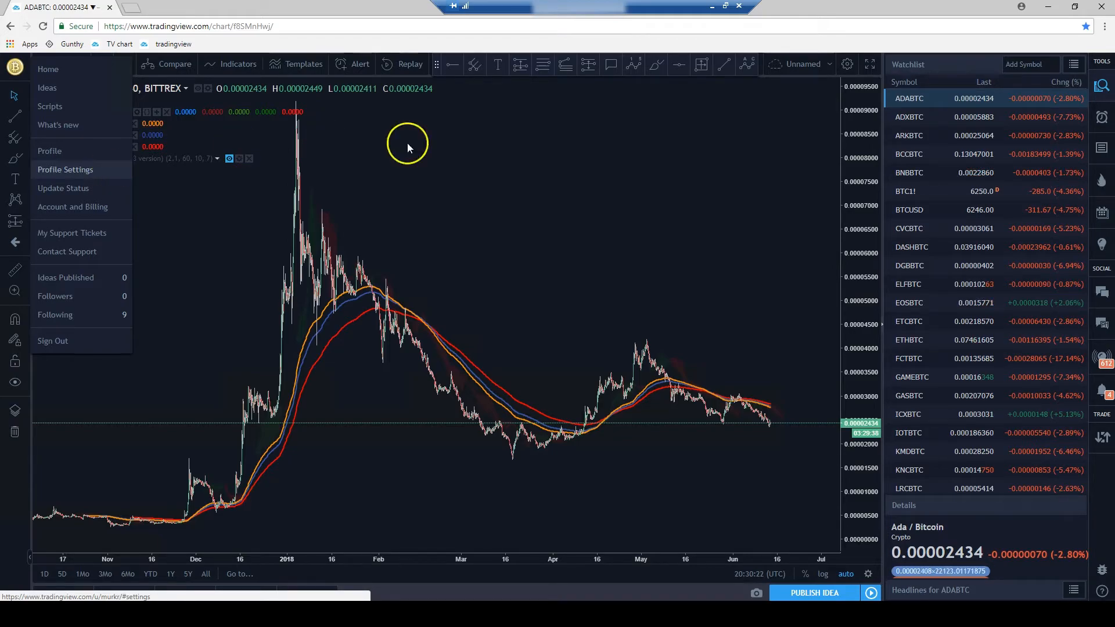
{"action": "left_click", "coordinate": [629, 382]}
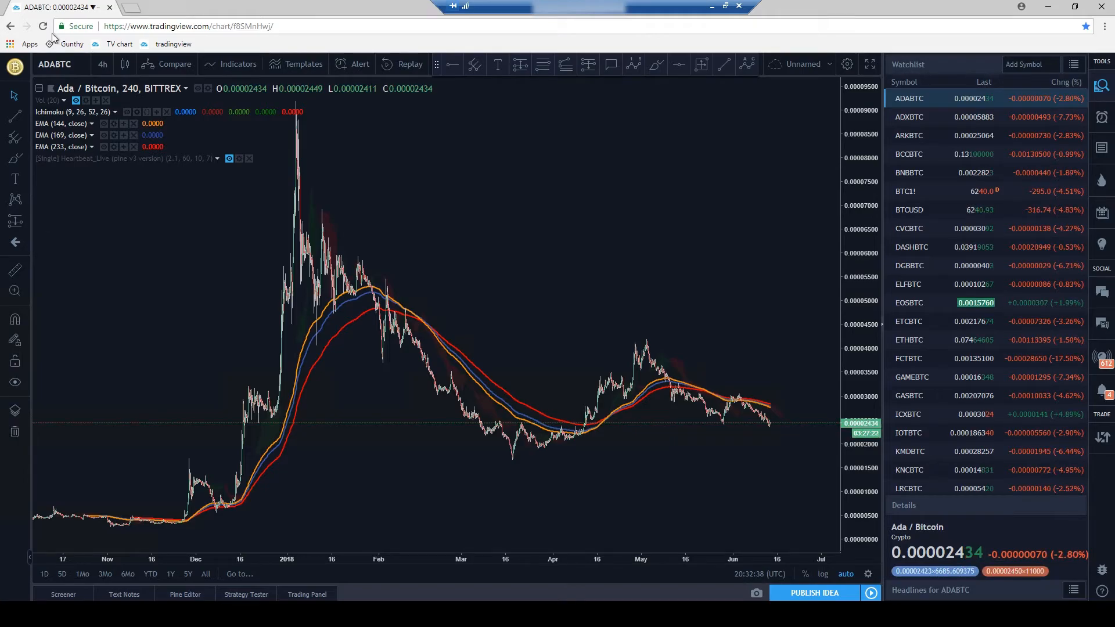
{"action": "left_click", "coordinate": [236, 65]}
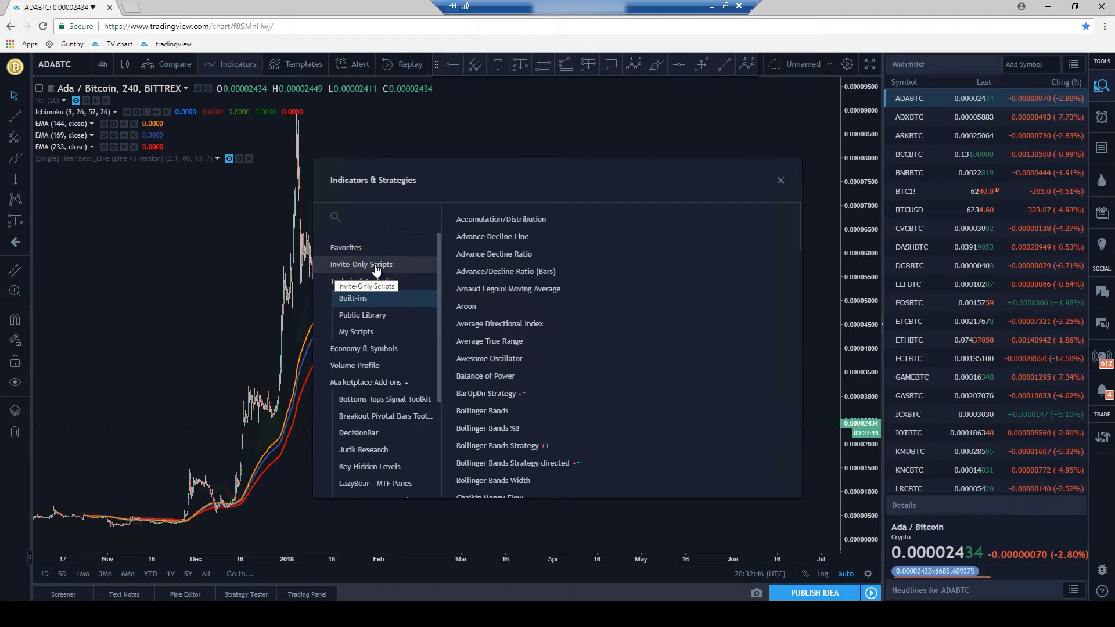
{"action": "left_click", "coordinate": [780, 180]}
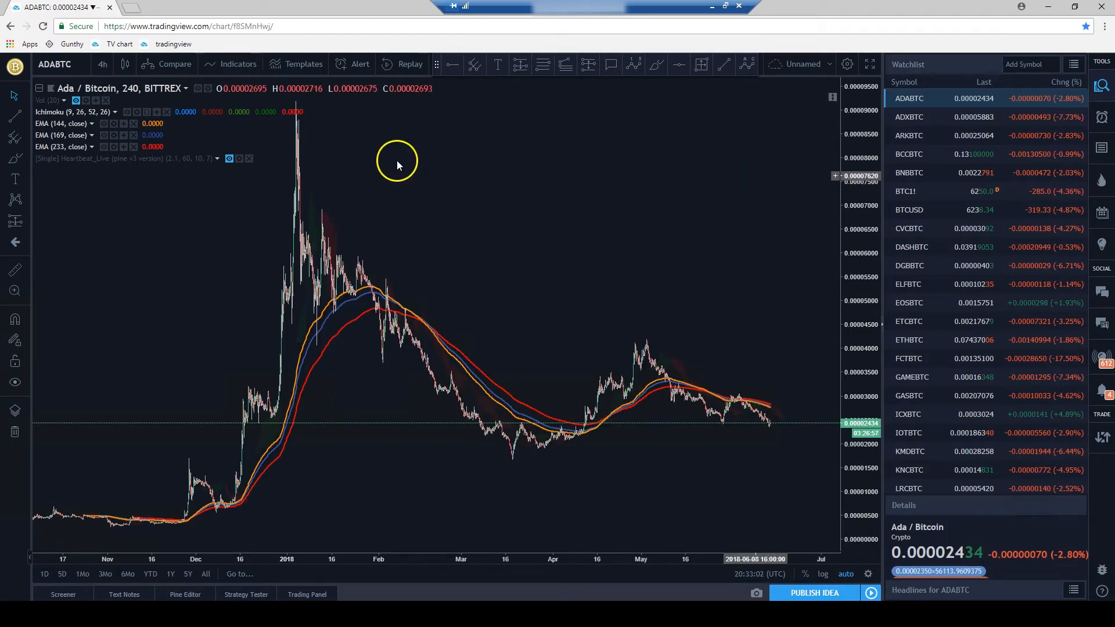
Collapse and re-expand the legend, then turn on the Heartbeat_Live indicator.
{"action": "left_click", "coordinate": [39, 89]}
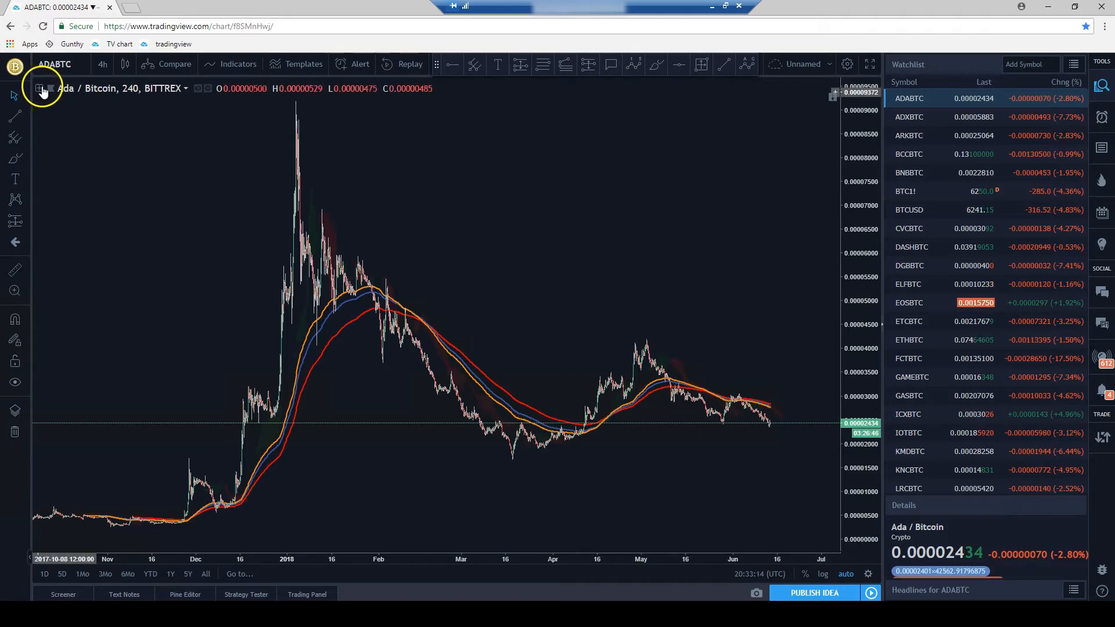
{"action": "left_click", "coordinate": [39, 89]}
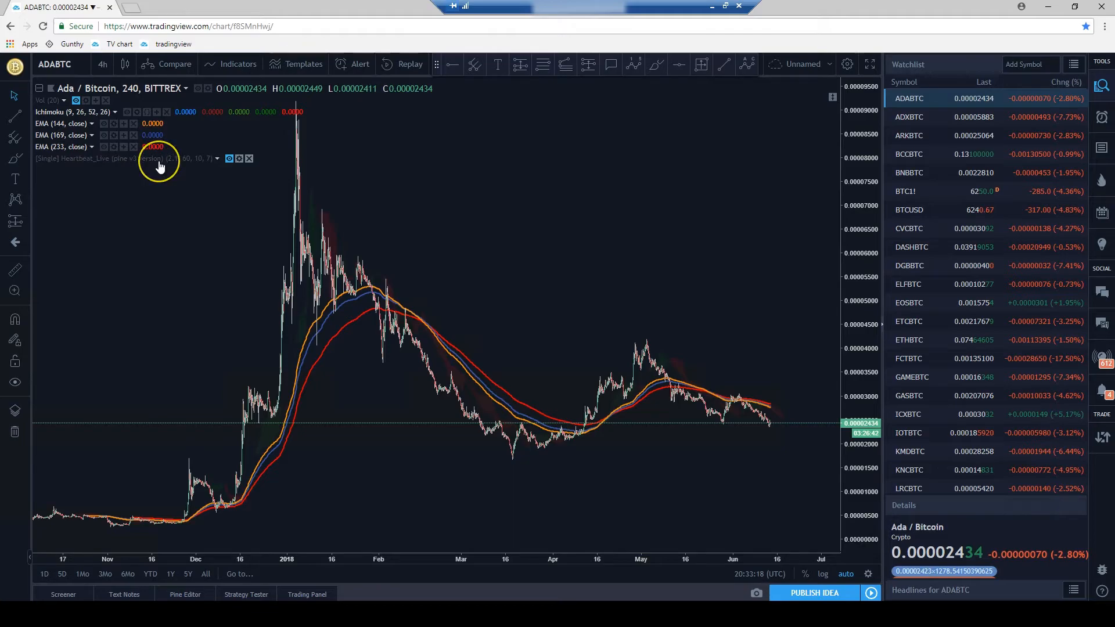
{"action": "left_click", "coordinate": [229, 159]}
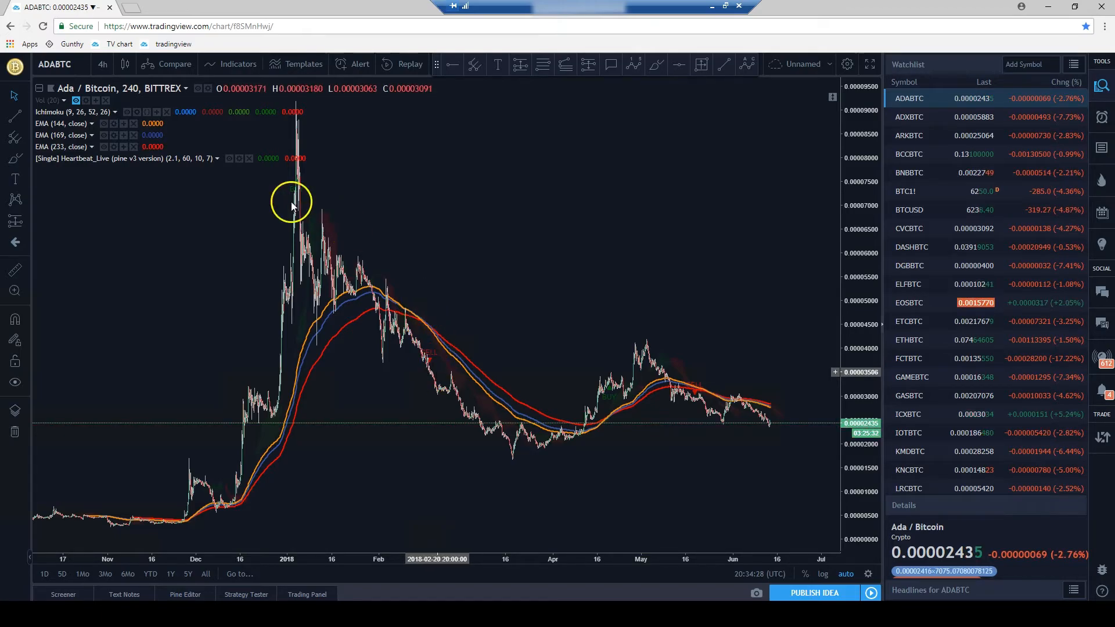
{"action": "left_click", "coordinate": [102, 64]}
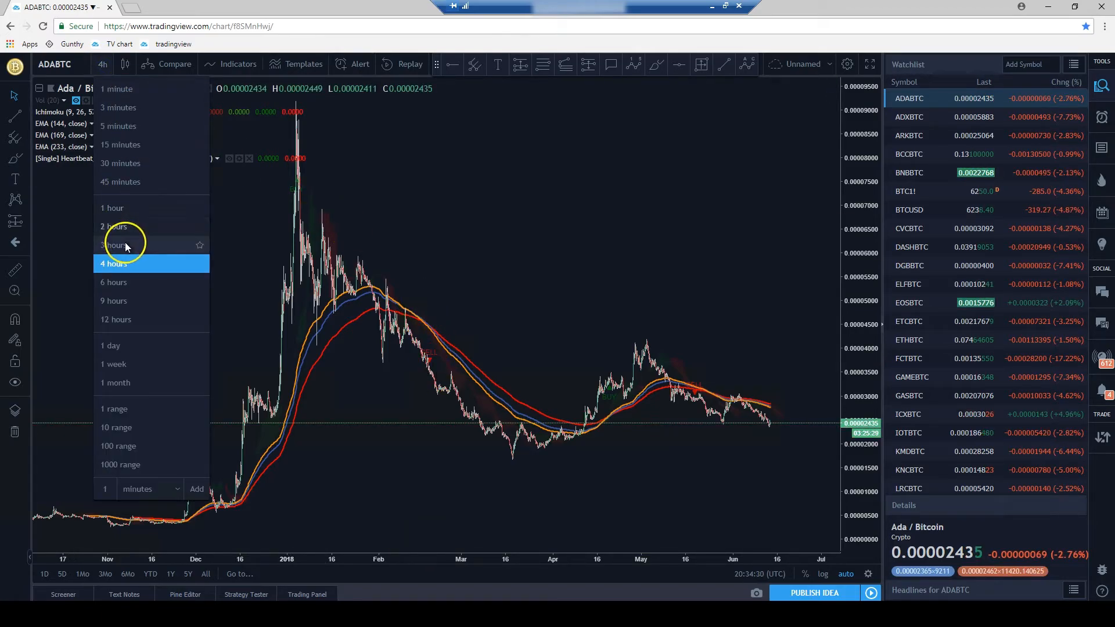
Put the ADABTC chart on 3-hour candles, trying 1-hour on the way, and zoom in.
{"action": "left_click", "coordinate": [118, 244]}
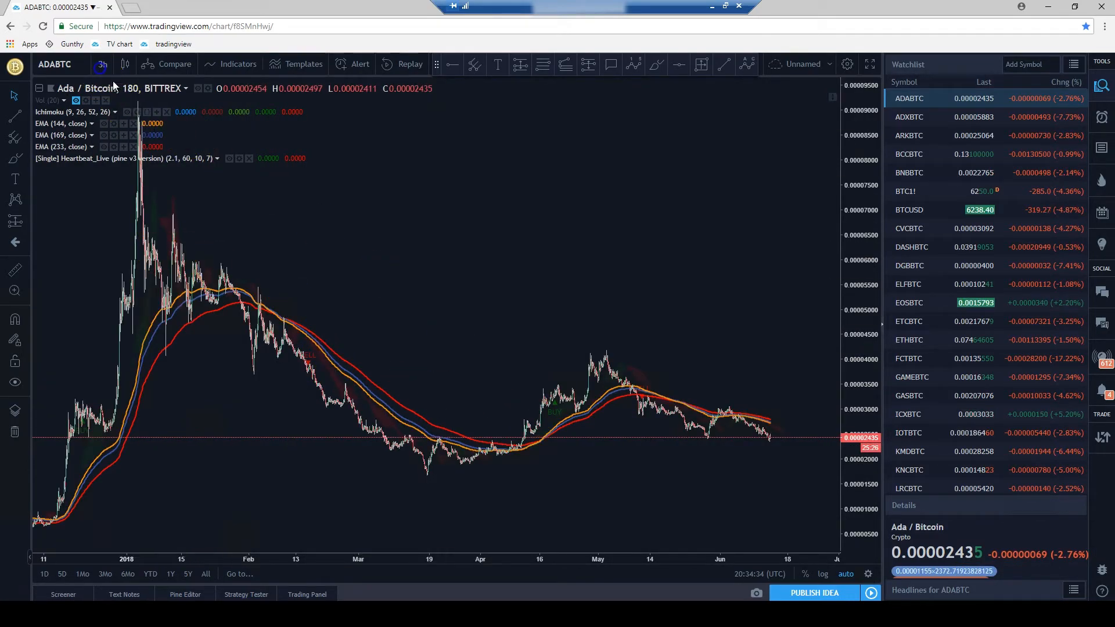
{"action": "left_click", "coordinate": [105, 65]}
{"action": "left_click", "coordinate": [121, 211]}
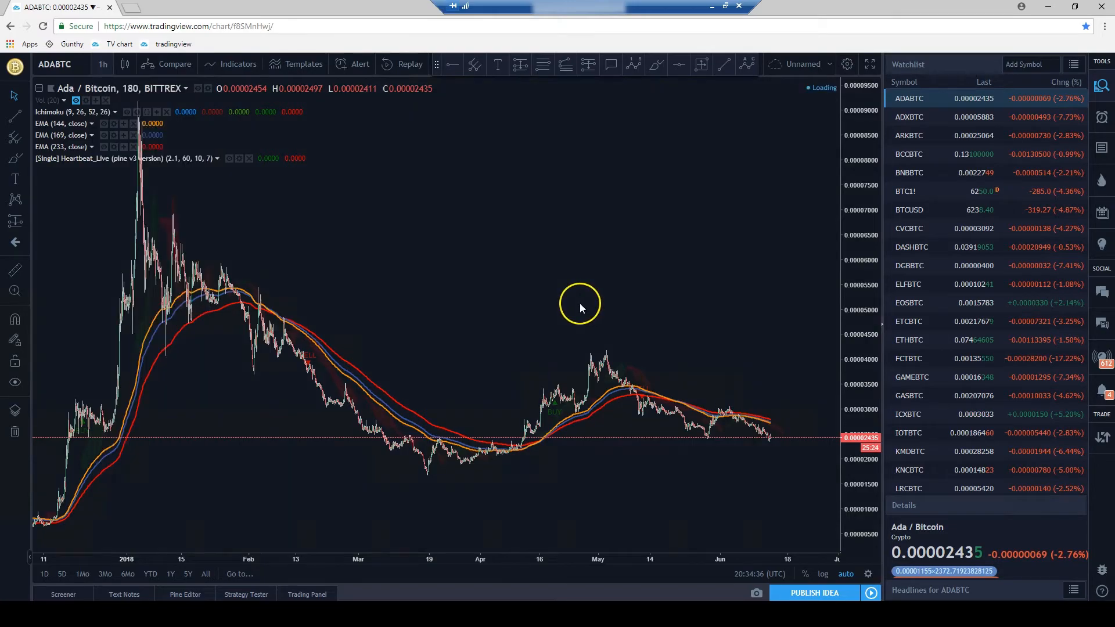
{"action": "left_click_drag", "start_coordinate": [421, 558], "coordinate": [278, 554]}
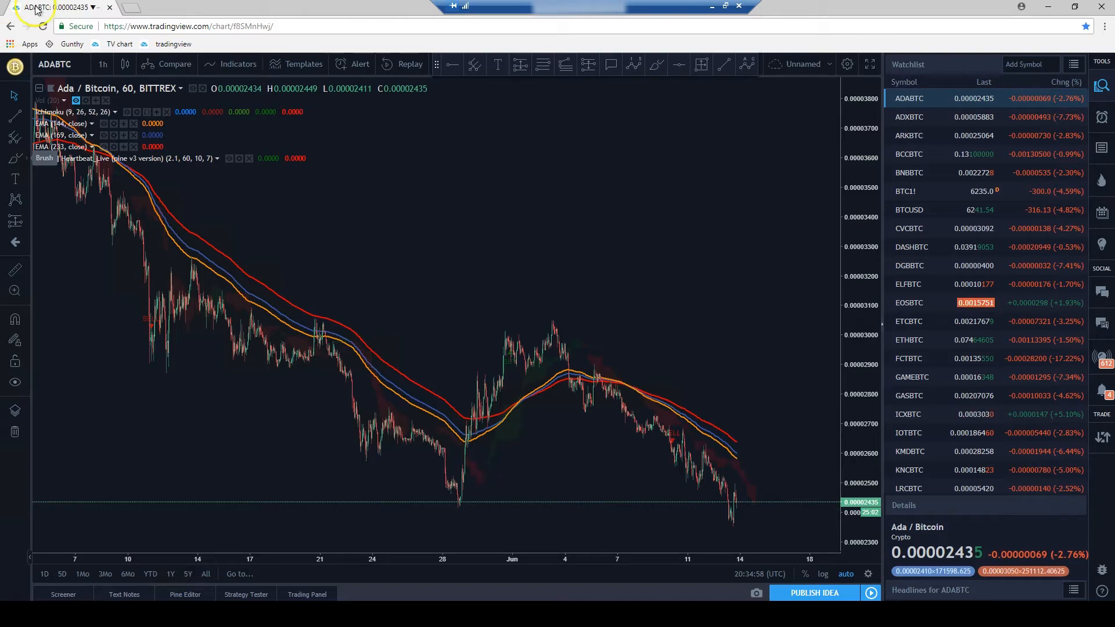
{"action": "left_click", "coordinate": [103, 64]}
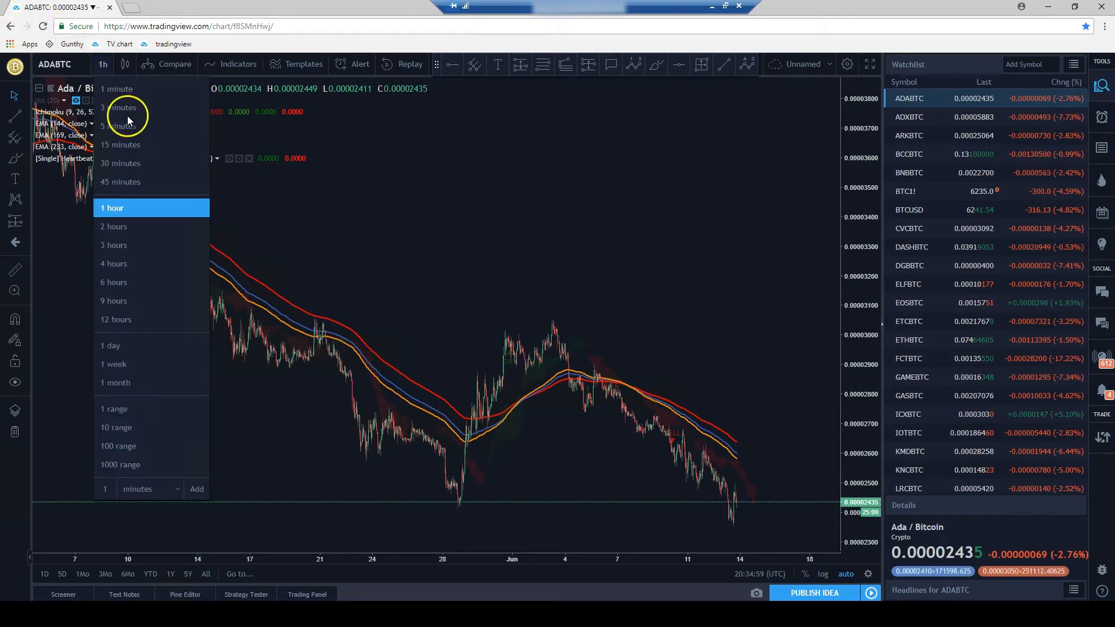
{"action": "left_click", "coordinate": [124, 245]}
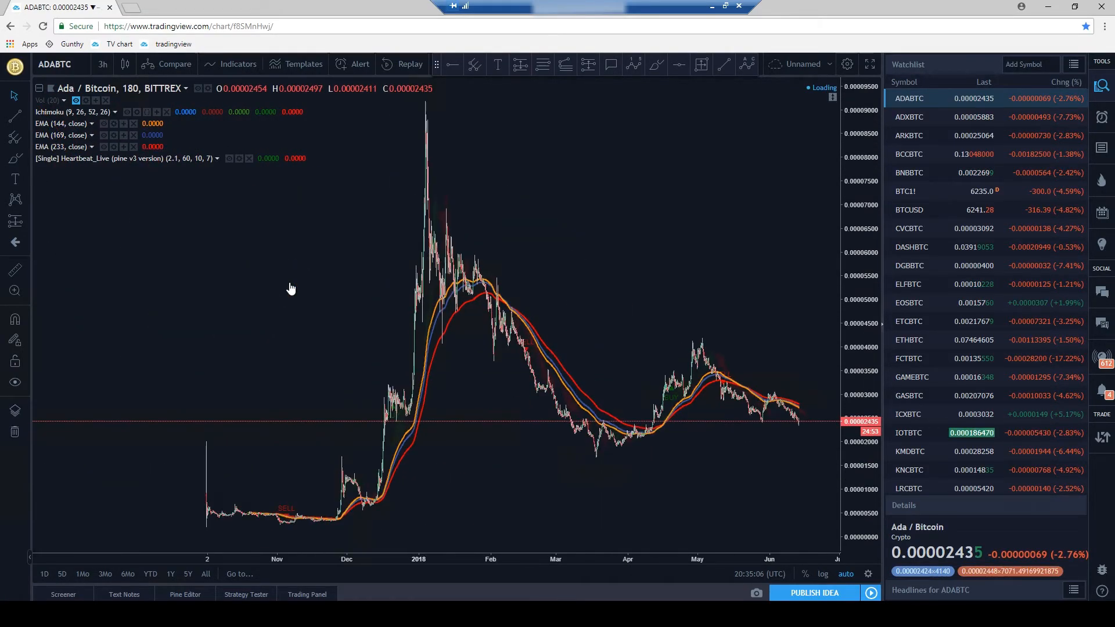
{"action": "scroll", "coordinate": [289, 287], "scroll_direction": "up", "scroll_amount": 1}
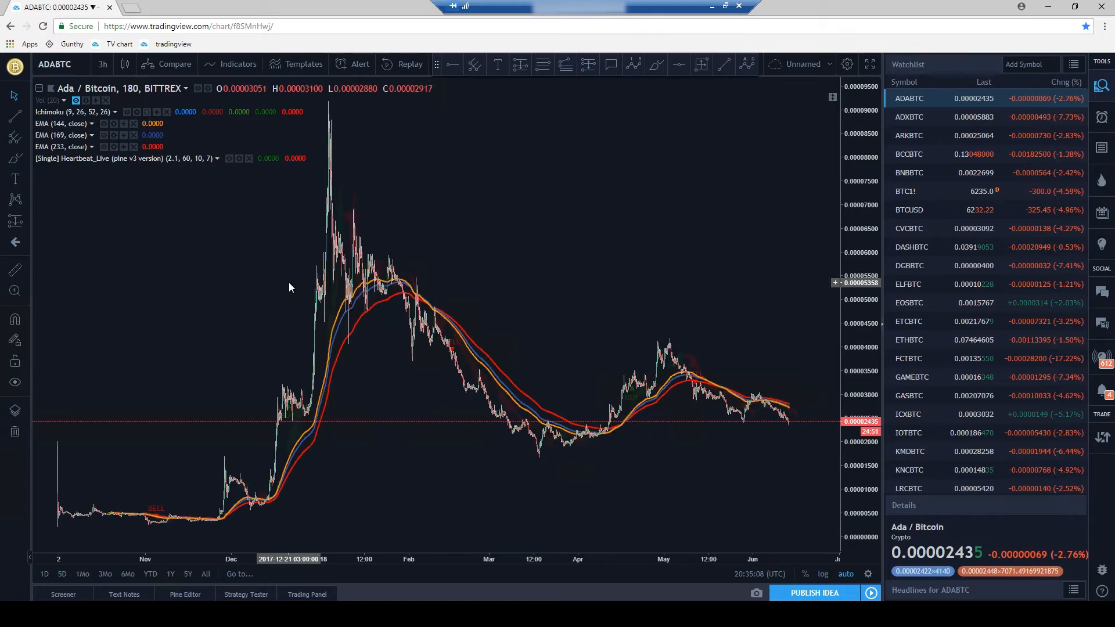
Set the Heartbeat inputs to Buylevel 0.98, lookback 53 and Match To Chart Period 36.
{"action": "left_click", "coordinate": [238, 160]}
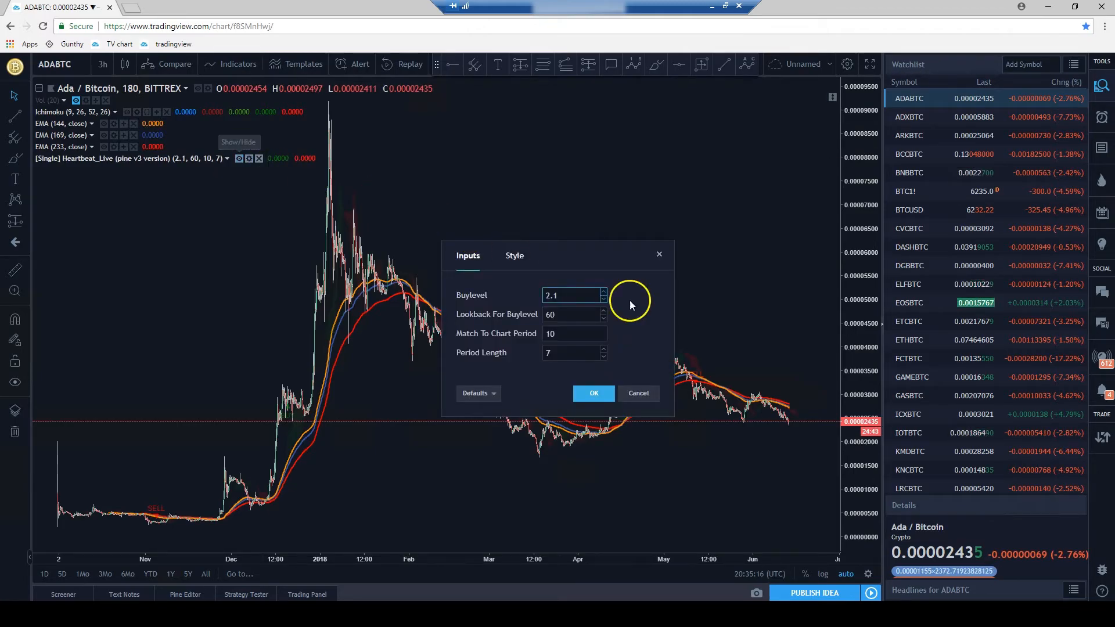
{"action": "left_click", "coordinate": [581, 296]}
{"action": "left_click_drag", "start_coordinate": [580, 296], "coordinate": [530, 293]}
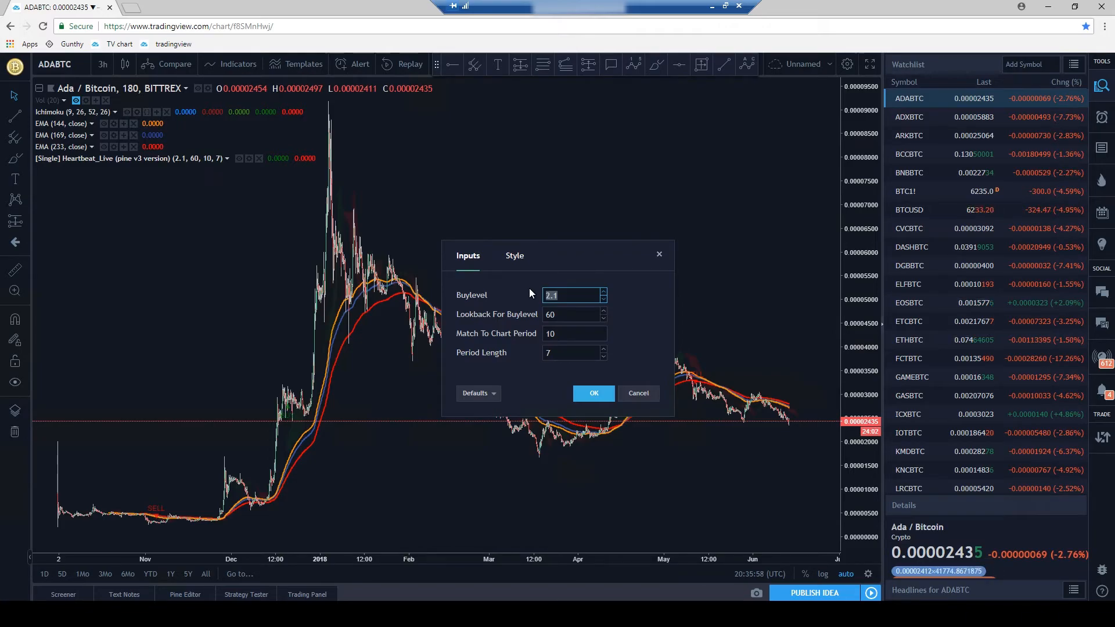
{"action": "left_click", "coordinate": [560, 294]}
{"action": "type", "text": ".98"}
{"action": "key", "text": "Tab"}
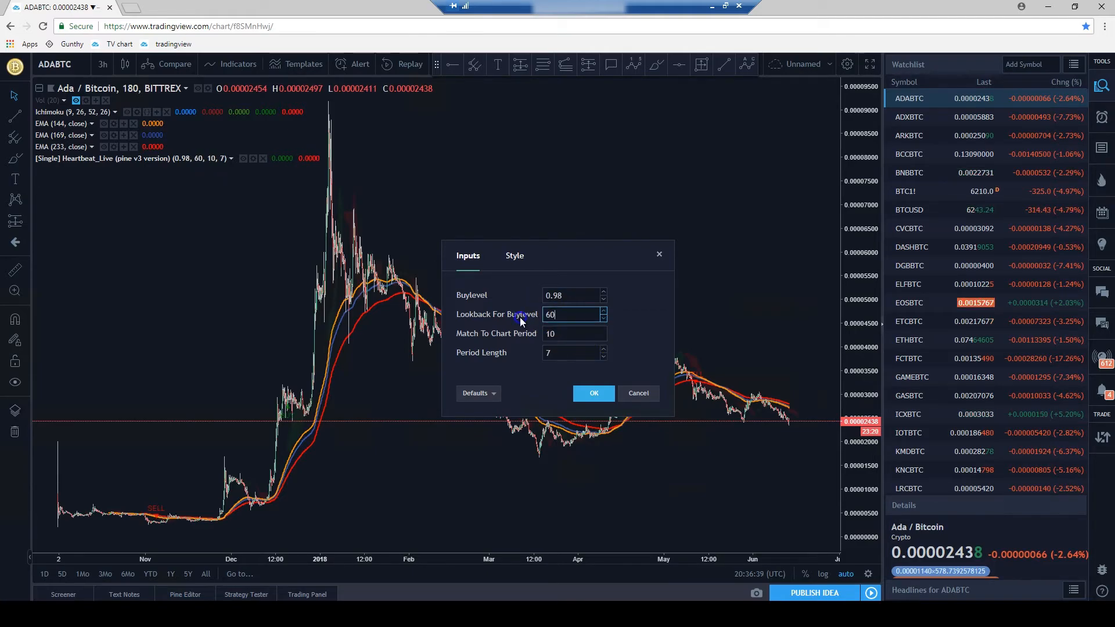
{"action": "type", "text": "53"}
{"action": "key", "text": "Tab"}
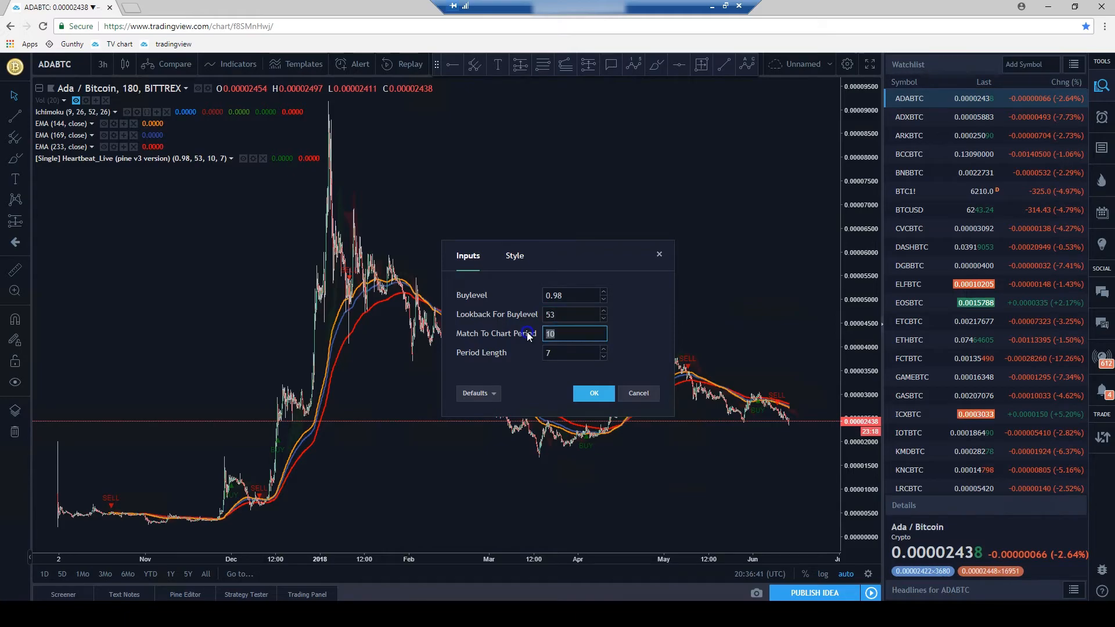
{"action": "type", "text": "36"}
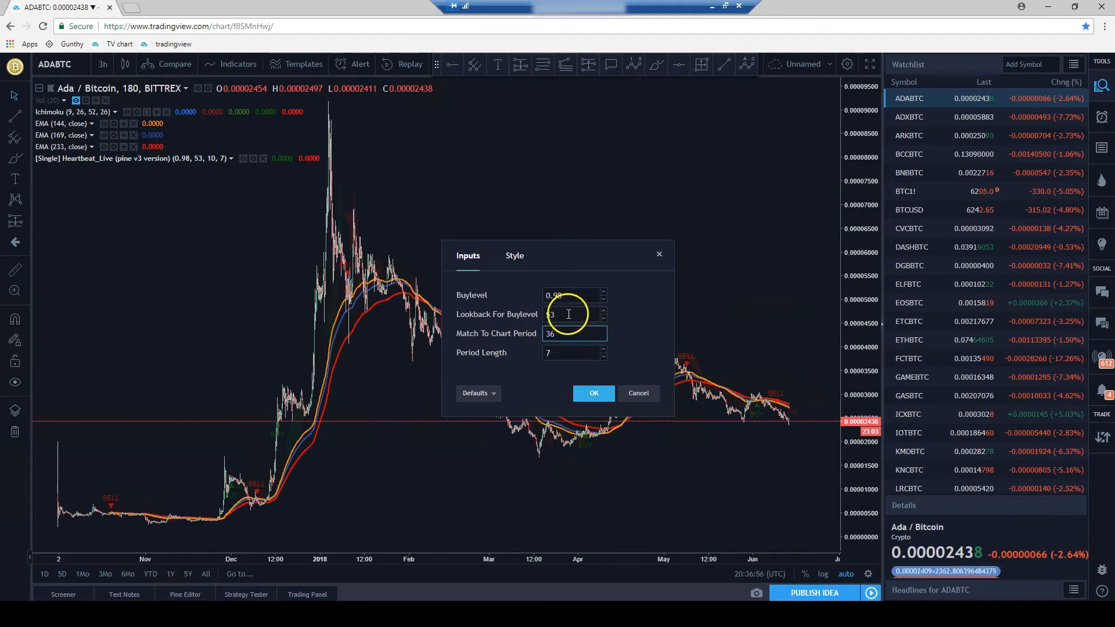
{"action": "left_click", "coordinate": [595, 397]}
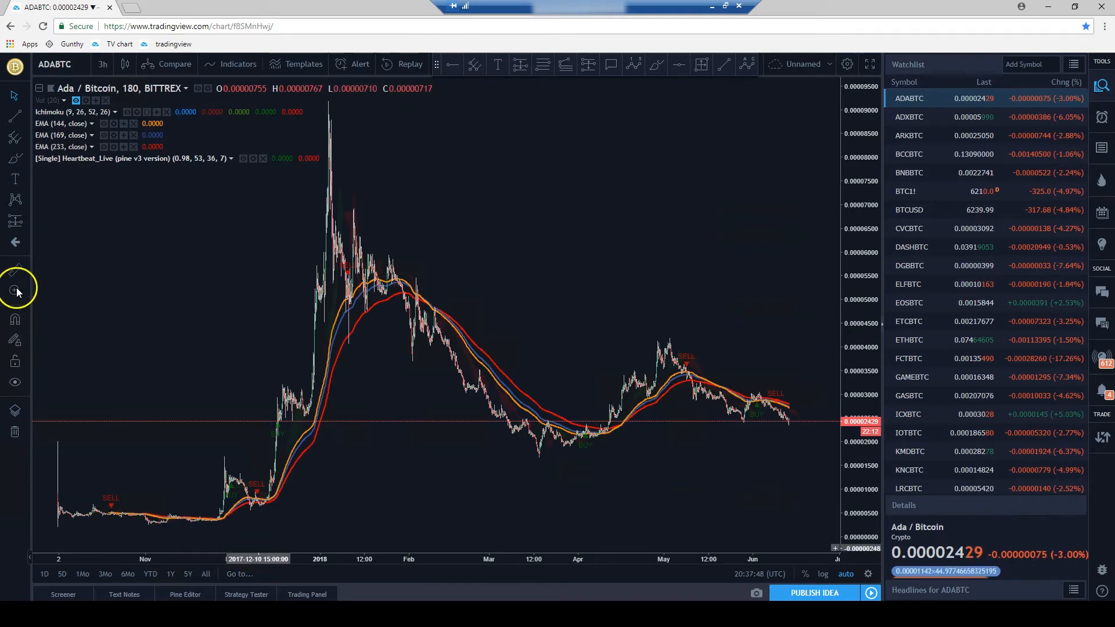
{"action": "left_click", "coordinate": [280, 410], "text": "shift"}
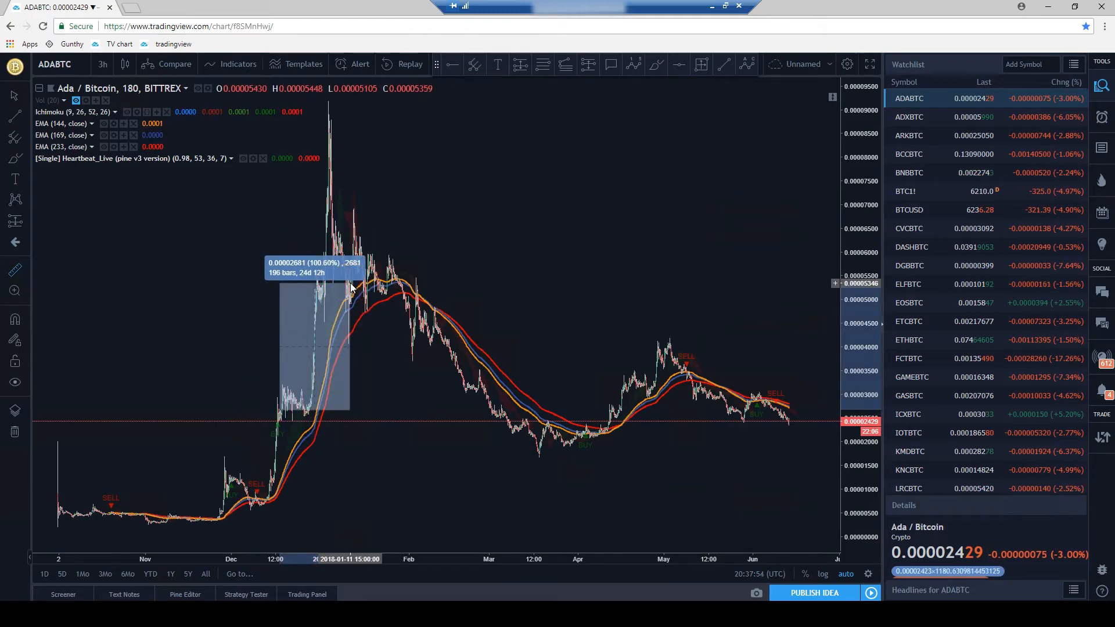
{"action": "left_click", "coordinate": [386, 295]}
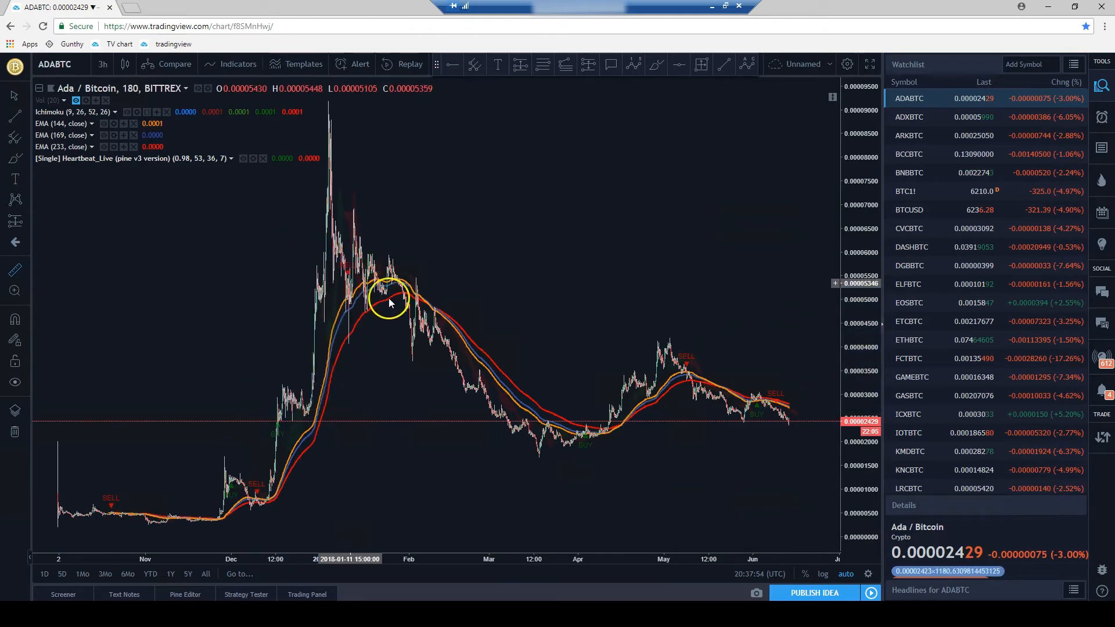
{"action": "left_click", "coordinate": [349, 288]}
{"action": "left_click", "coordinate": [458, 343]}
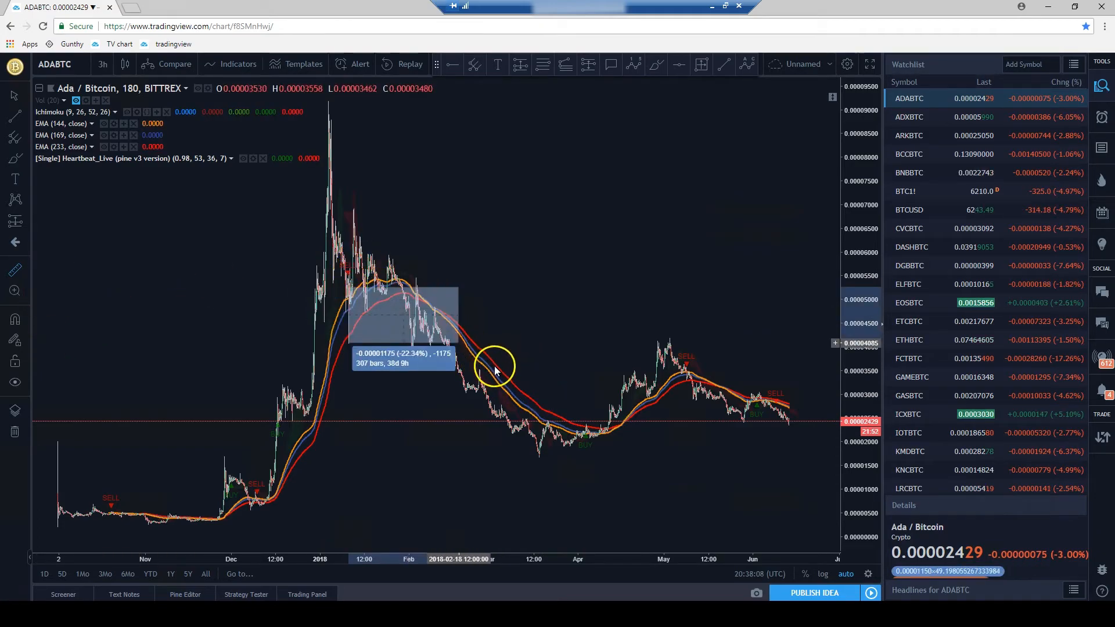
{"action": "left_click", "coordinate": [589, 435]}
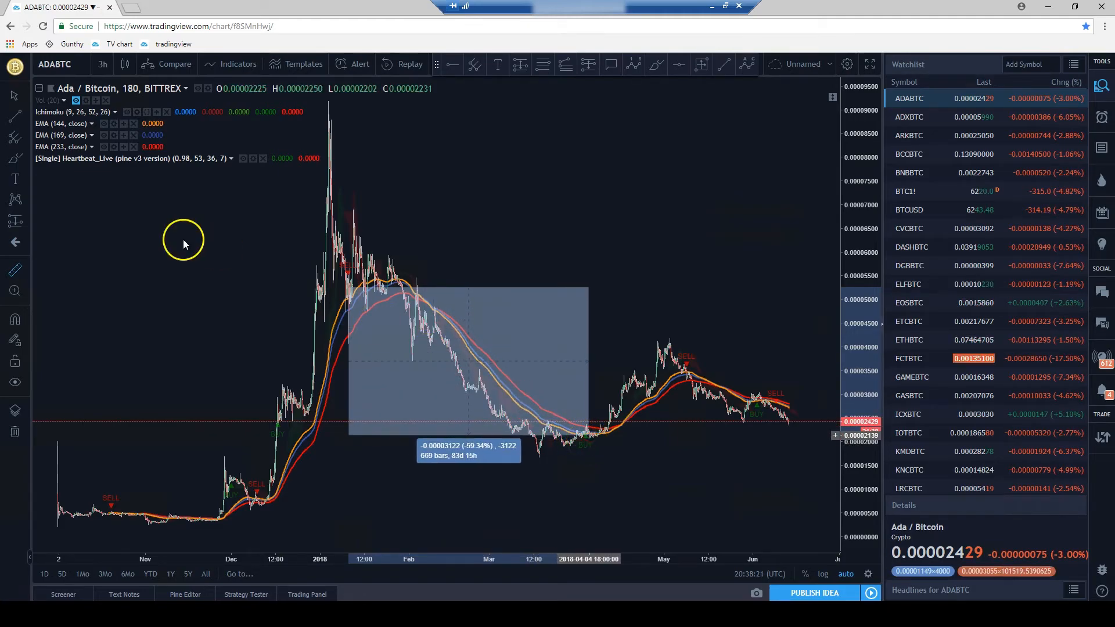
{"action": "left_click", "coordinate": [182, 243]}
{"action": "left_click", "coordinate": [591, 432]}
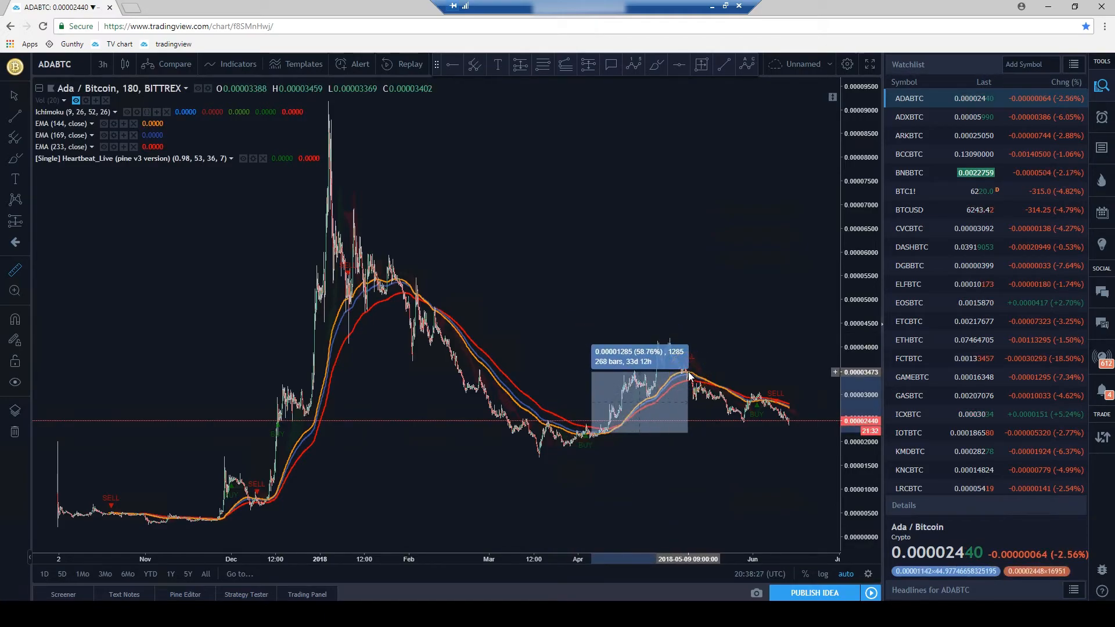
{"action": "left_click", "coordinate": [688, 372]}
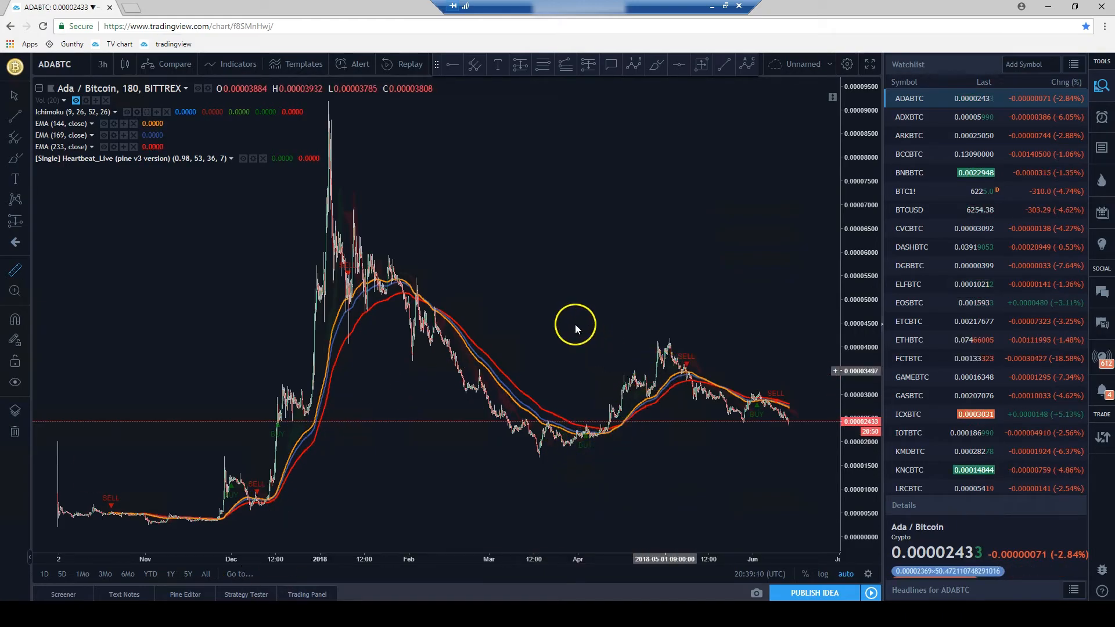
Start a new ADABTC alert with the Heartbeat indicator as its condition.
{"action": "right_click", "coordinate": [562, 297]}
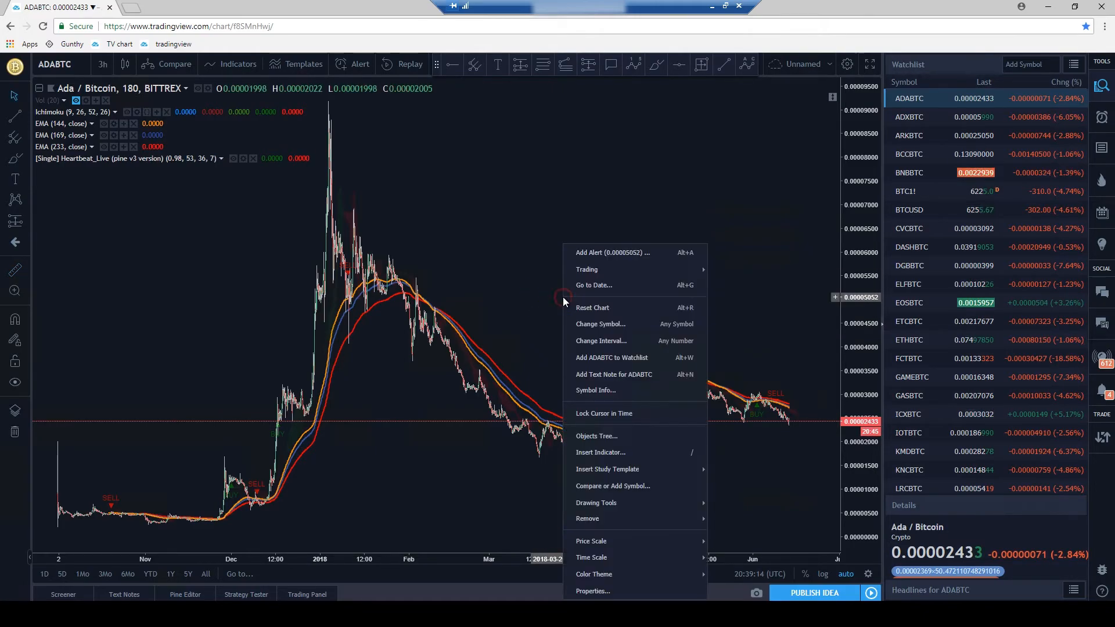
{"action": "left_click", "coordinate": [630, 254]}
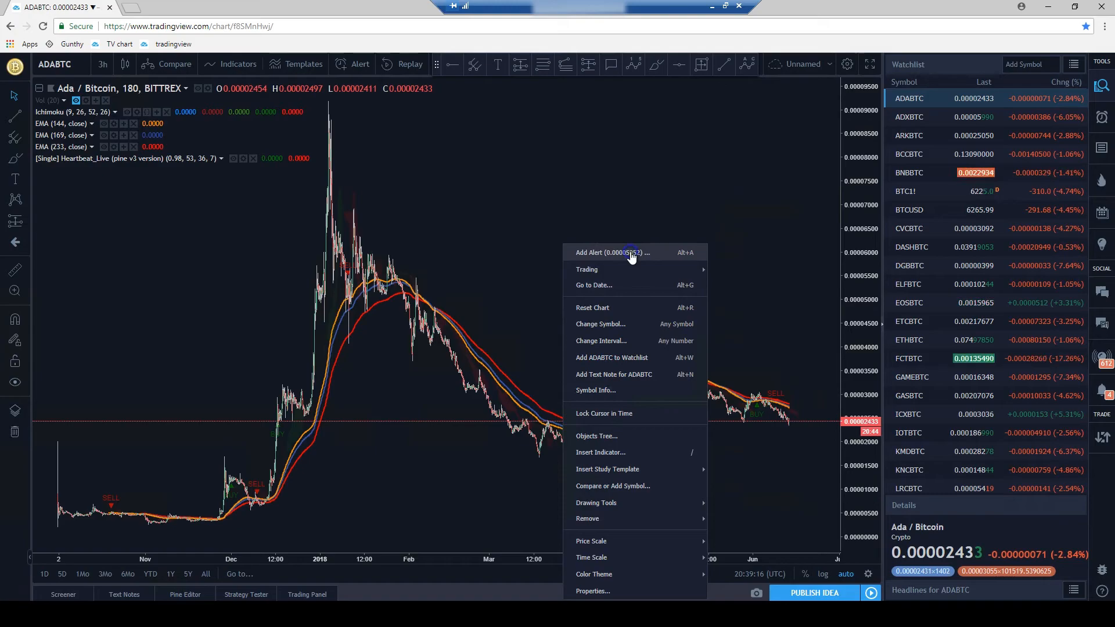
{"action": "left_click", "coordinate": [554, 179]}
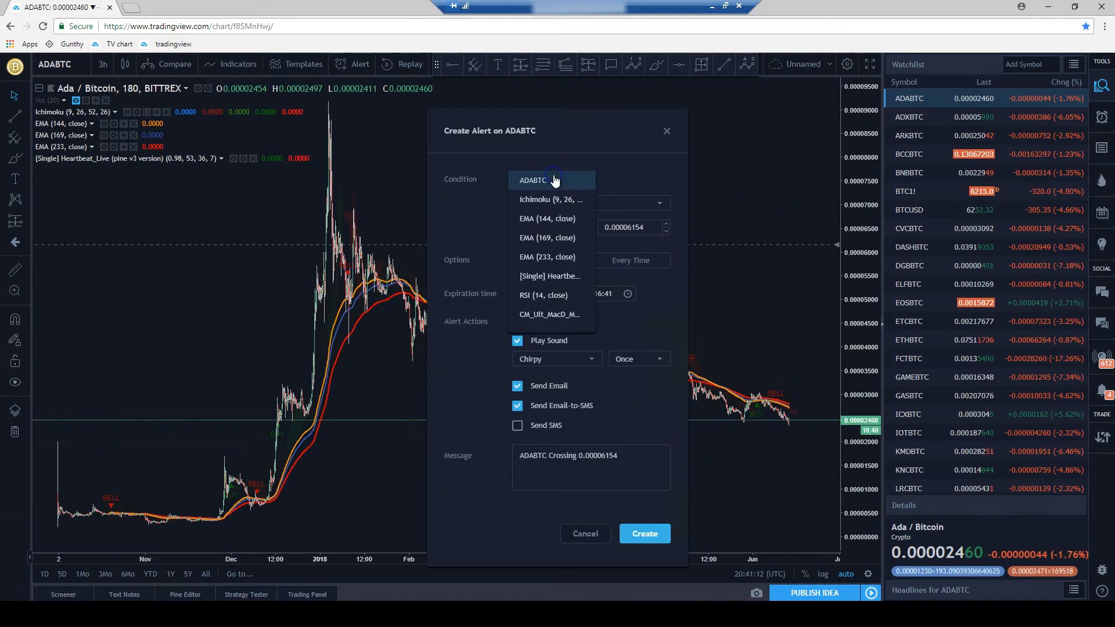
{"action": "left_click", "coordinate": [557, 278]}
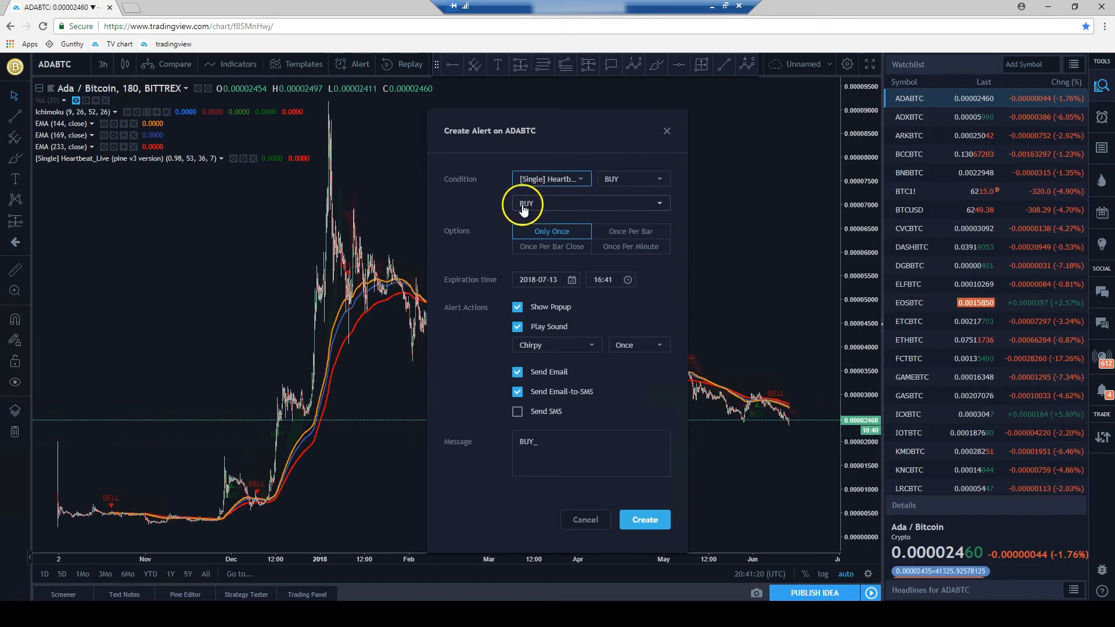
Make the alert fire once per bar close and expire on 2018-08-12.
{"action": "left_click", "coordinate": [565, 248]}
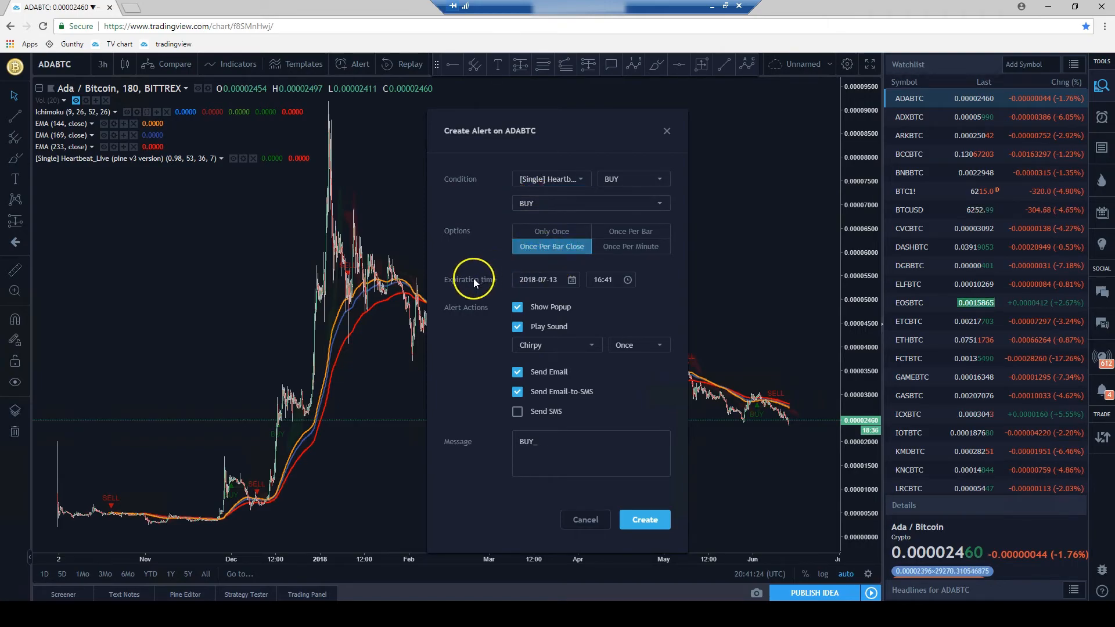
{"action": "left_click", "coordinate": [571, 280]}
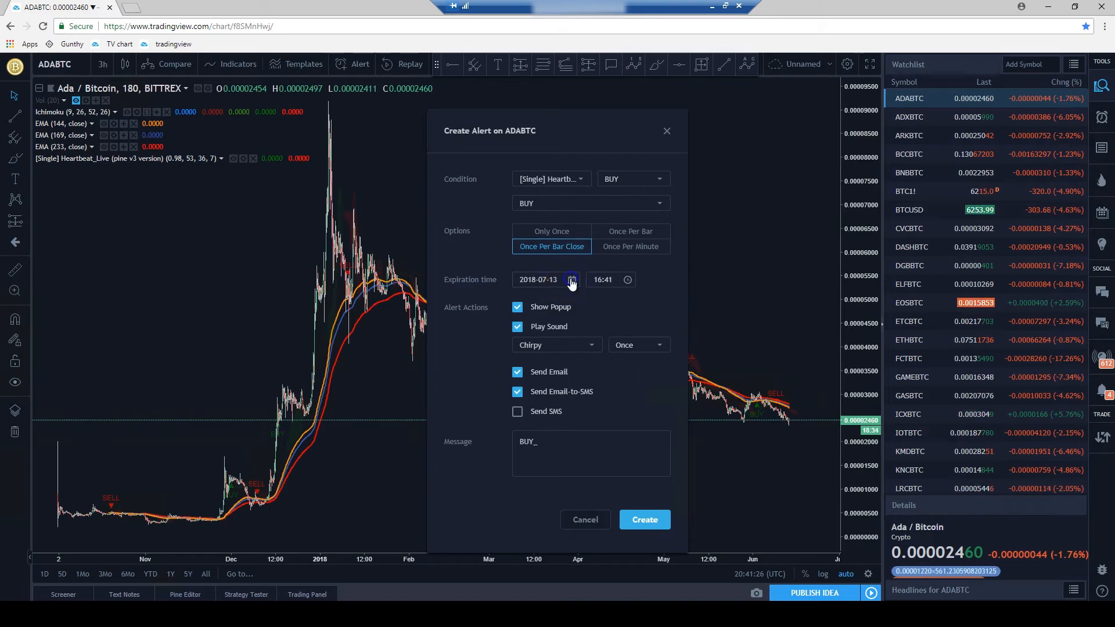
{"action": "left_click", "coordinate": [664, 304]}
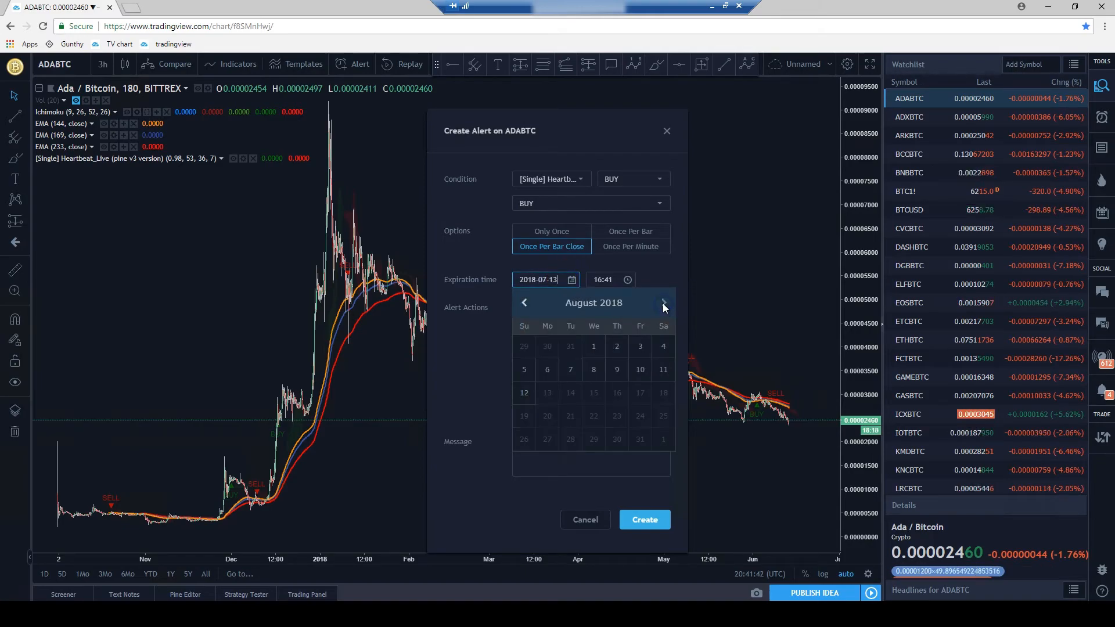
{"action": "left_click", "coordinate": [524, 391]}
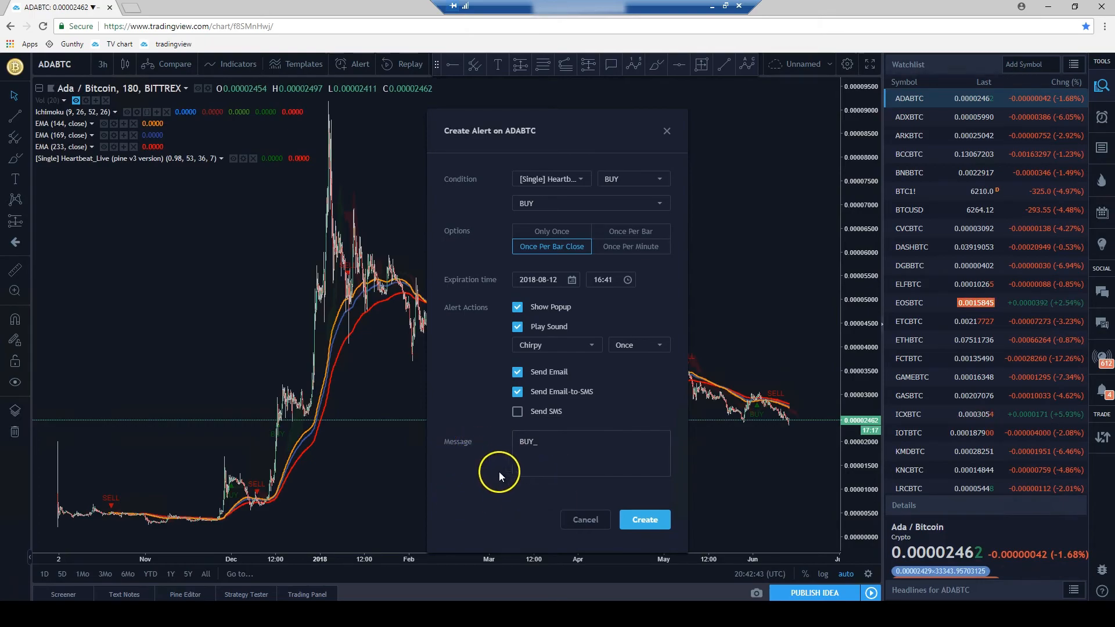
Load the Gunbot TradingView wiki in a new tab and select its example BUY/SELL message formats.
{"action": "left_click", "coordinate": [131, 8]}
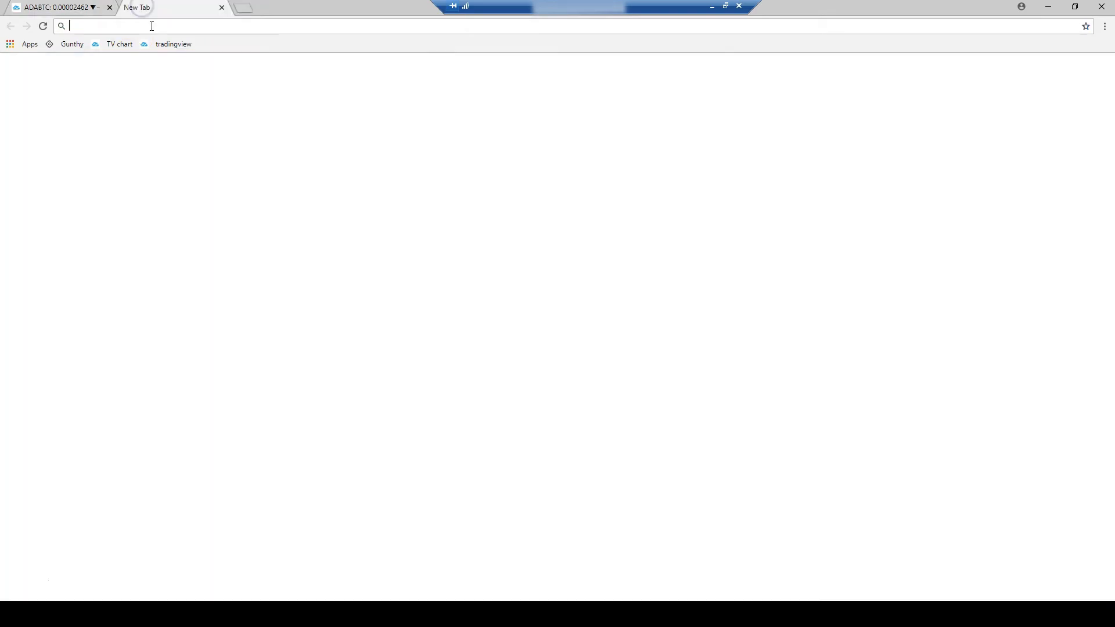
{"action": "type", "text": "https://github.com/GuntharDeNiro/BTCT/wiki/TradingView"}
{"action": "key", "text": "Return"}
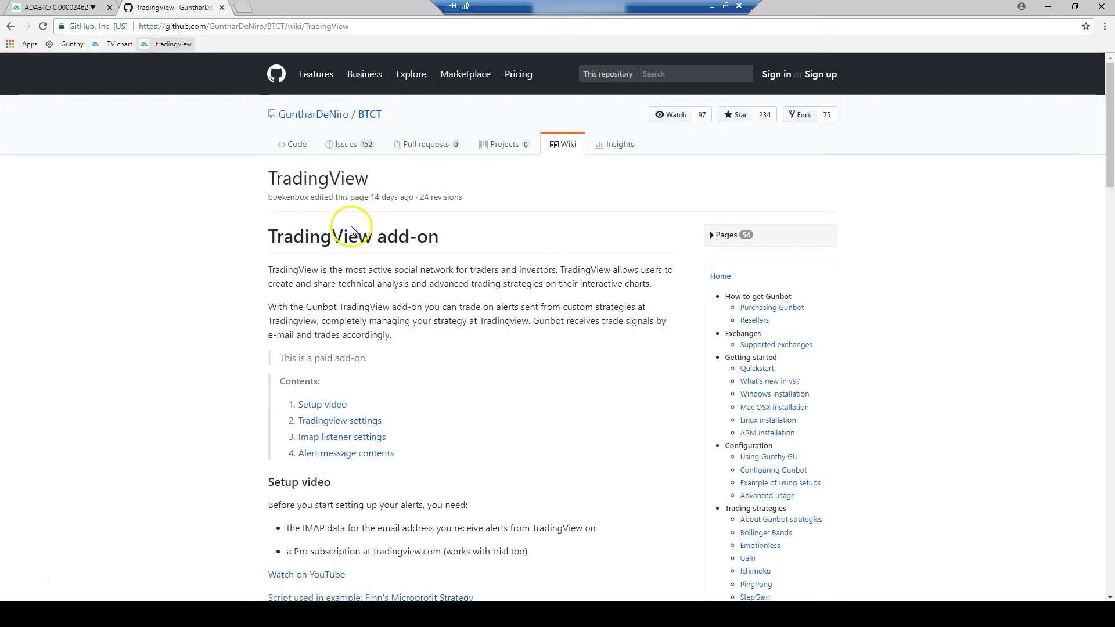
{"action": "scroll", "coordinate": [446, 291], "scroll_direction": "down", "scroll_amount": 7}
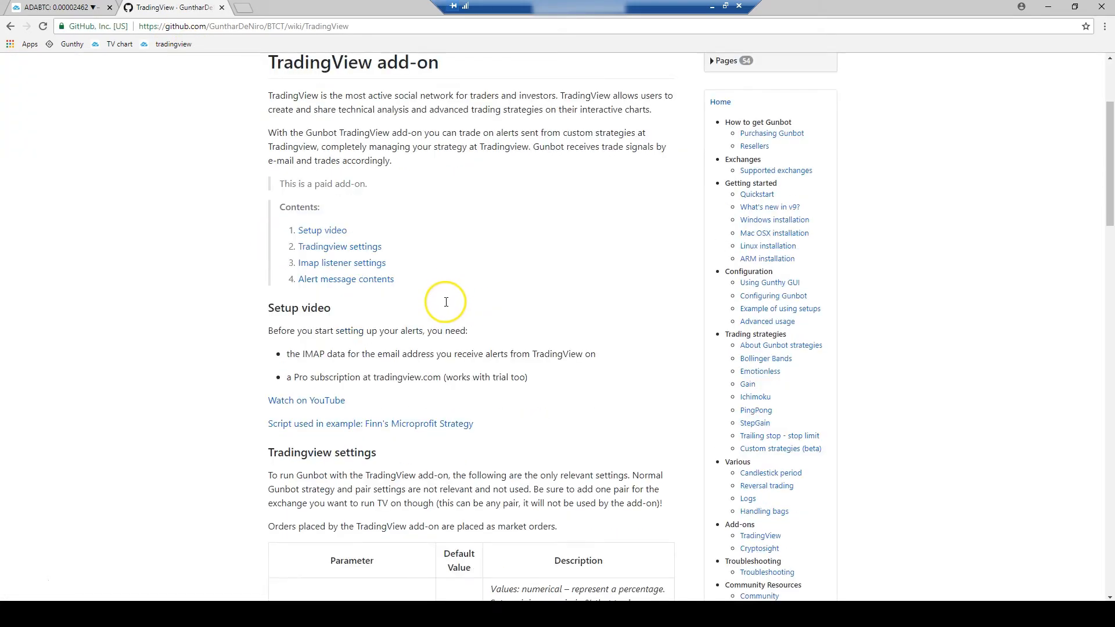
{"action": "scroll", "coordinate": [441, 311], "scroll_direction": "down", "scroll_amount": 15}
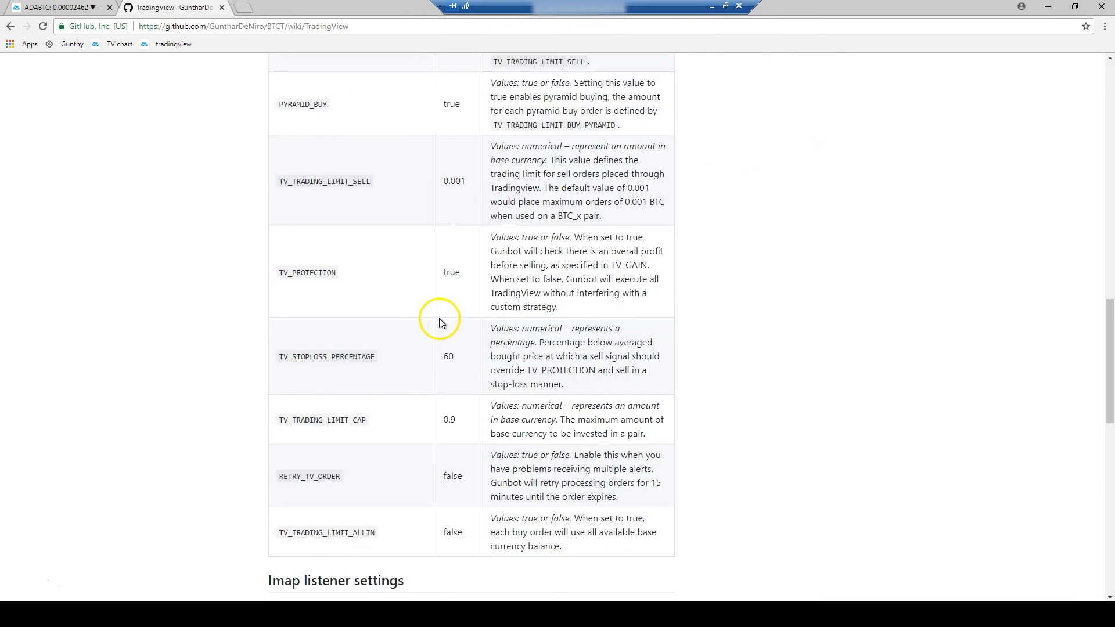
{"action": "scroll", "coordinate": [441, 318], "scroll_direction": "down", "scroll_amount": 9}
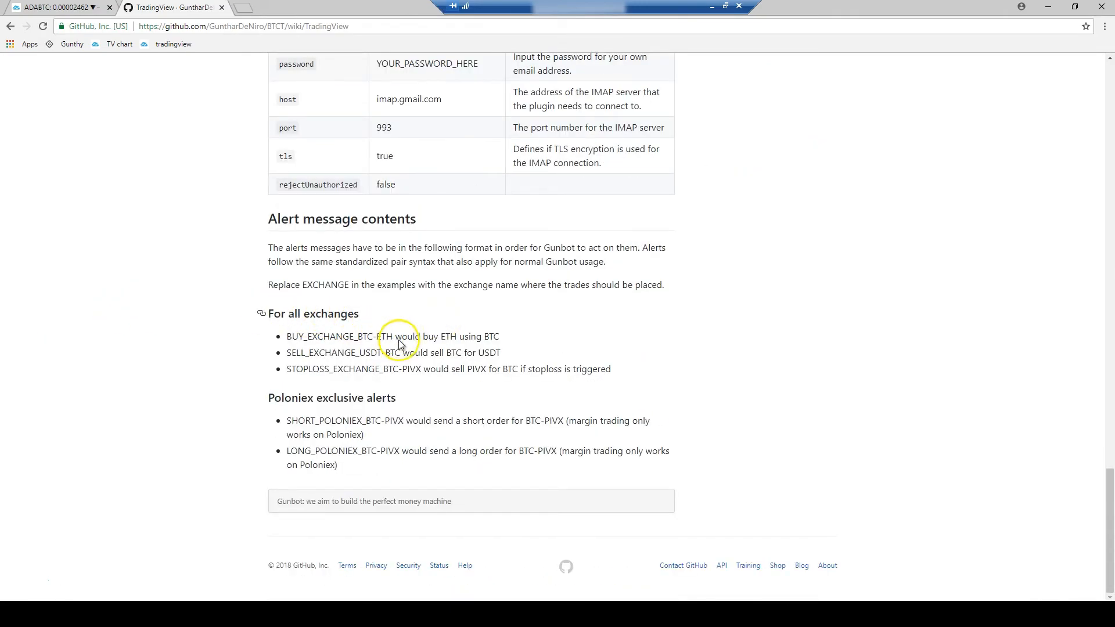
{"action": "left_click_drag", "start_coordinate": [401, 353], "coordinate": [282, 339]}
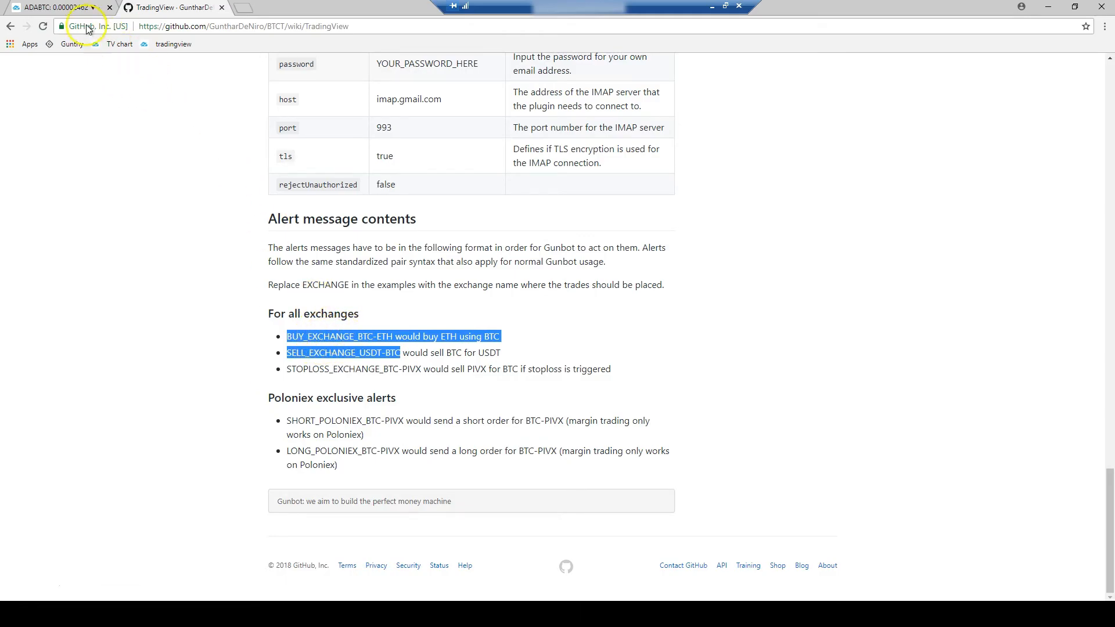
{"action": "left_click", "coordinate": [65, 7]}
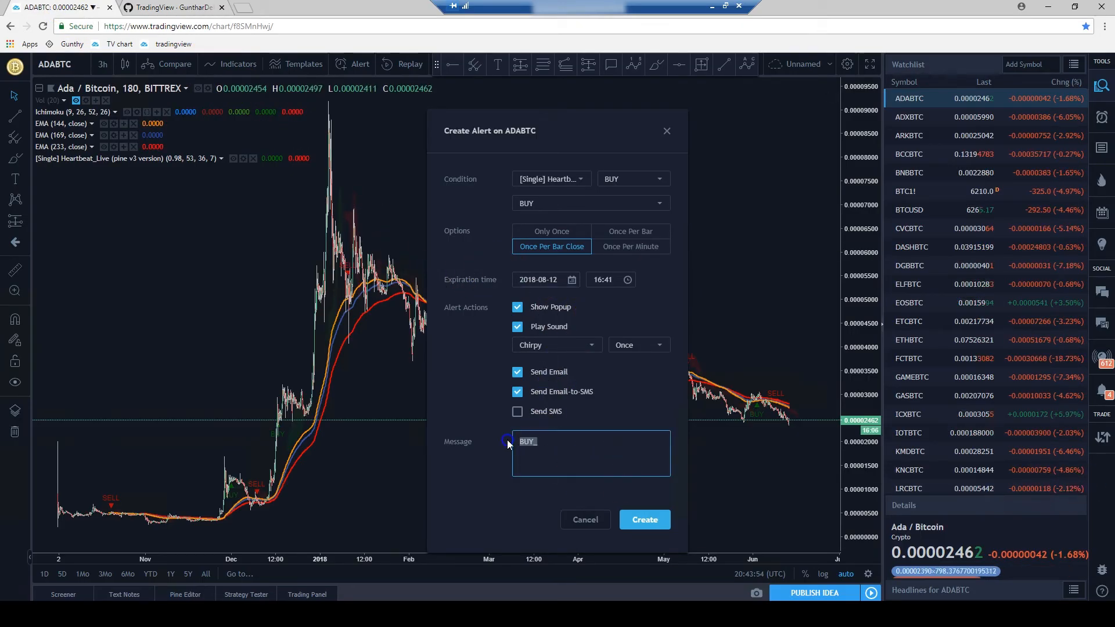
Complete the alert message as BUY_BINANCE_BTC-ADA and create the BUY alert.
{"action": "type", "text": "BINANCE_BTC-ADA"}
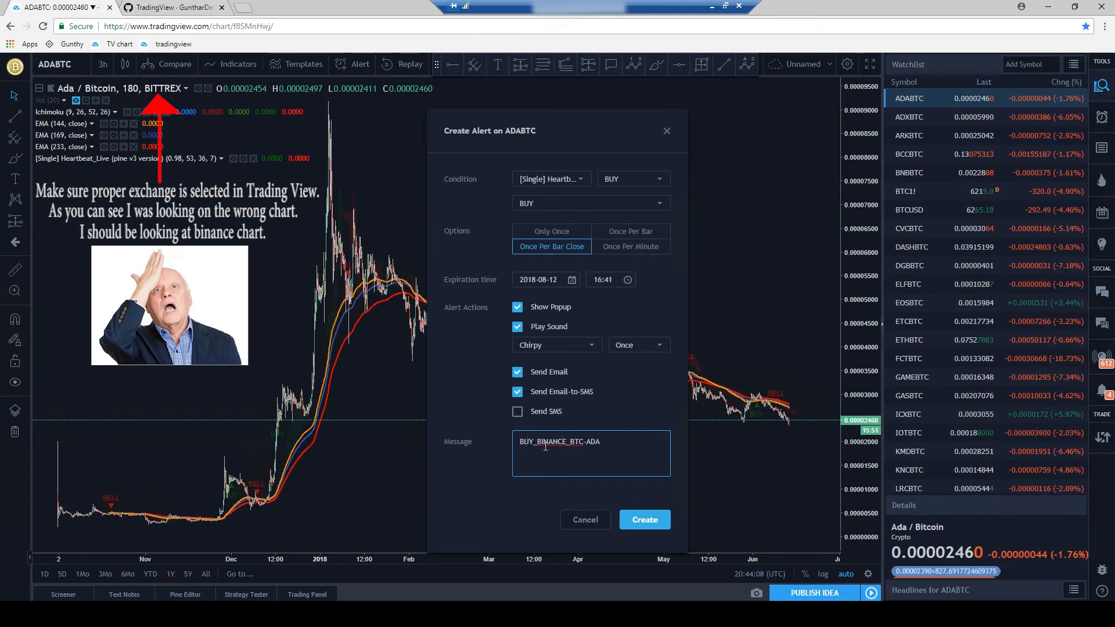
{"action": "left_click", "coordinate": [526, 442]}
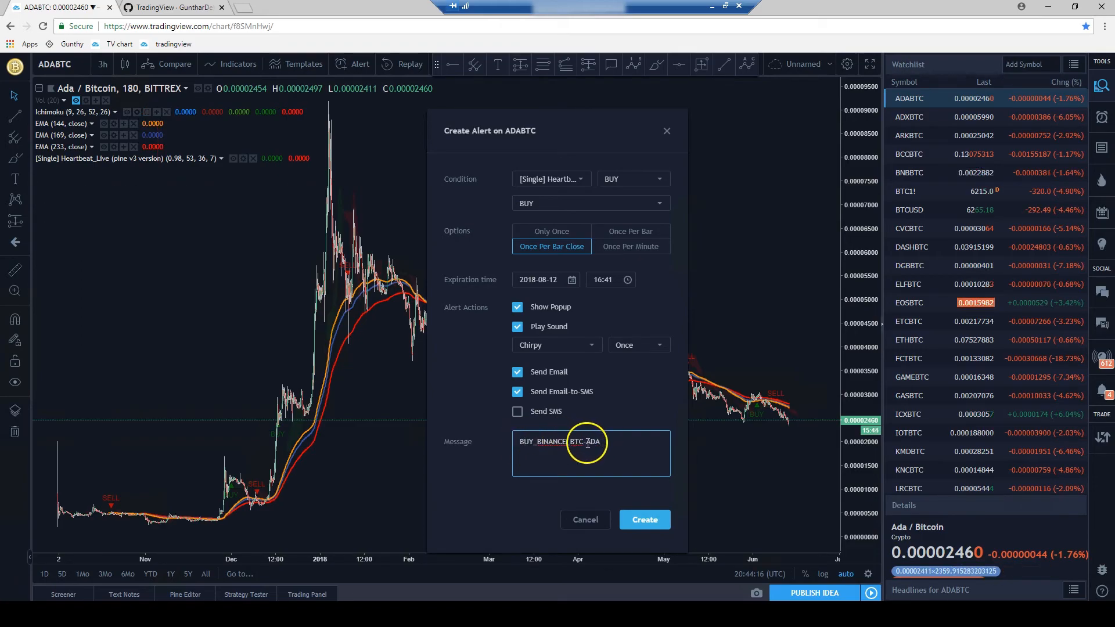
{"action": "left_click", "coordinate": [598, 439]}
{"action": "left_click", "coordinate": [644, 519]}
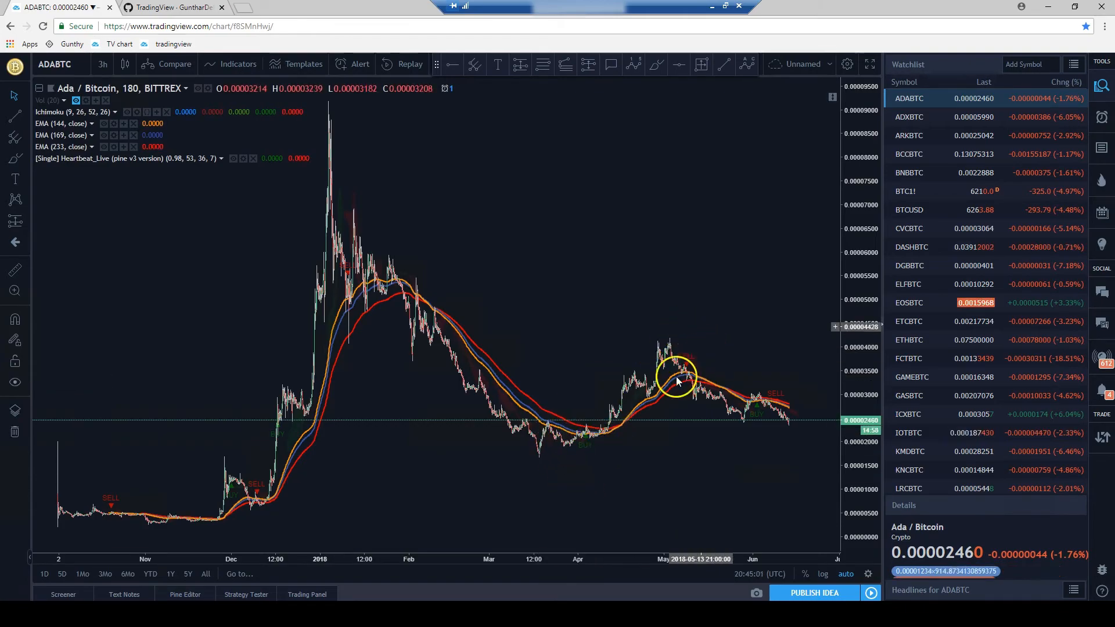
Start another ADABTC alert using the [Single] Heartbeat indicator's SELL signal.
{"action": "right_click", "coordinate": [555, 246]}
{"action": "left_click", "coordinate": [599, 258]}
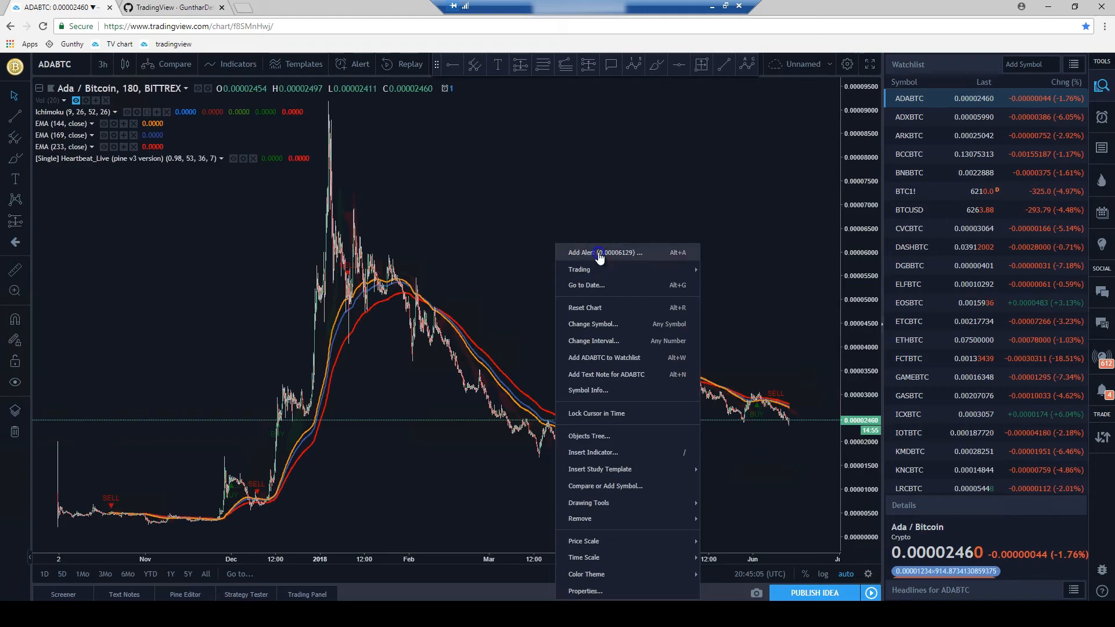
{"action": "left_click", "coordinate": [529, 179]}
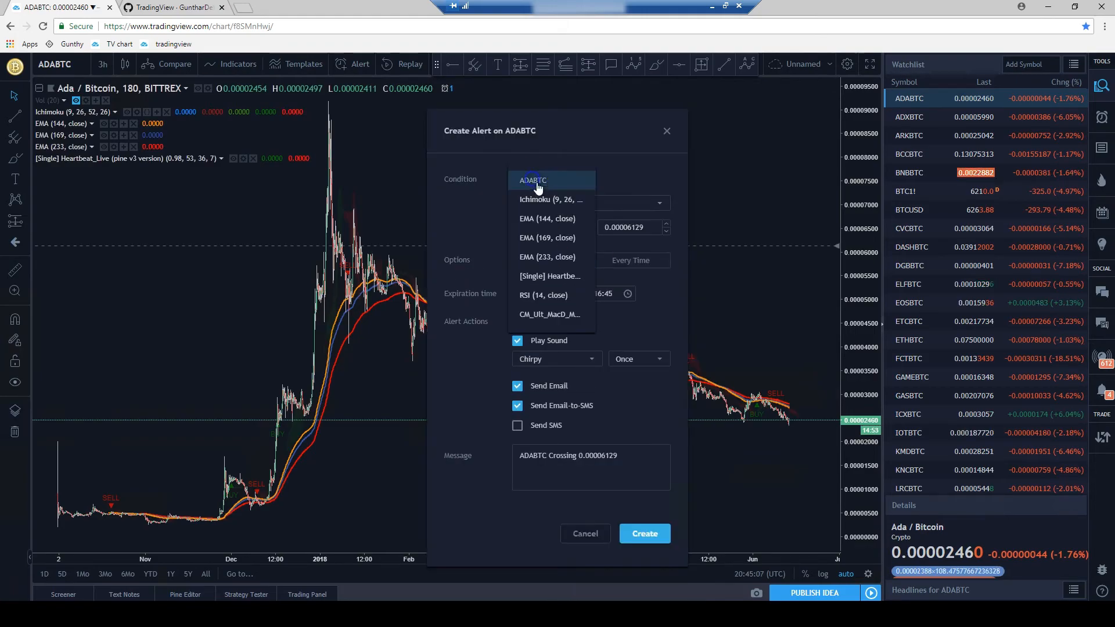
{"action": "left_click", "coordinate": [565, 277]}
{"action": "left_click", "coordinate": [629, 178]}
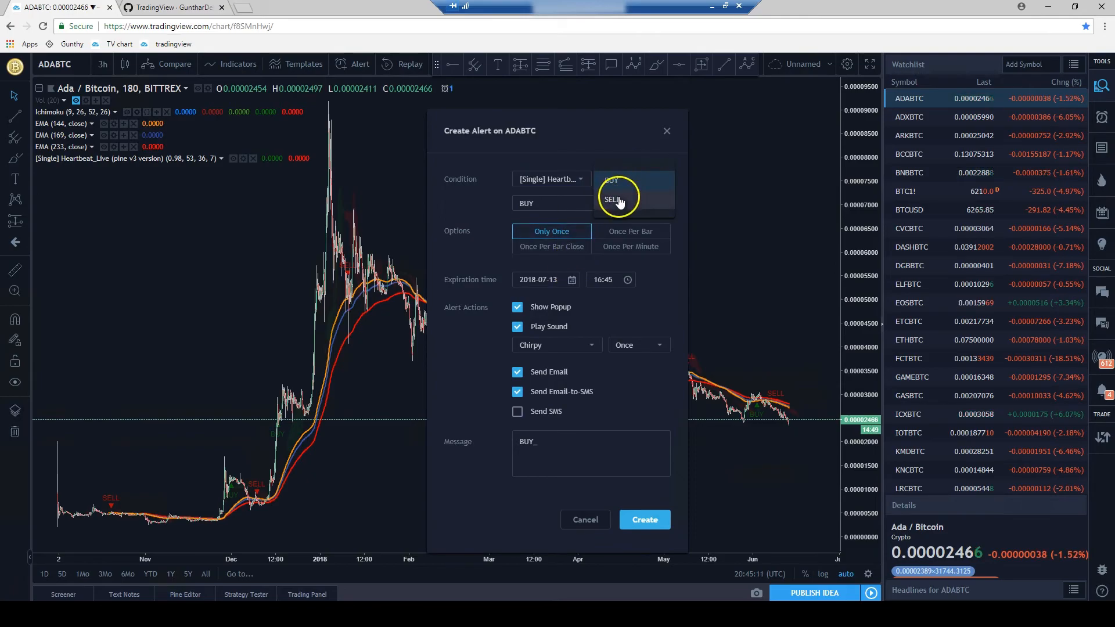
{"action": "left_click", "coordinate": [636, 200]}
Trigger on SELL once per bar close, expiring 2018-08-12.
{"action": "left_click", "coordinate": [547, 205]}
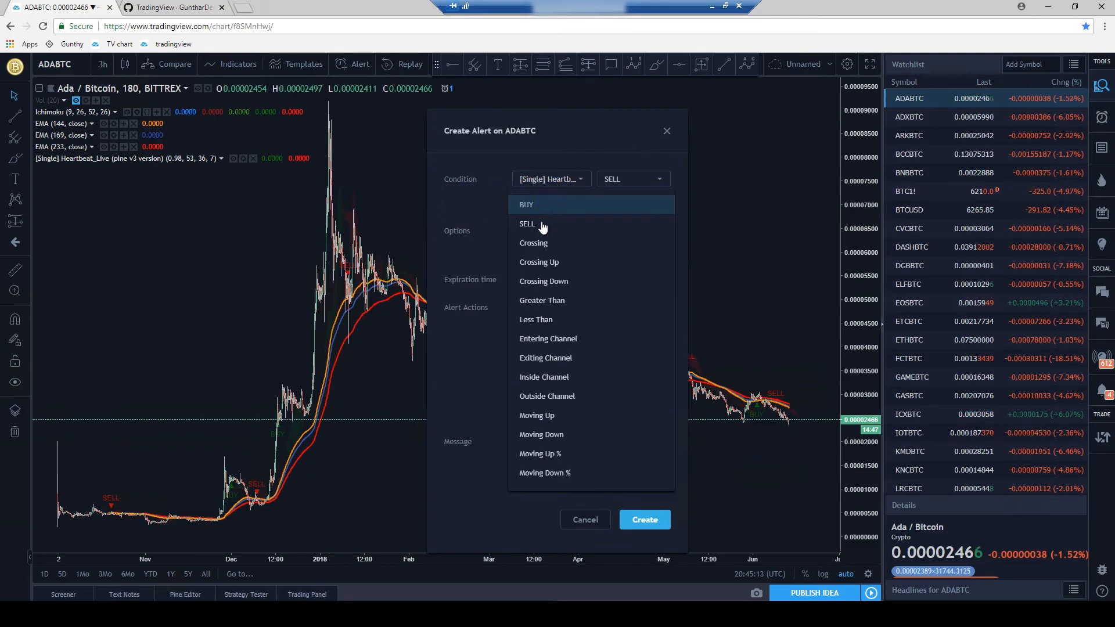
{"action": "left_click", "coordinate": [541, 220]}
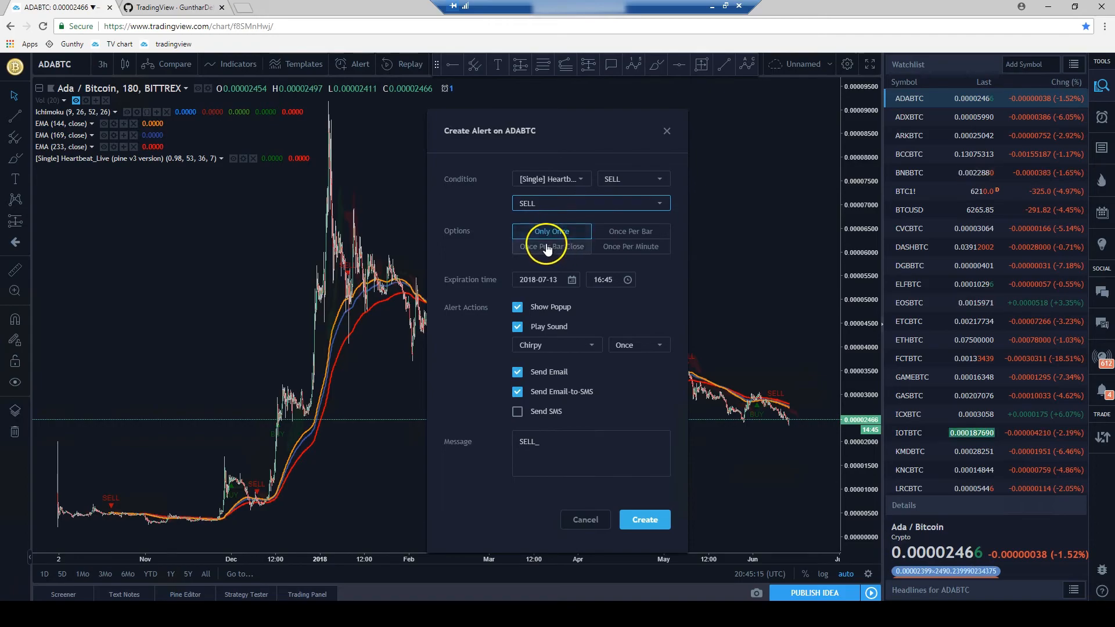
{"action": "left_click", "coordinate": [552, 246]}
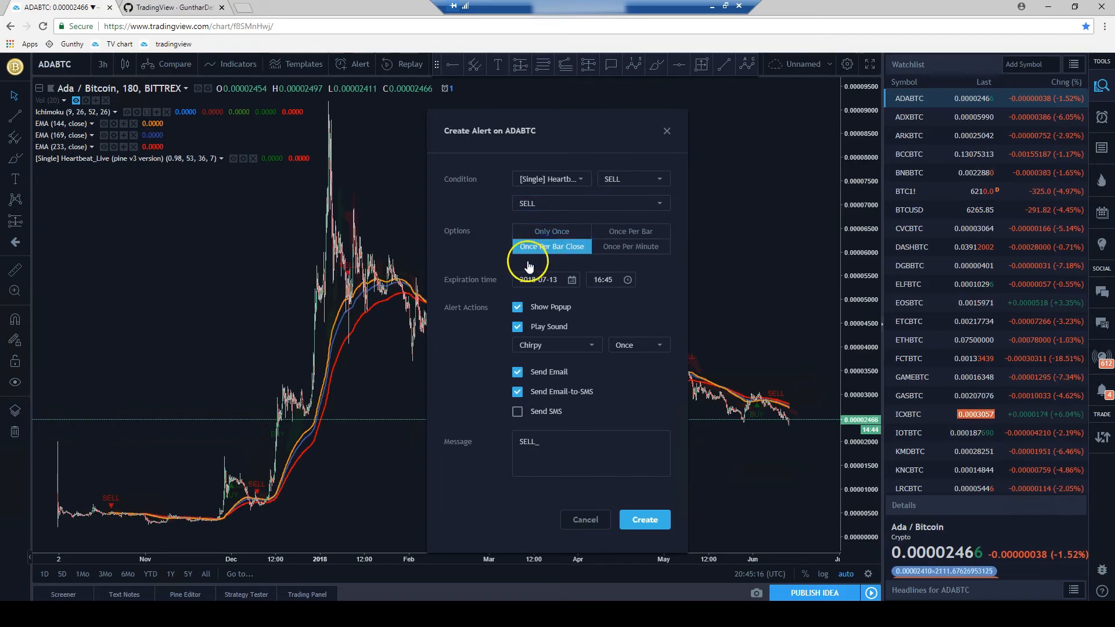
{"action": "left_click", "coordinate": [572, 281]}
{"action": "left_click", "coordinate": [664, 304]}
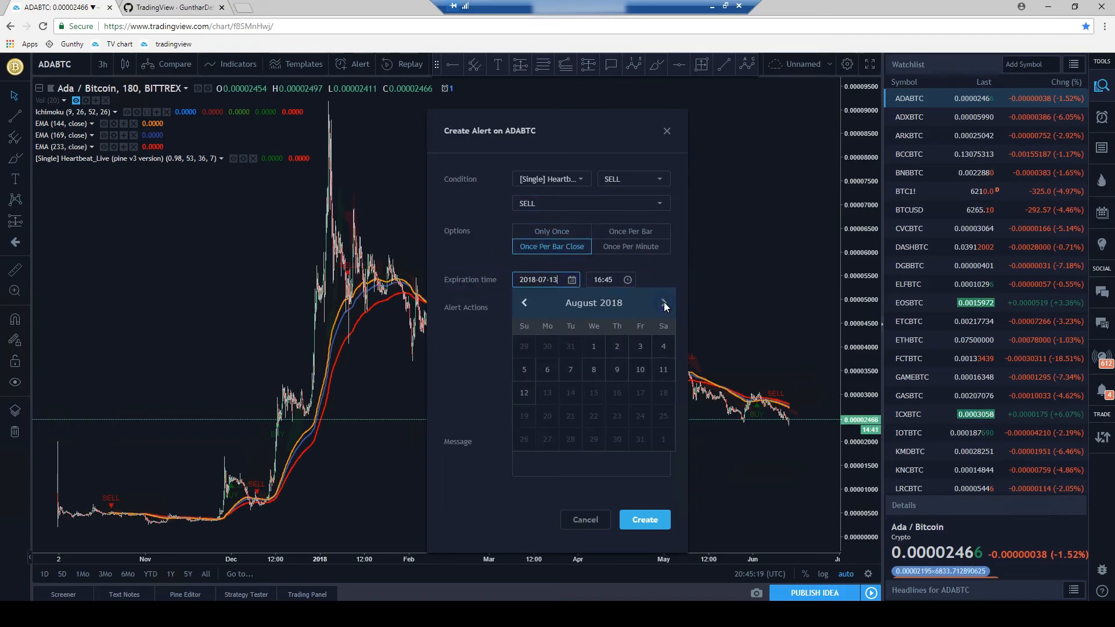
{"action": "left_click", "coordinate": [523, 393]}
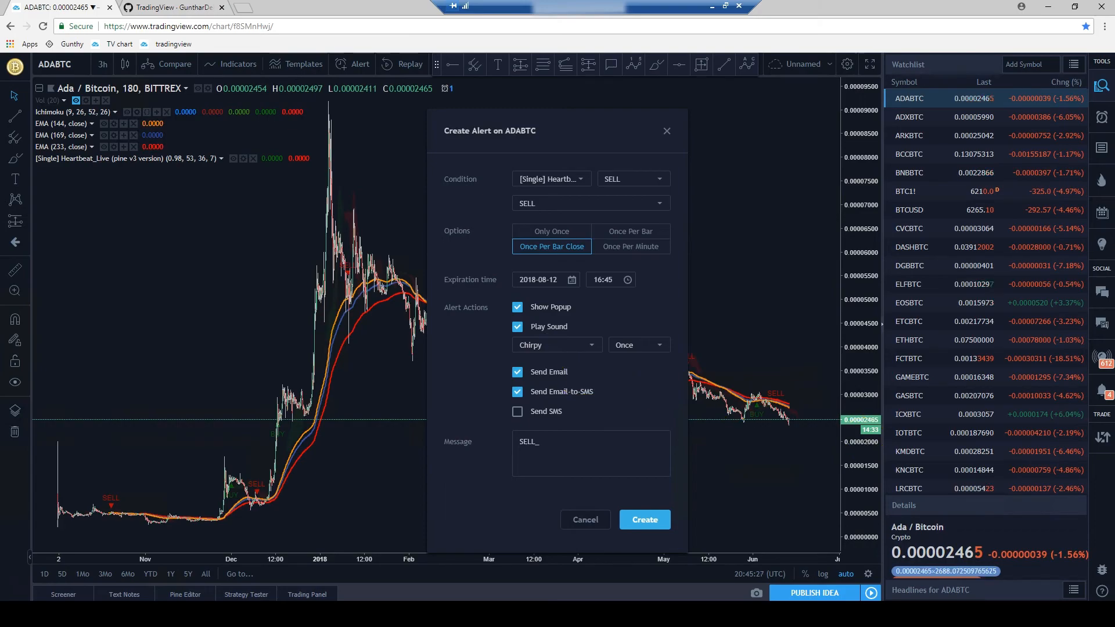
Replace the message with SELL_BINANCE_BTC-ADA and create the SELL alert.
{"action": "left_click", "coordinate": [456, 431]}
{"action": "type", "text": "SELL_BINANCE_BTC-ADA"}
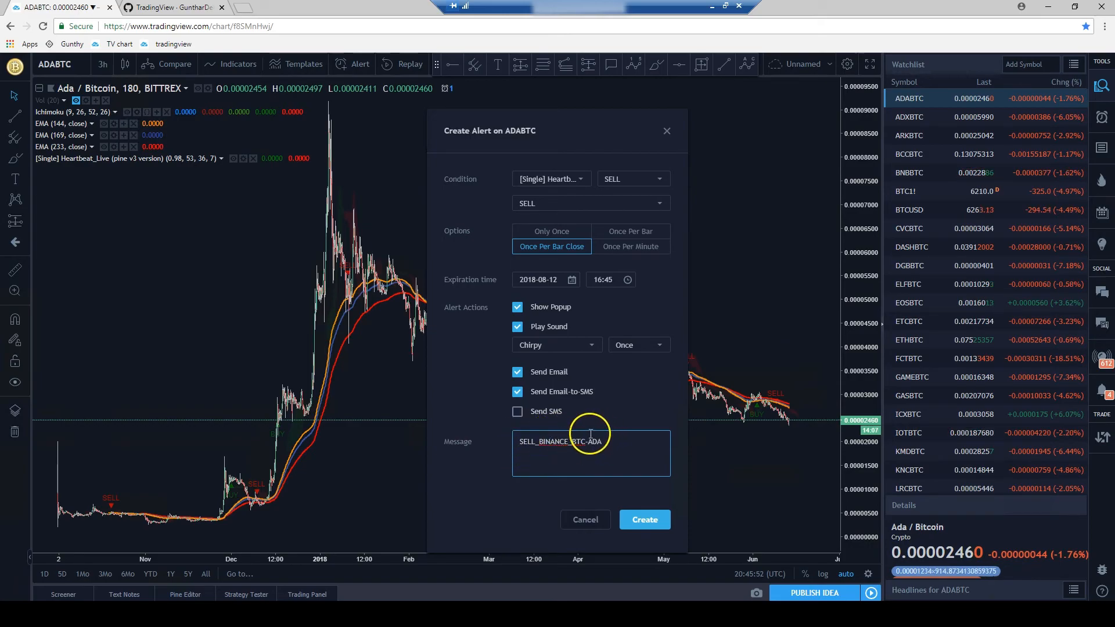
{"action": "left_click_drag", "start_coordinate": [586, 441], "coordinate": [563, 440]}
{"action": "left_click", "coordinate": [334, 474]}
{"action": "left_click", "coordinate": [642, 520]}
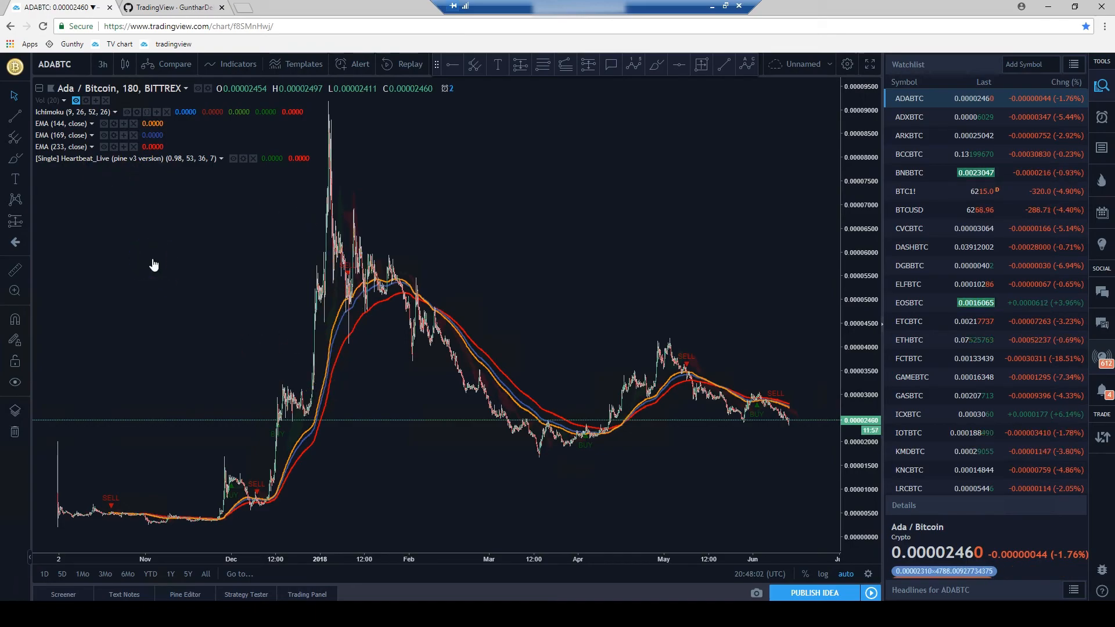
{"action": "left_click", "coordinate": [192, 613]}
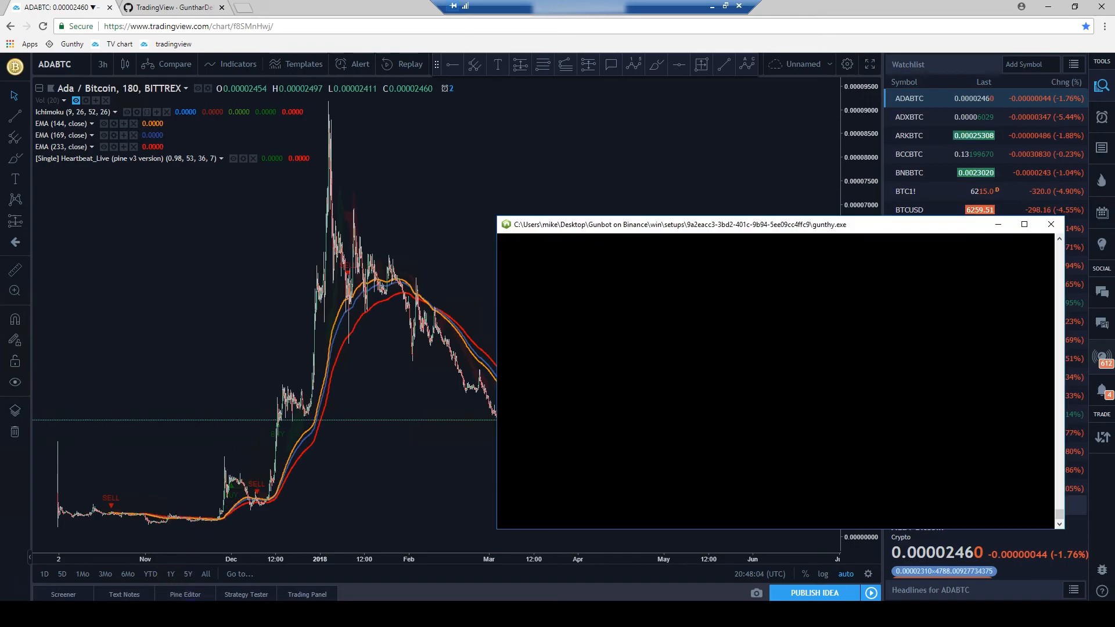
{"action": "left_click", "coordinate": [999, 224]}
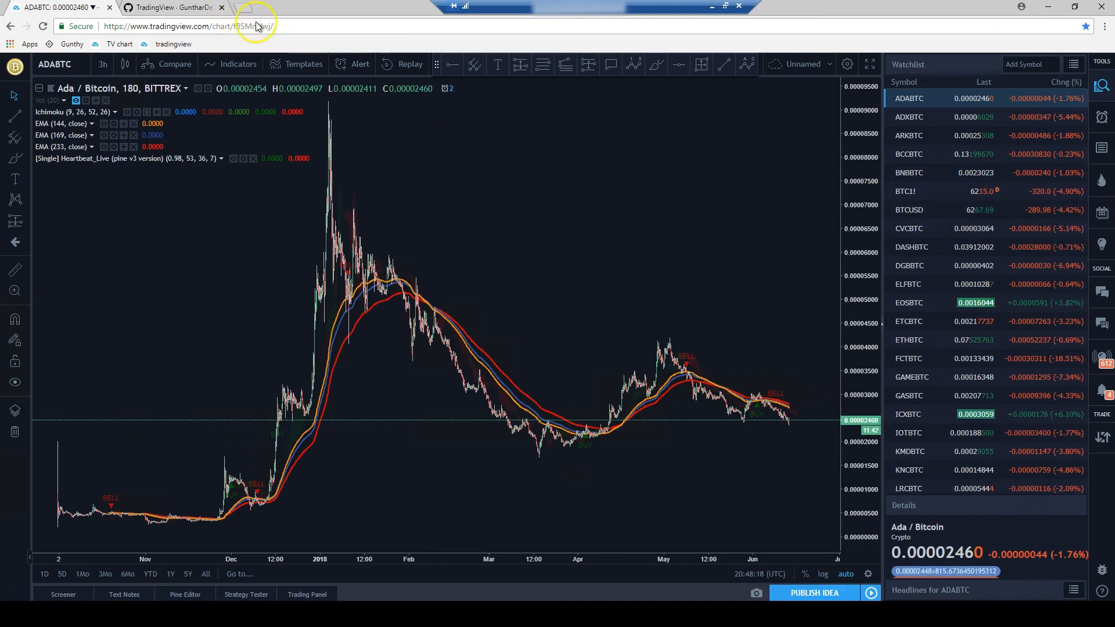
Open the saved TV chart page in a third tab, then look at the ADABTC tab.
{"action": "left_click", "coordinate": [246, 7]}
{"action": "left_click", "coordinate": [115, 47]}
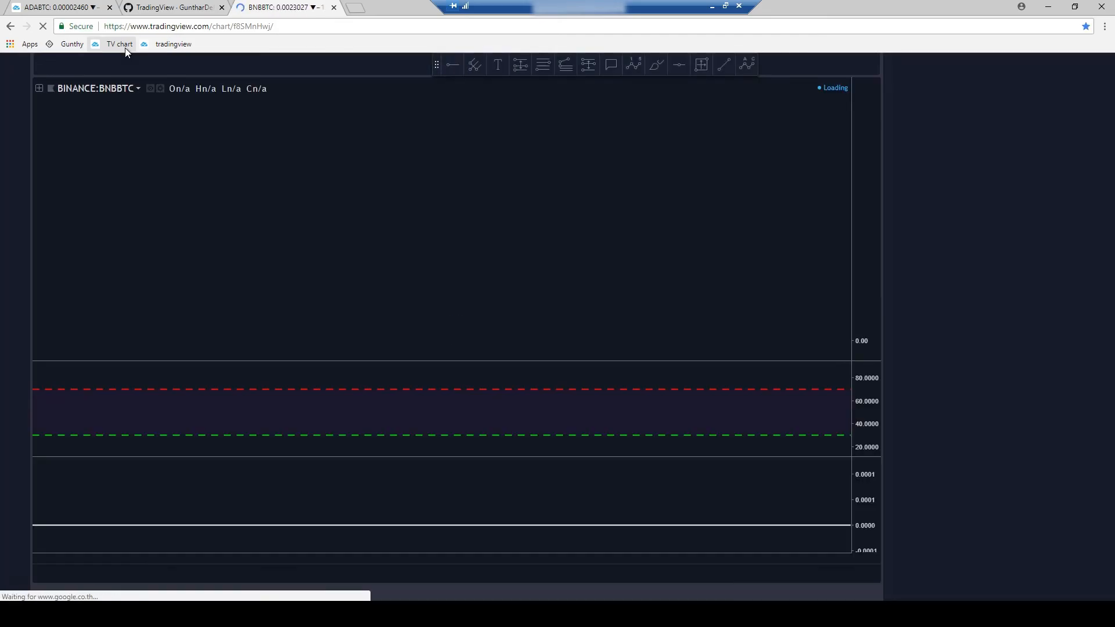
{"action": "left_click", "coordinate": [770, 184]}
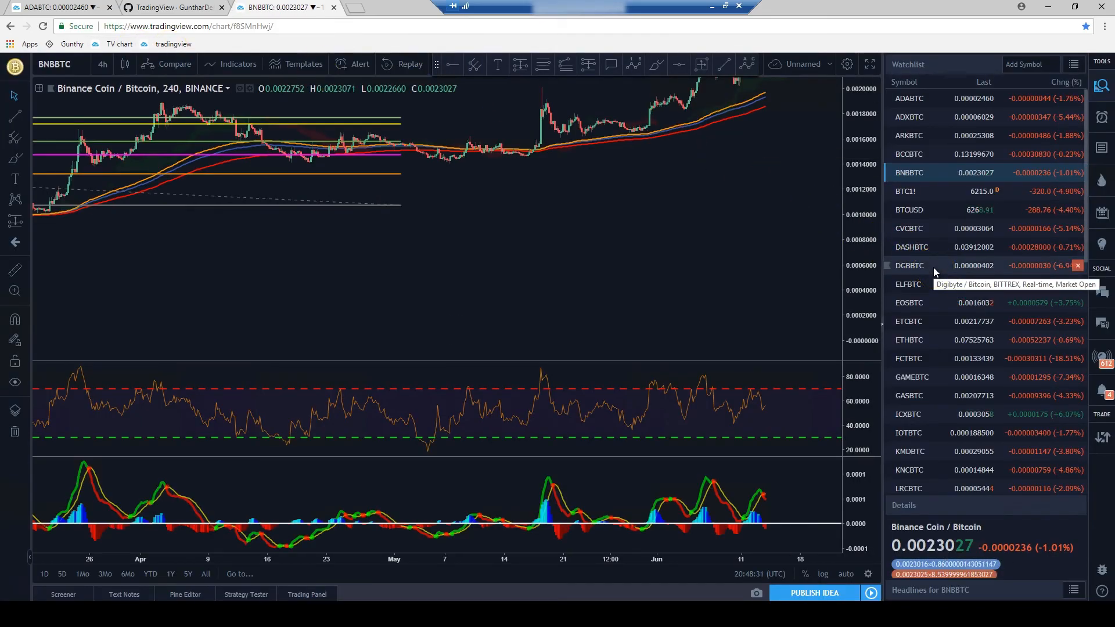
{"action": "left_click", "coordinate": [58, 7]}
{"action": "left_click", "coordinate": [392, 279]}
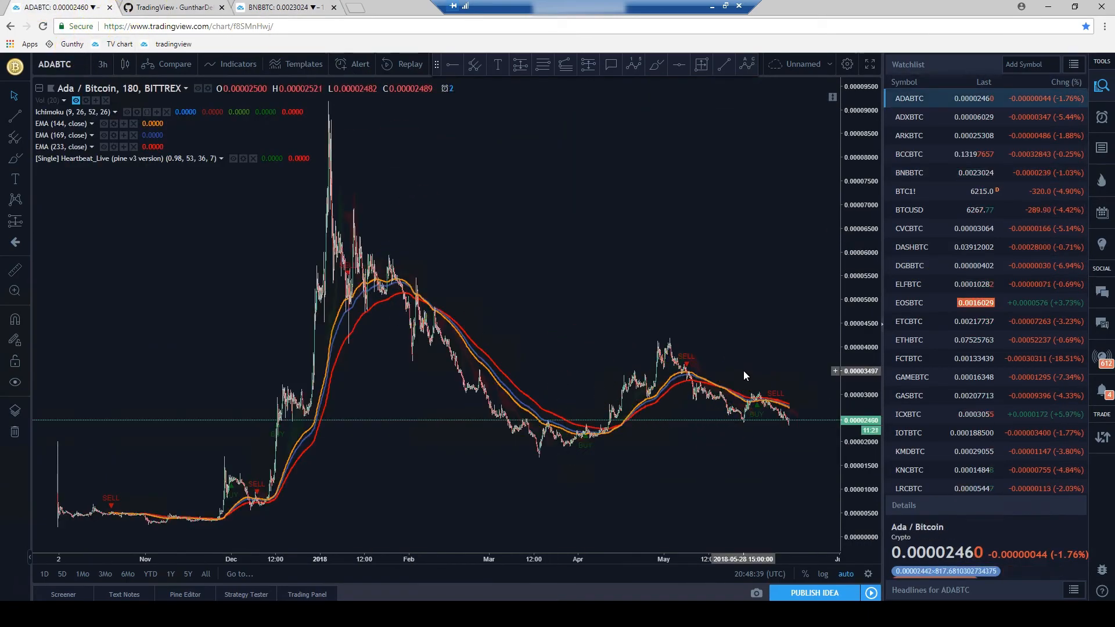
{"action": "left_click", "coordinate": [674, 375]}
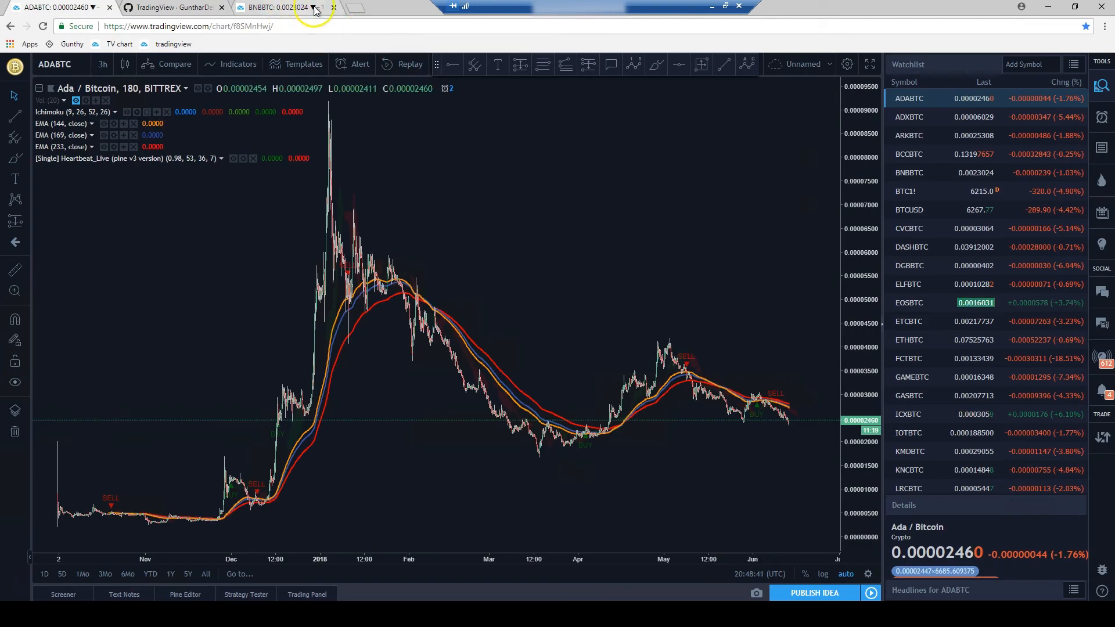
Float the drawing toolbar on the BNBBTC chart and split it into three stacked panes.
{"action": "left_click", "coordinate": [273, 7]}
{"action": "left_click", "coordinate": [748, 86]}
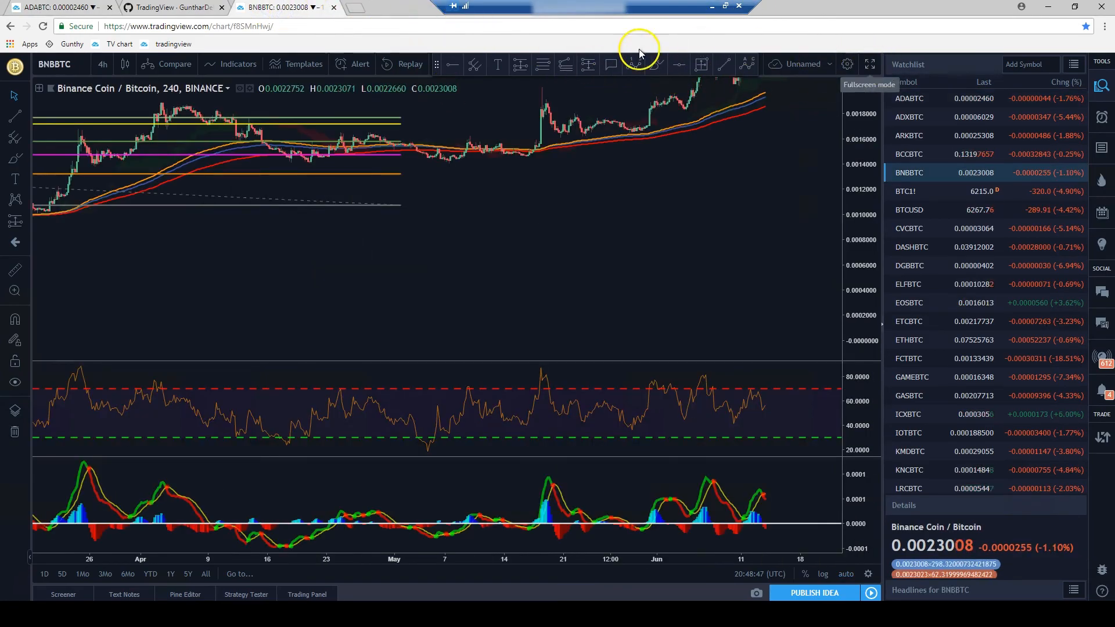
{"action": "left_click_drag", "start_coordinate": [436, 62], "coordinate": [436, 115]}
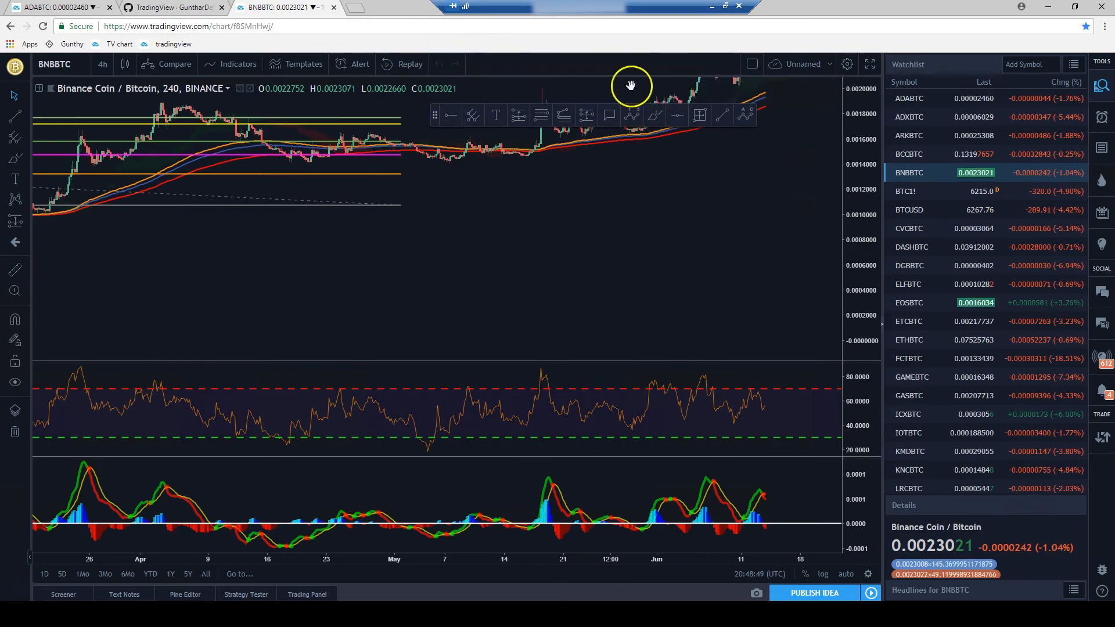
{"action": "left_click", "coordinate": [754, 65]}
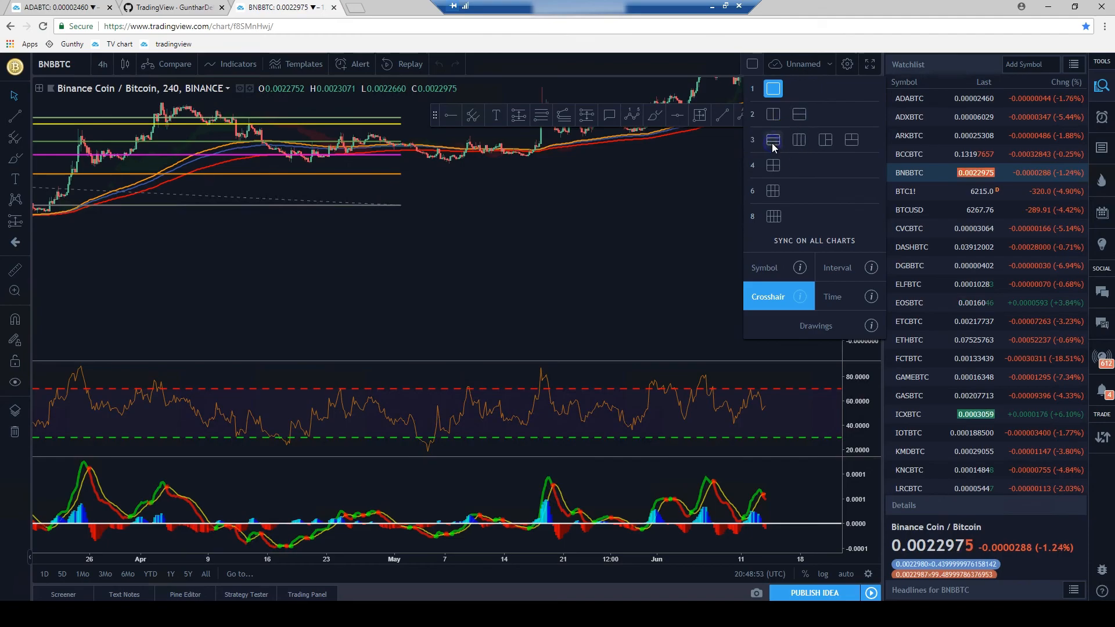
{"action": "left_click", "coordinate": [773, 142]}
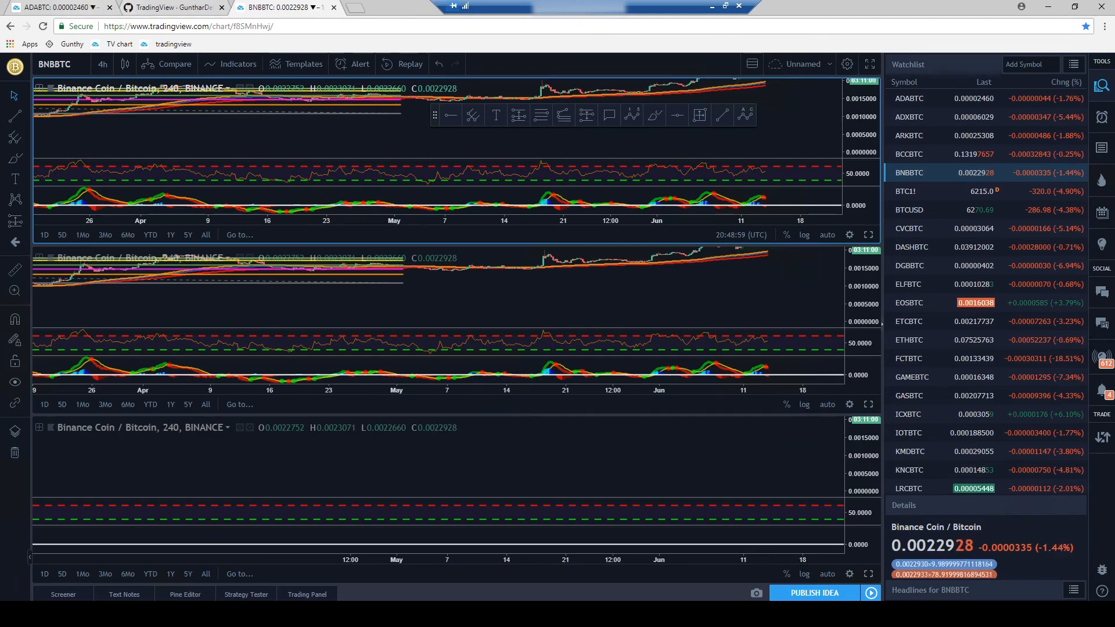
{"action": "left_click", "coordinate": [58, 7]}
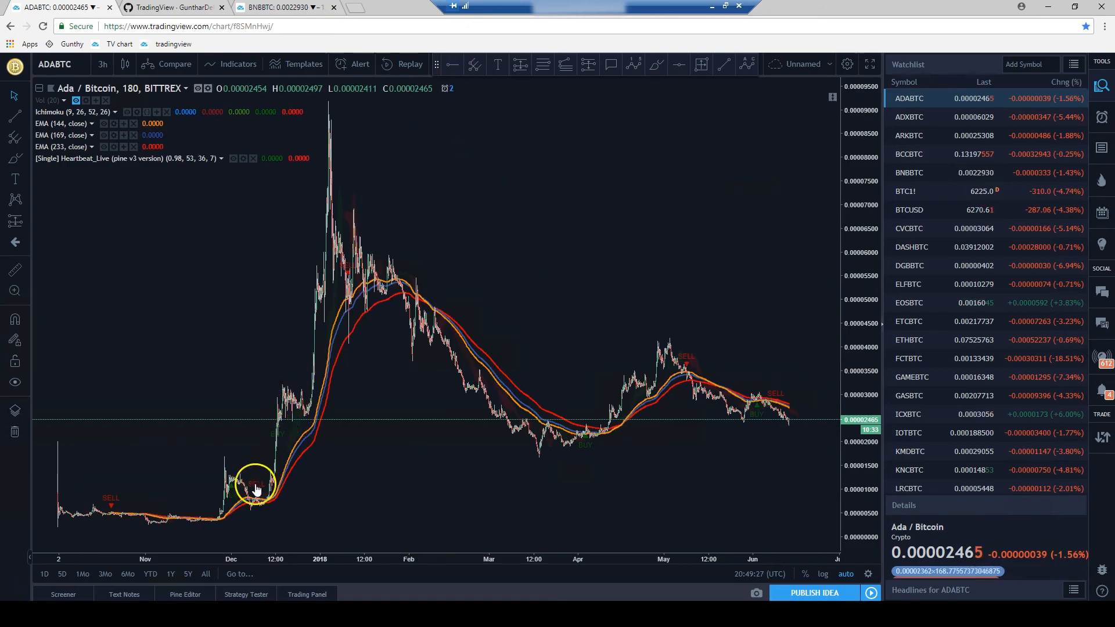
Minimize the gunthy.exe console and restore the Remote Desktop session to a smaller window.
{"action": "key", "text": "alt+Tab"}
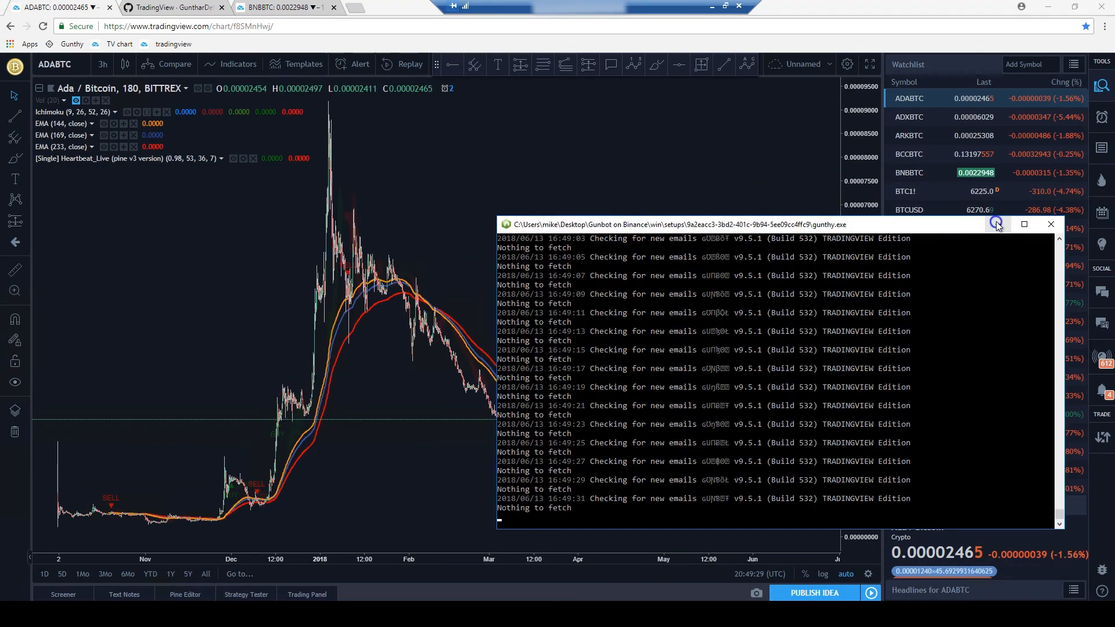
{"action": "left_click", "coordinate": [997, 224]}
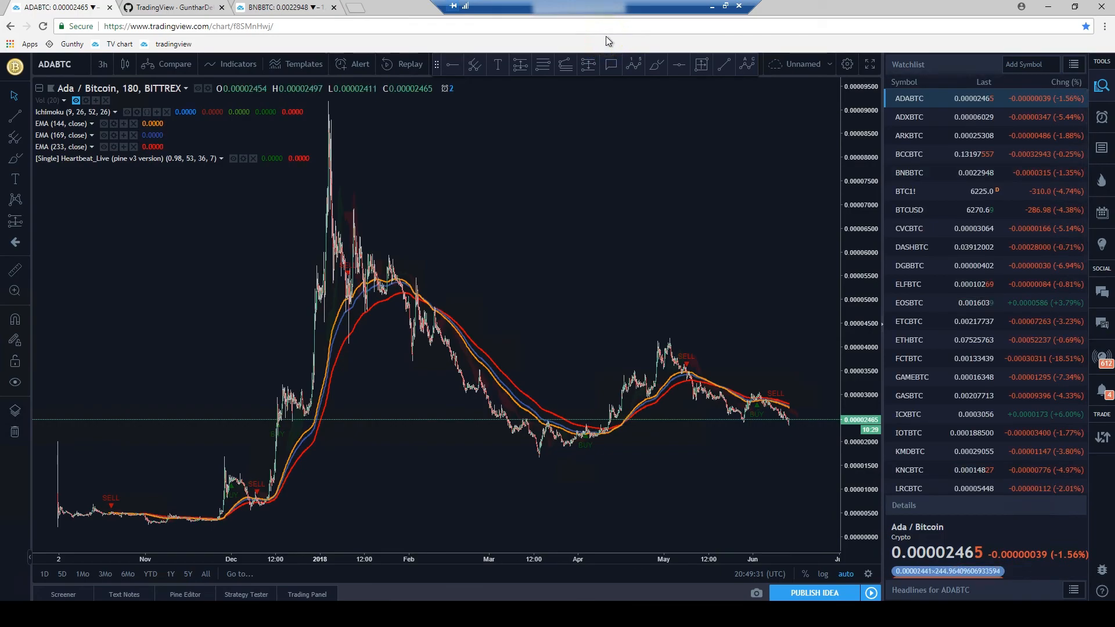
{"action": "left_click", "coordinate": [565, 8]}
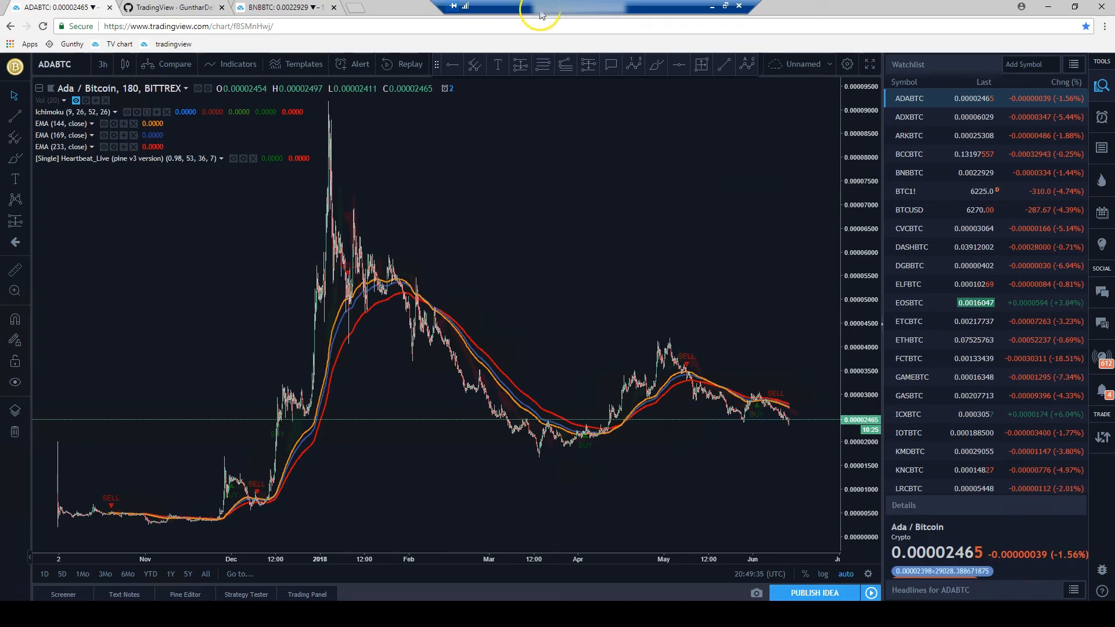
{"action": "left_click_drag", "start_coordinate": [535, 10], "coordinate": [551, 27]}
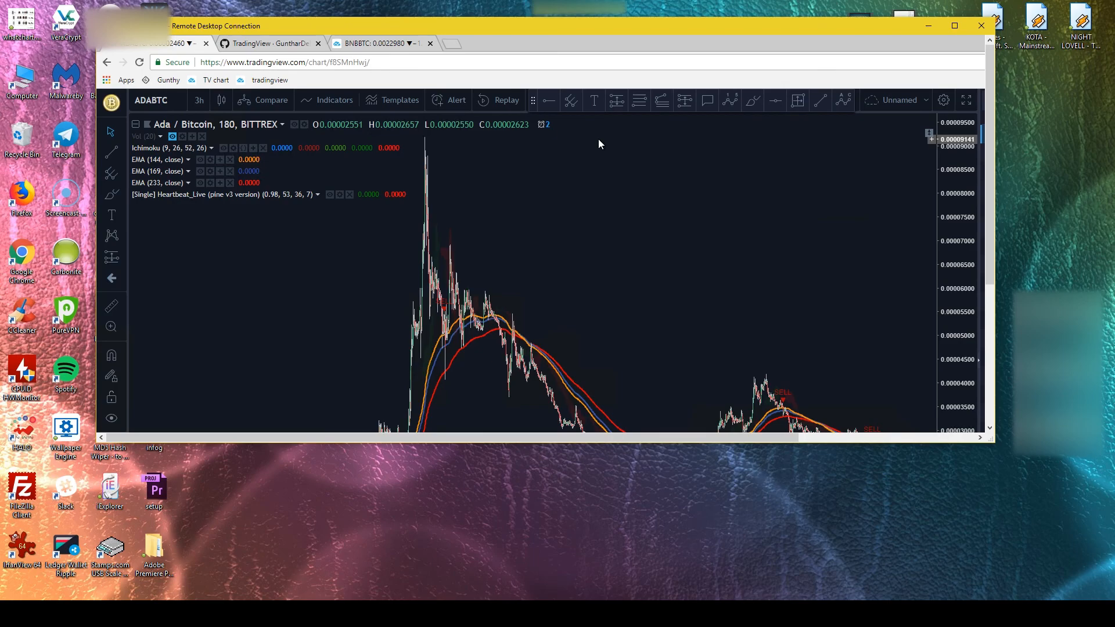
Return the Remote Desktop session with the ADABTC 3-hour chart to full screen.
{"action": "left_click", "coordinate": [593, 463]}
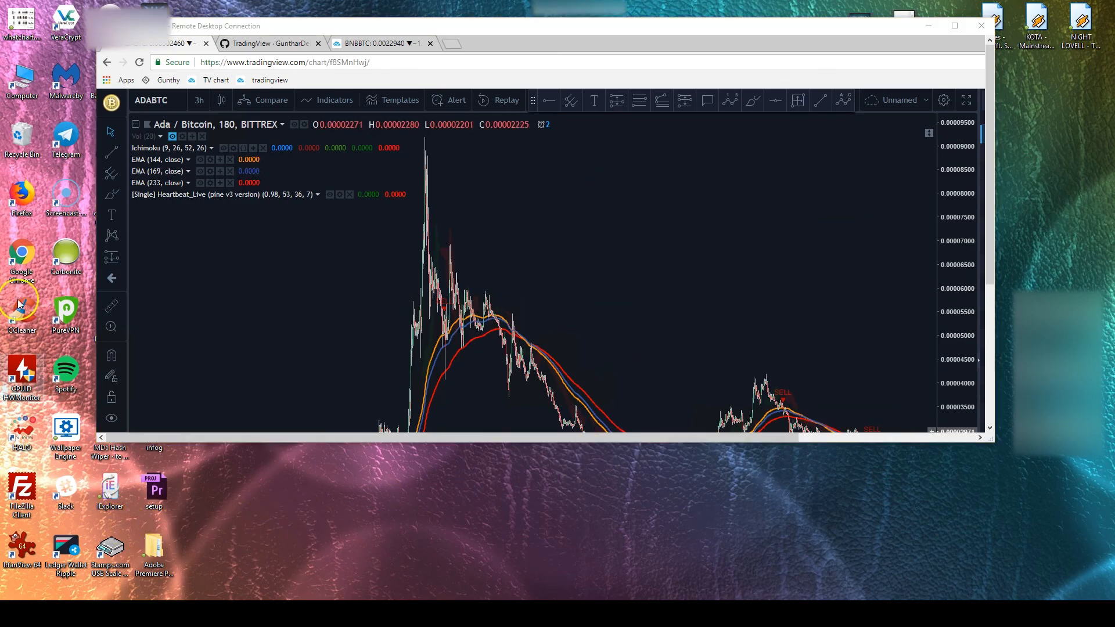
{"action": "double_click", "coordinate": [592, 26]}
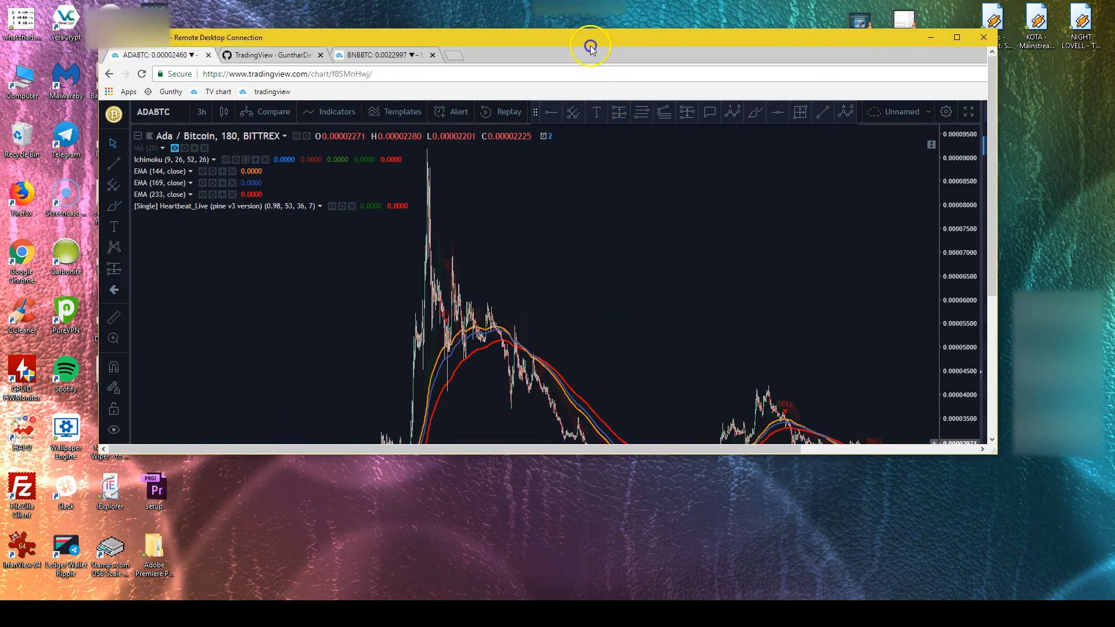